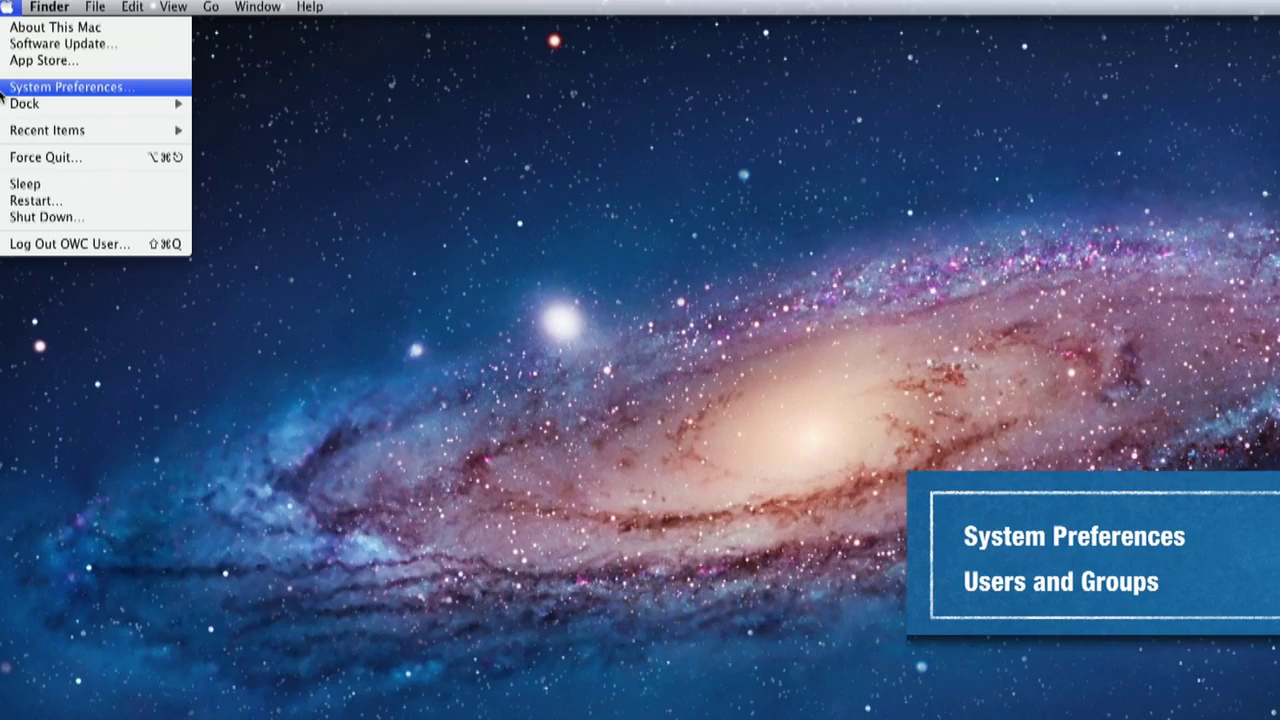
# Step: Open Users & Groups in System Preferences and unlock it with the admin password
pyautogui.click(3, 88)
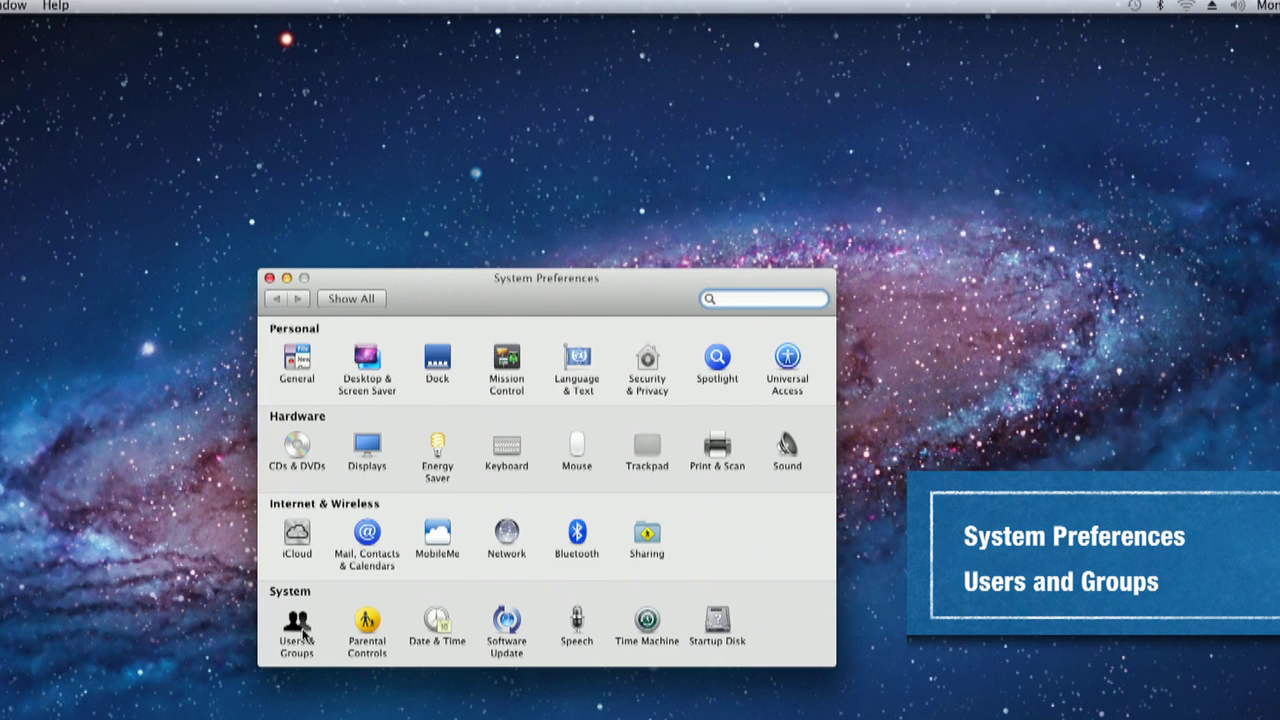
pyautogui.click(298, 628)
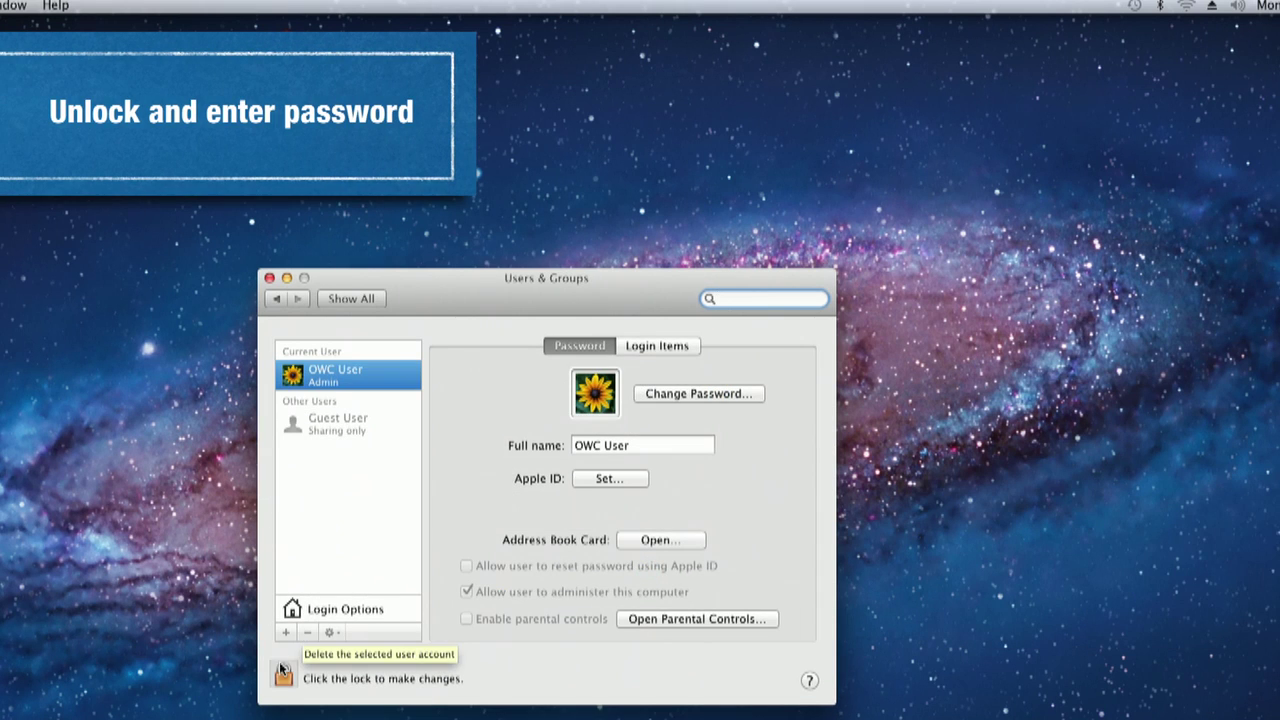
pyautogui.click(284, 678)
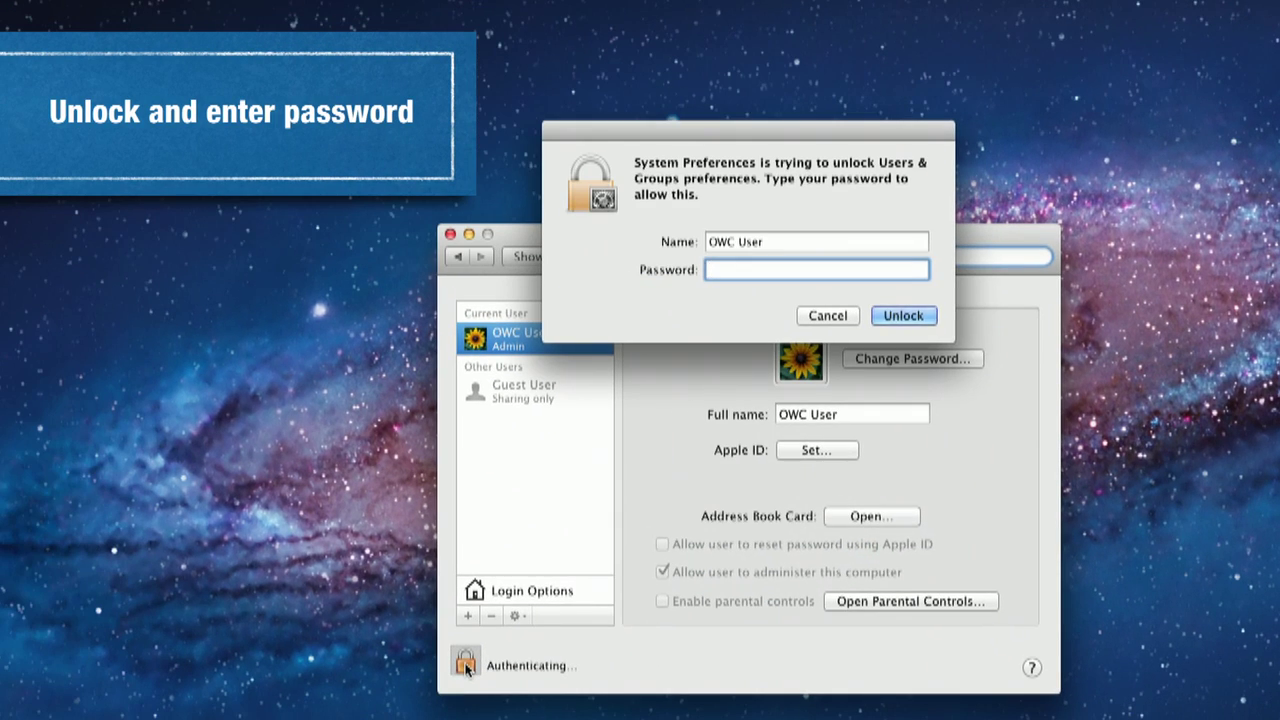
pyautogui.write('•••••••')
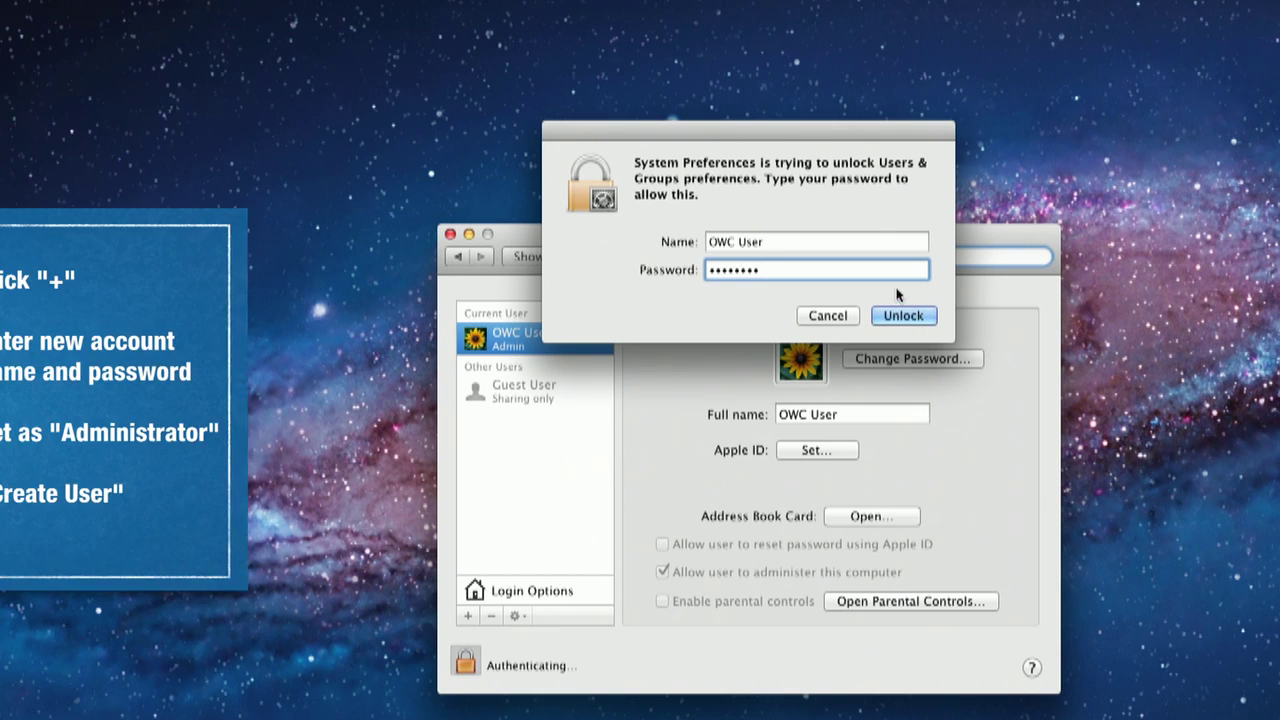
pyautogui.click(900, 318)
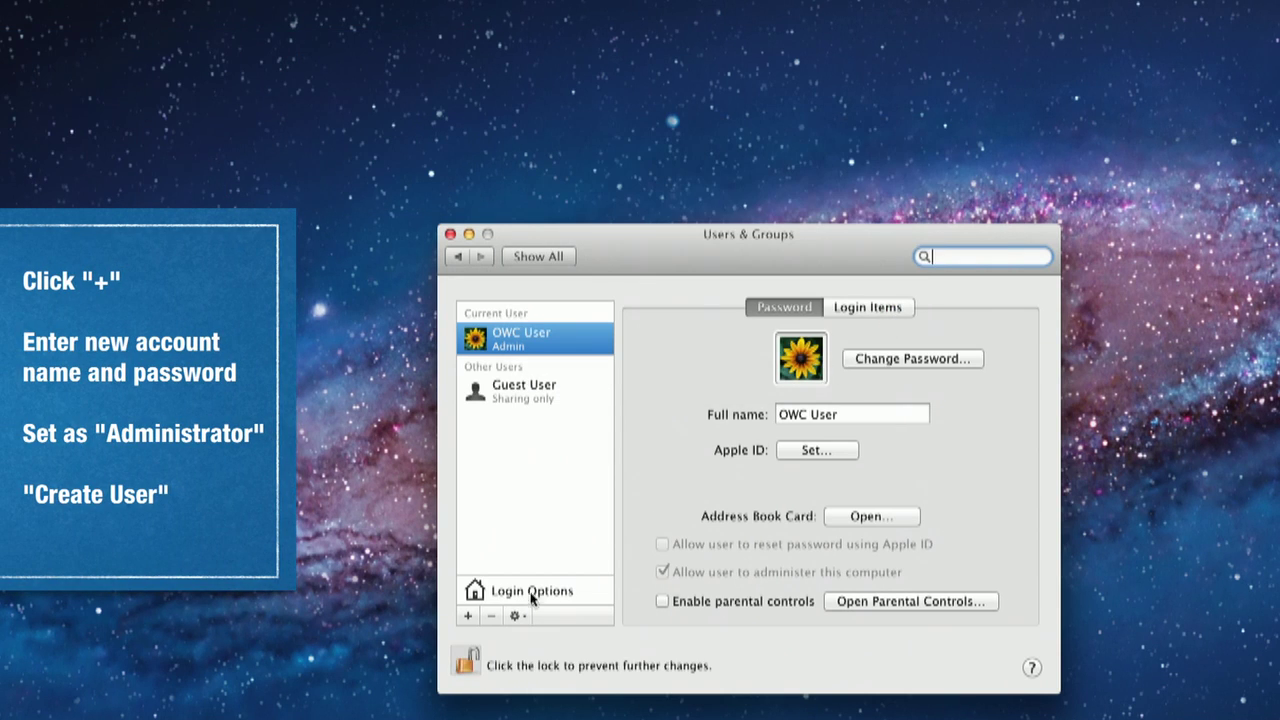
# Step: Create an Administrator account named 'Boot Admin' with a verified password
pyautogui.click(466, 617)
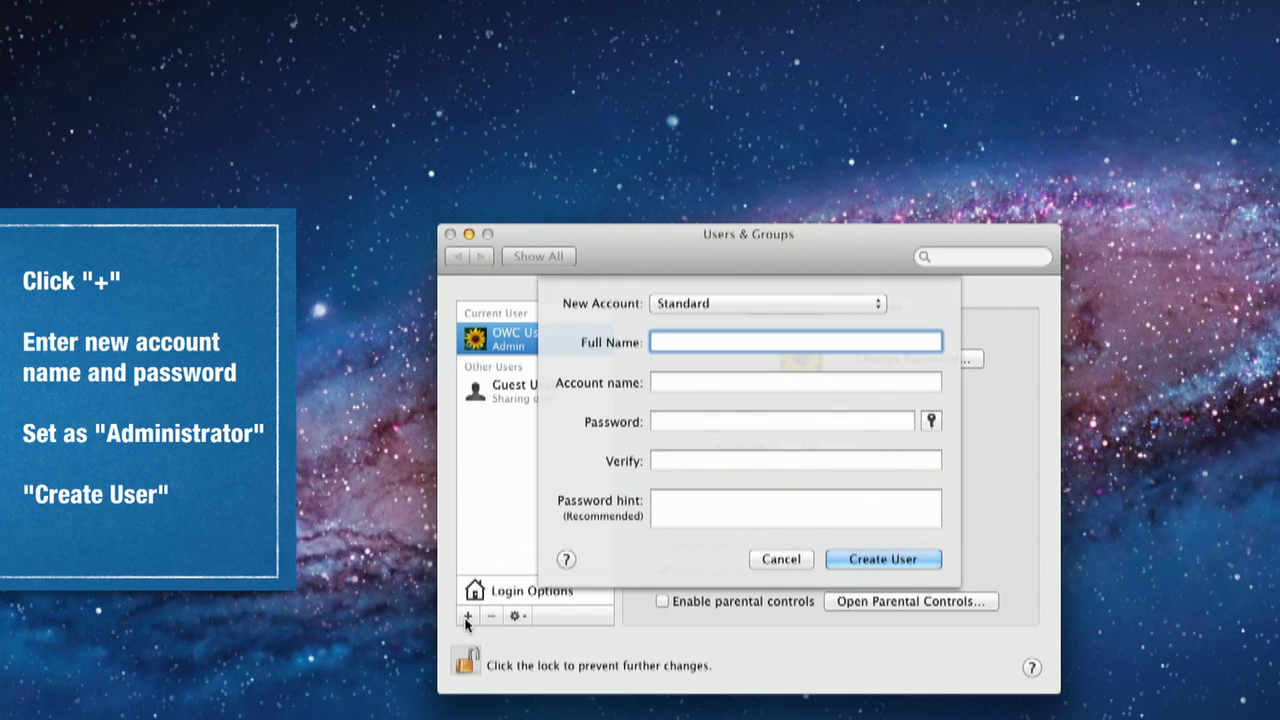
pyautogui.write('Boot Admin')
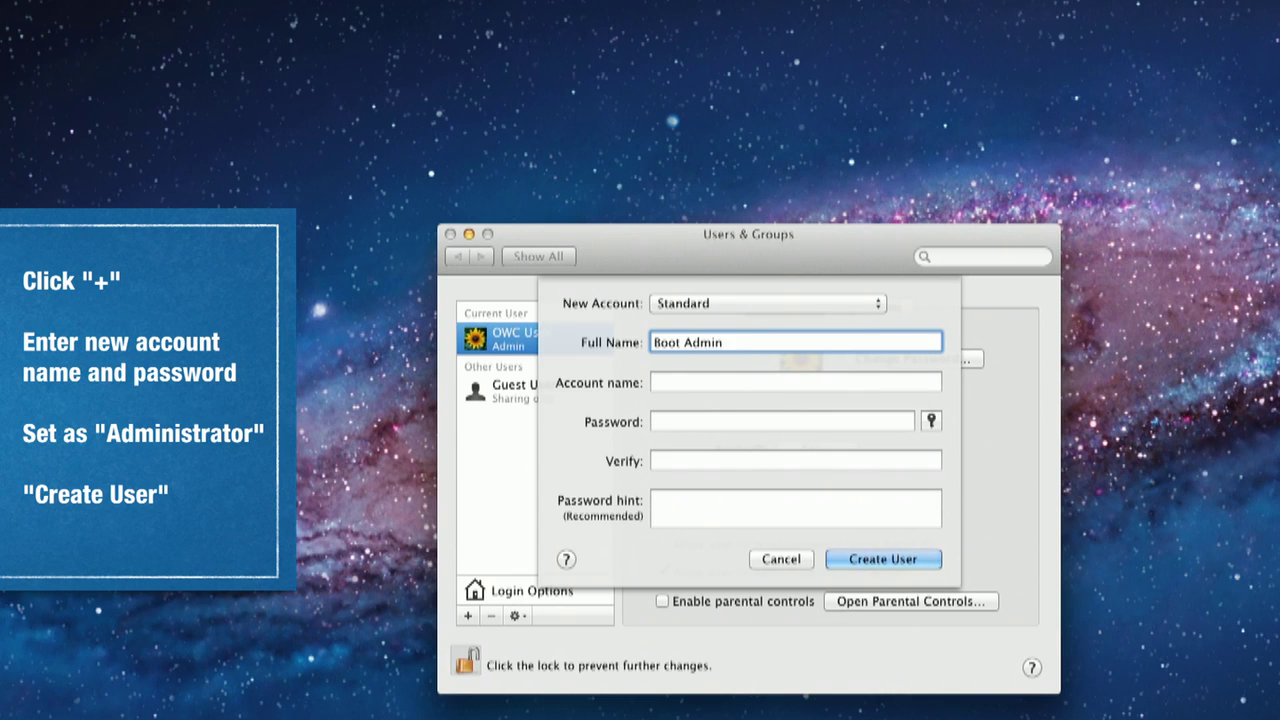
pyautogui.press('Tab')
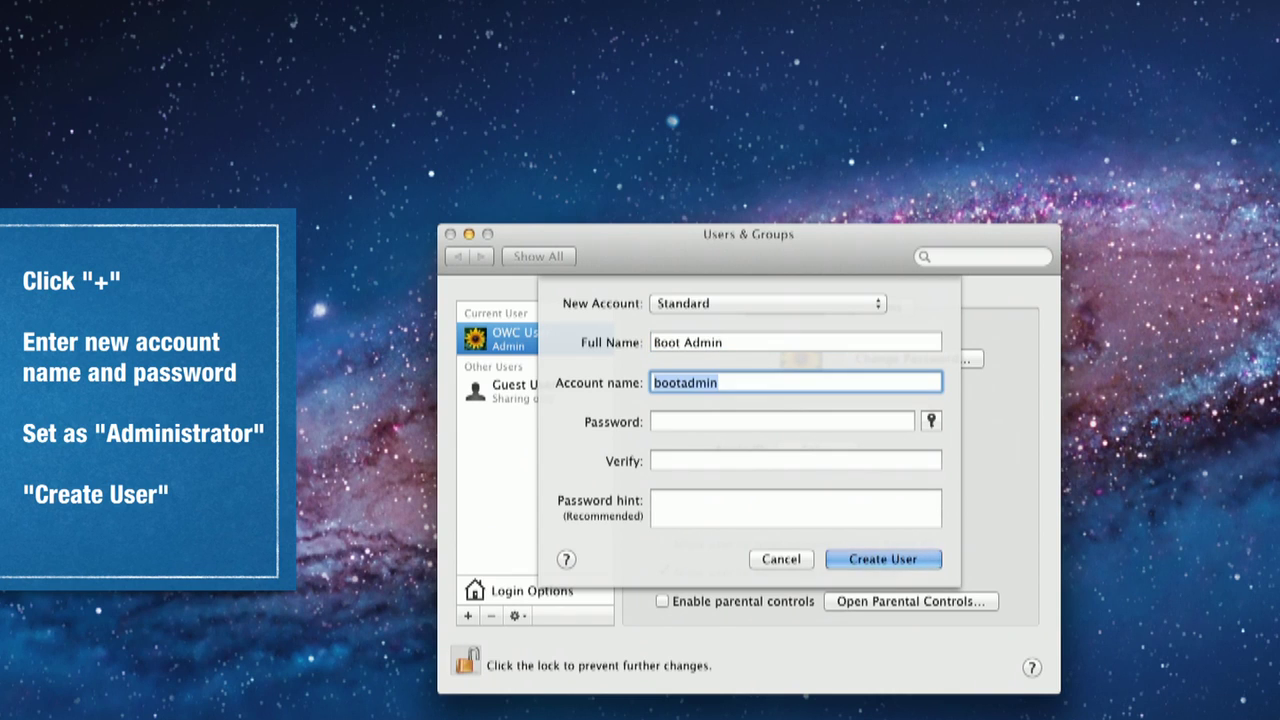
pyautogui.press('Tab')
pyautogui.write('••••••••')
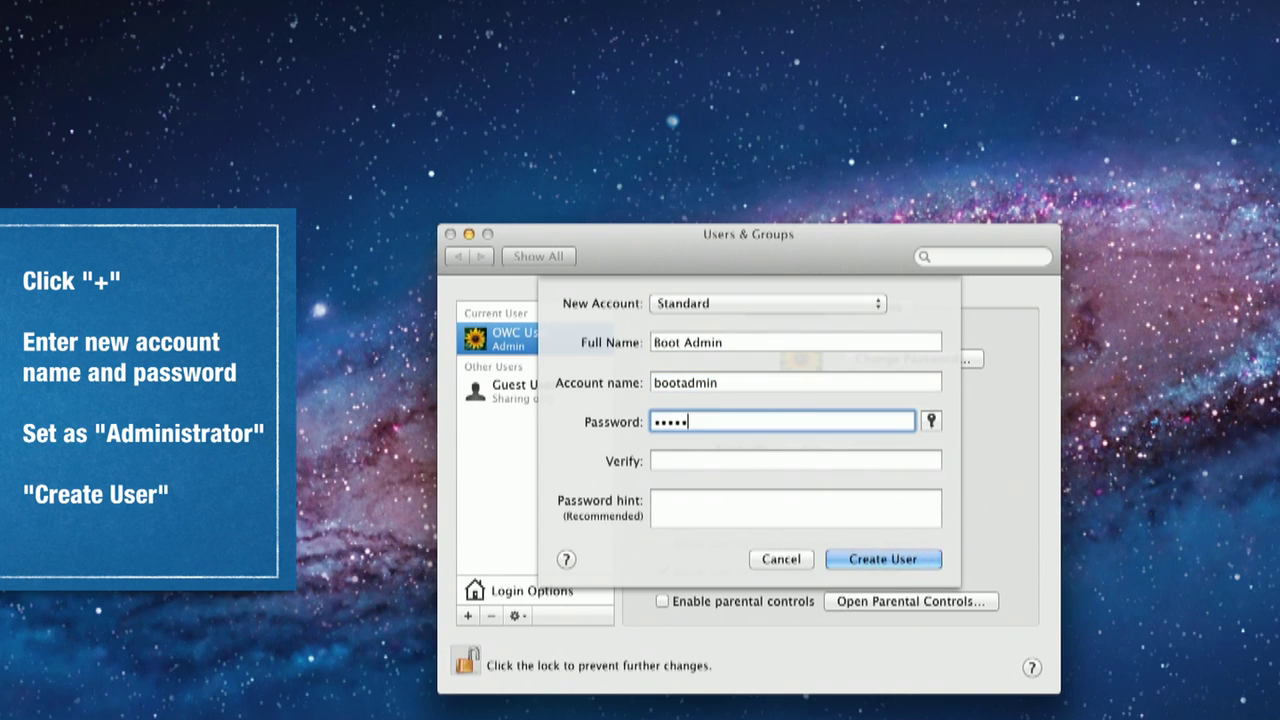
pyautogui.press('Tab')
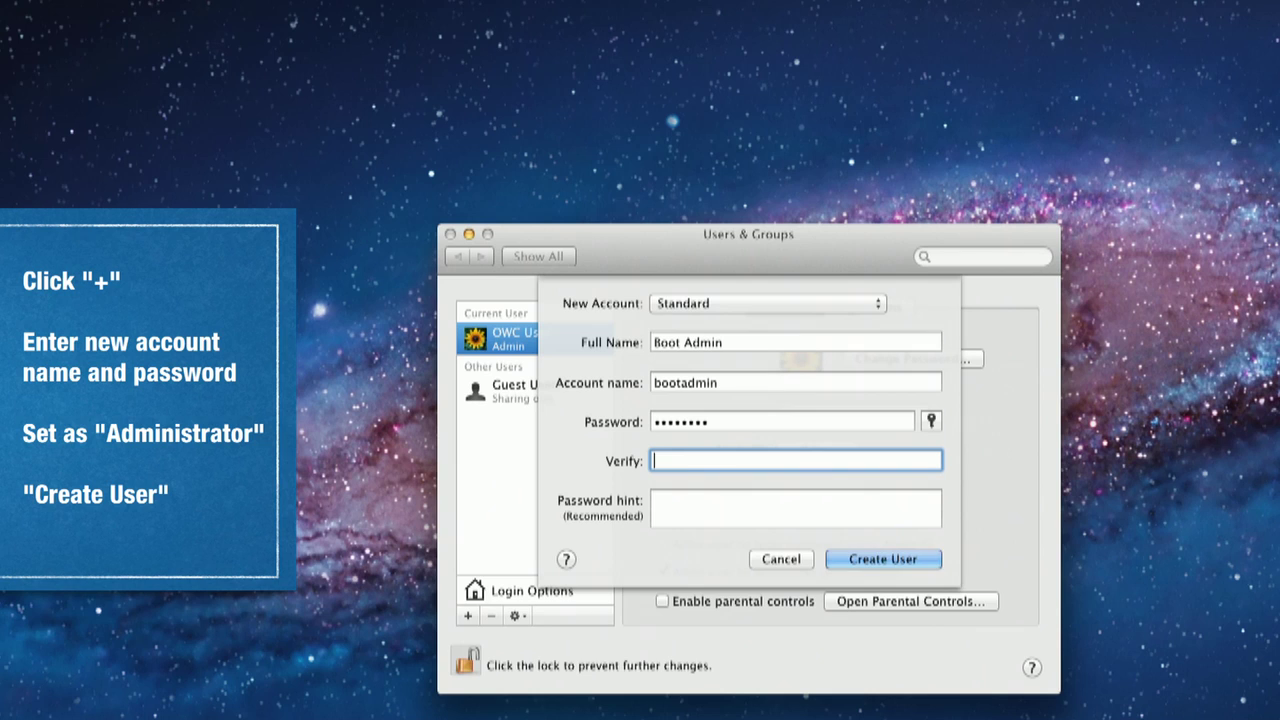
pyautogui.write('••••••••')
pyautogui.click(675, 304)
pyautogui.click(671, 287)
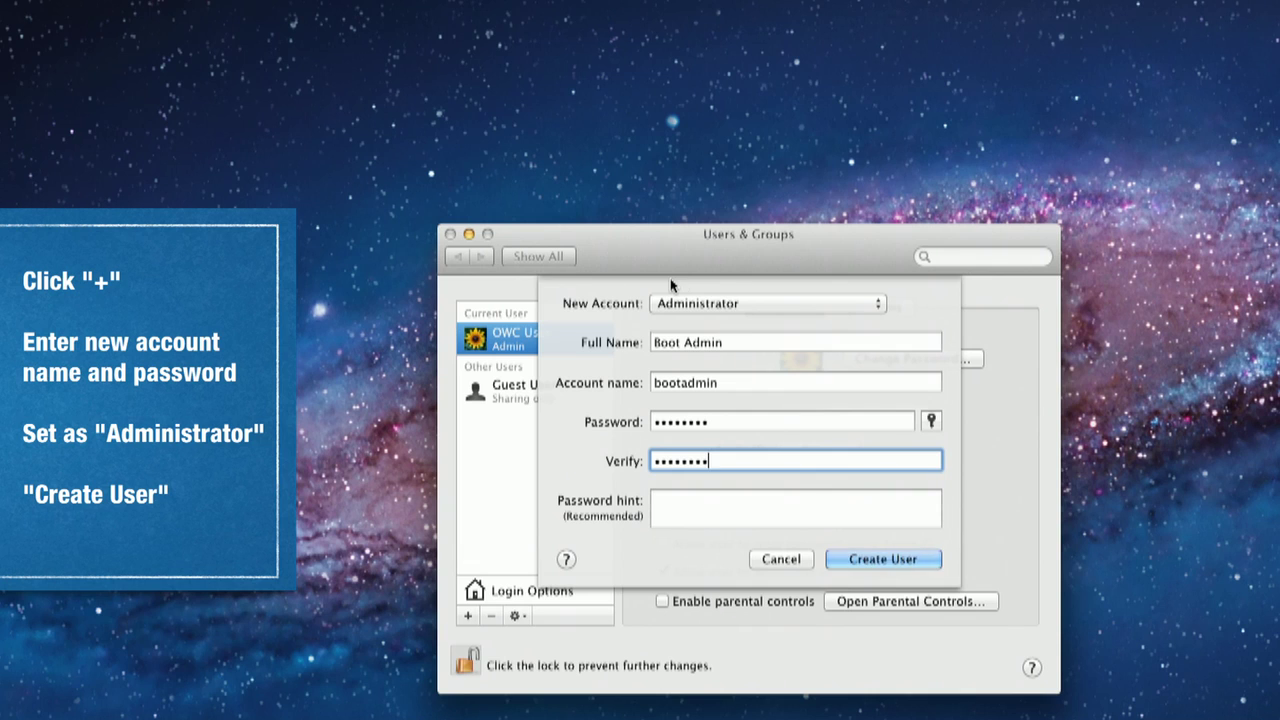
pyautogui.click(854, 561)
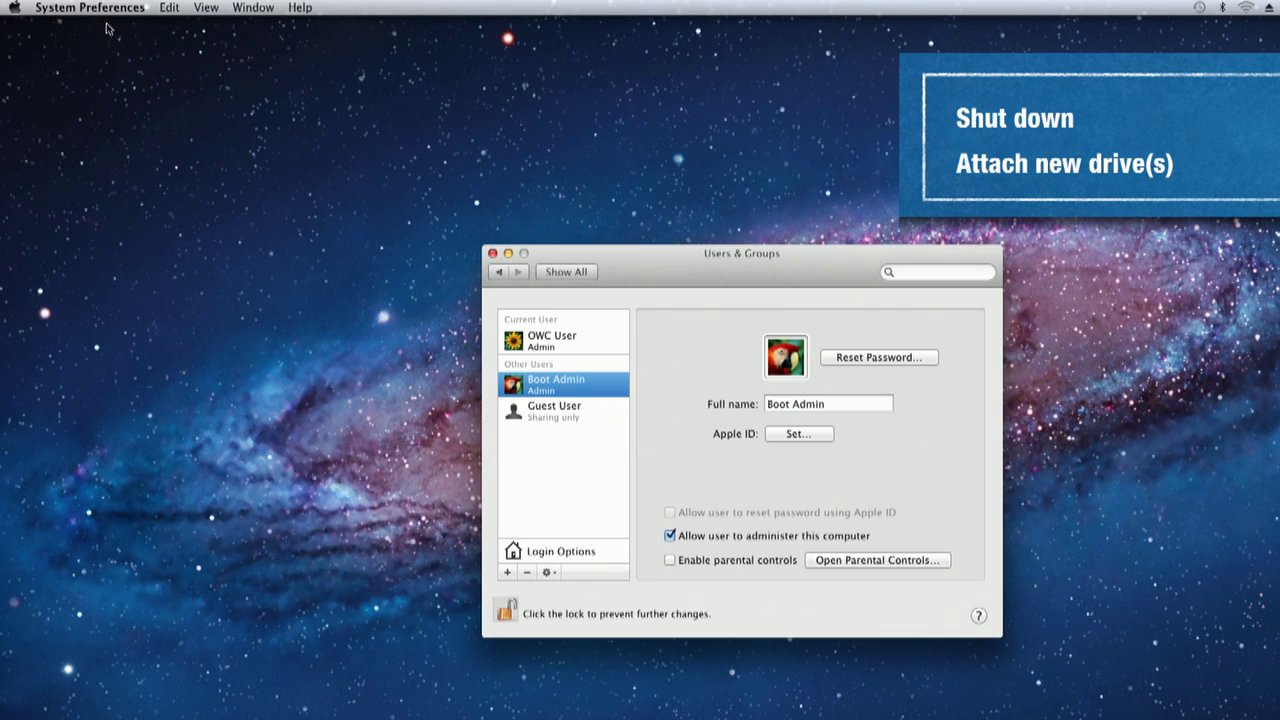
# Step: Shut down the Mac from the Apple menu
pyautogui.click(14, 8)
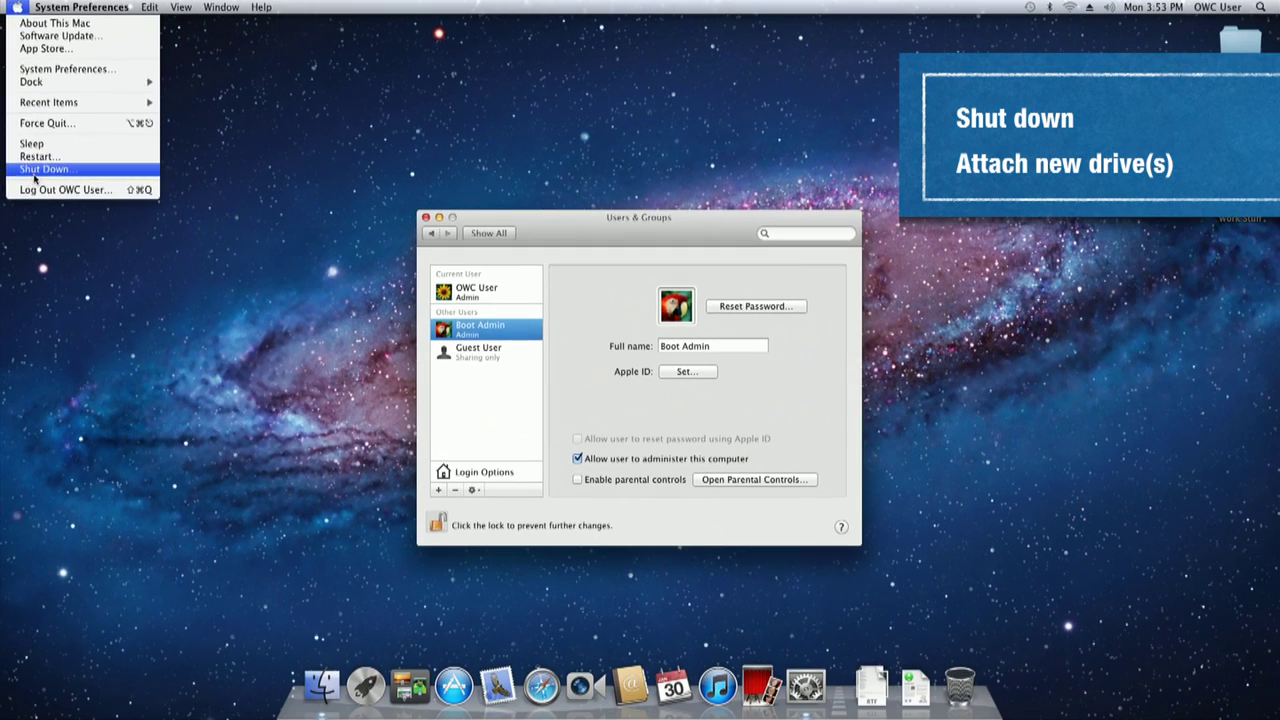
pyautogui.click(36, 172)
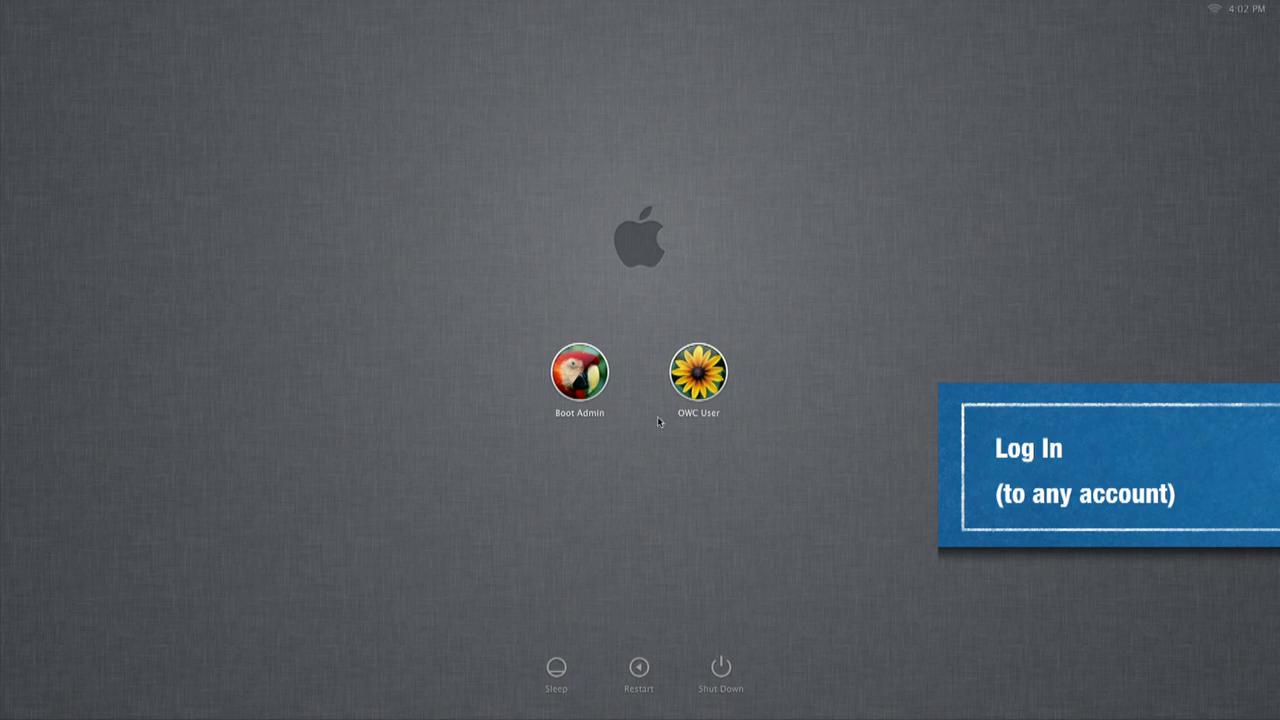
# Step: Log in as OWC User and choose Initialize for the unreadable new disk
pyautogui.click(694, 372)
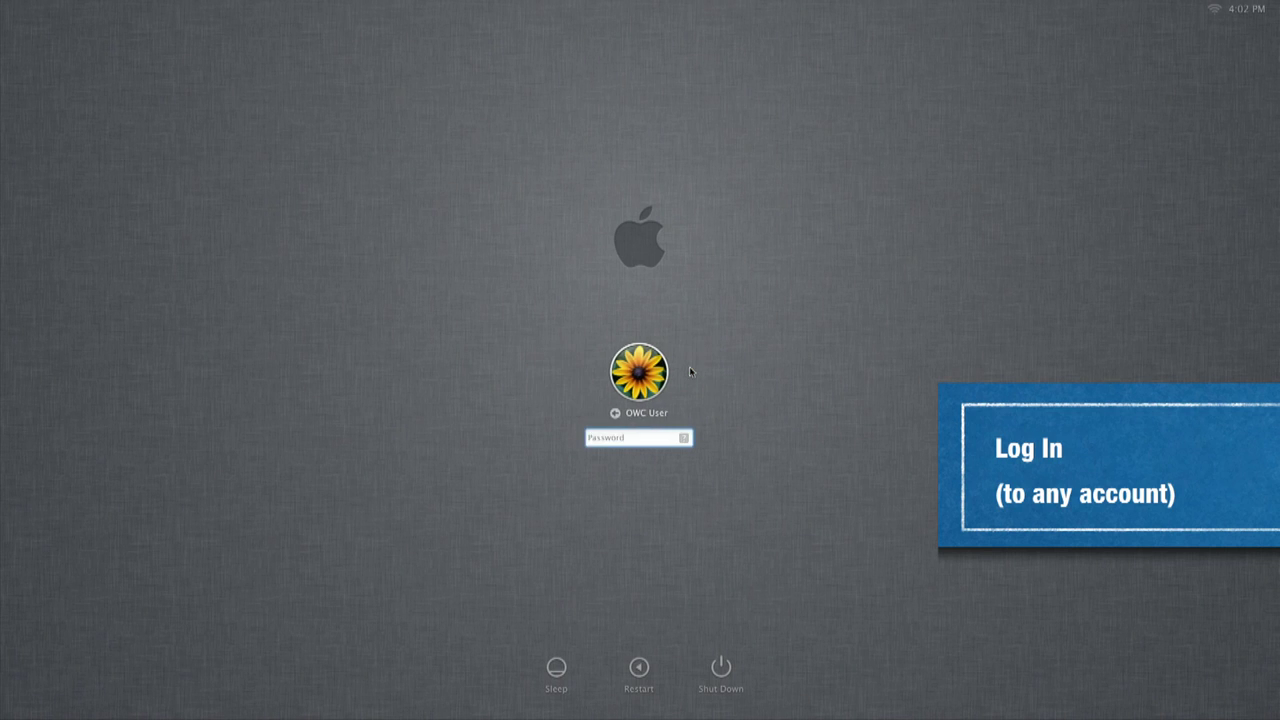
pyautogui.write('•••')
pyautogui.press('Return')
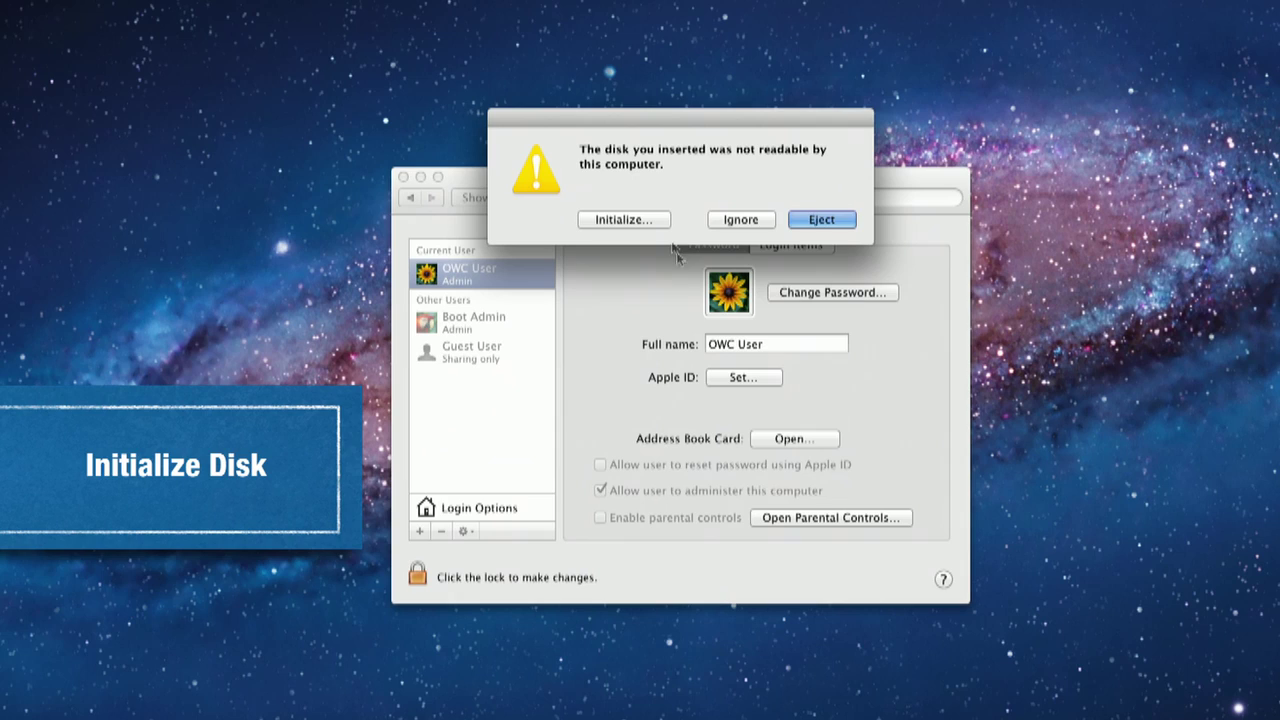
pyautogui.click(633, 222)
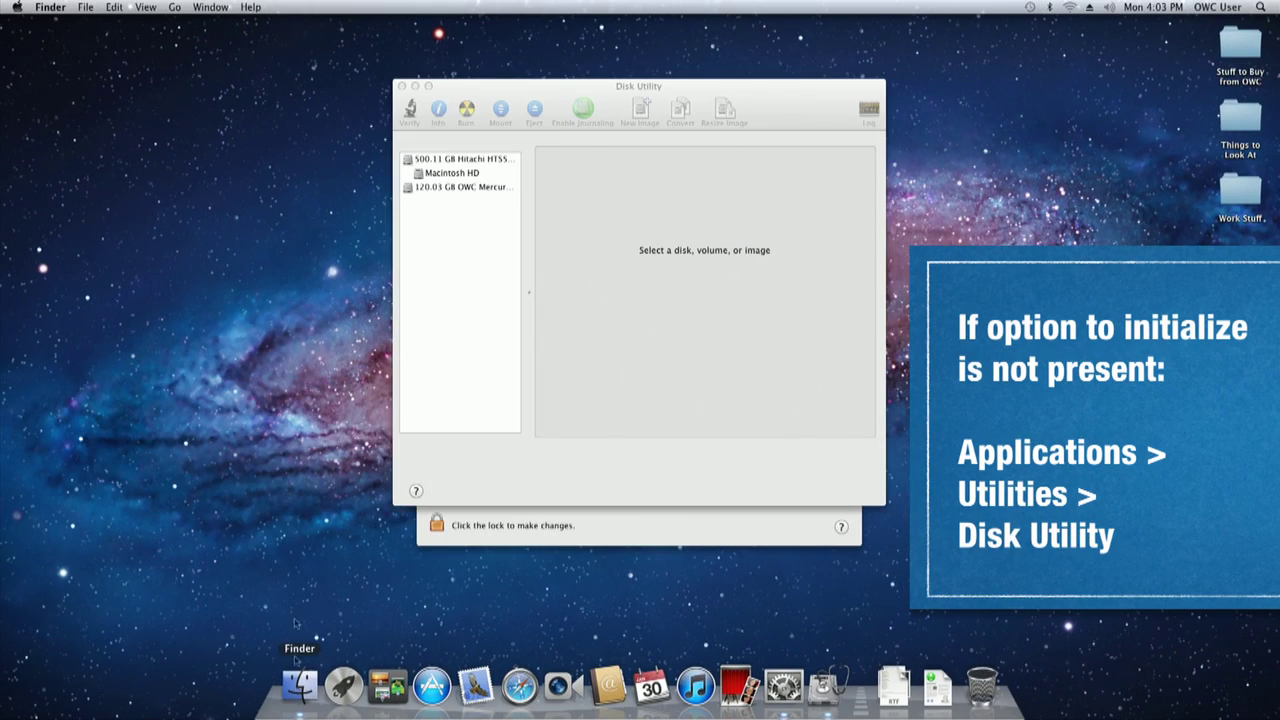
# Step: Launch Disk Utility from Applications > Utilities in Finder
pyautogui.click(299, 685)
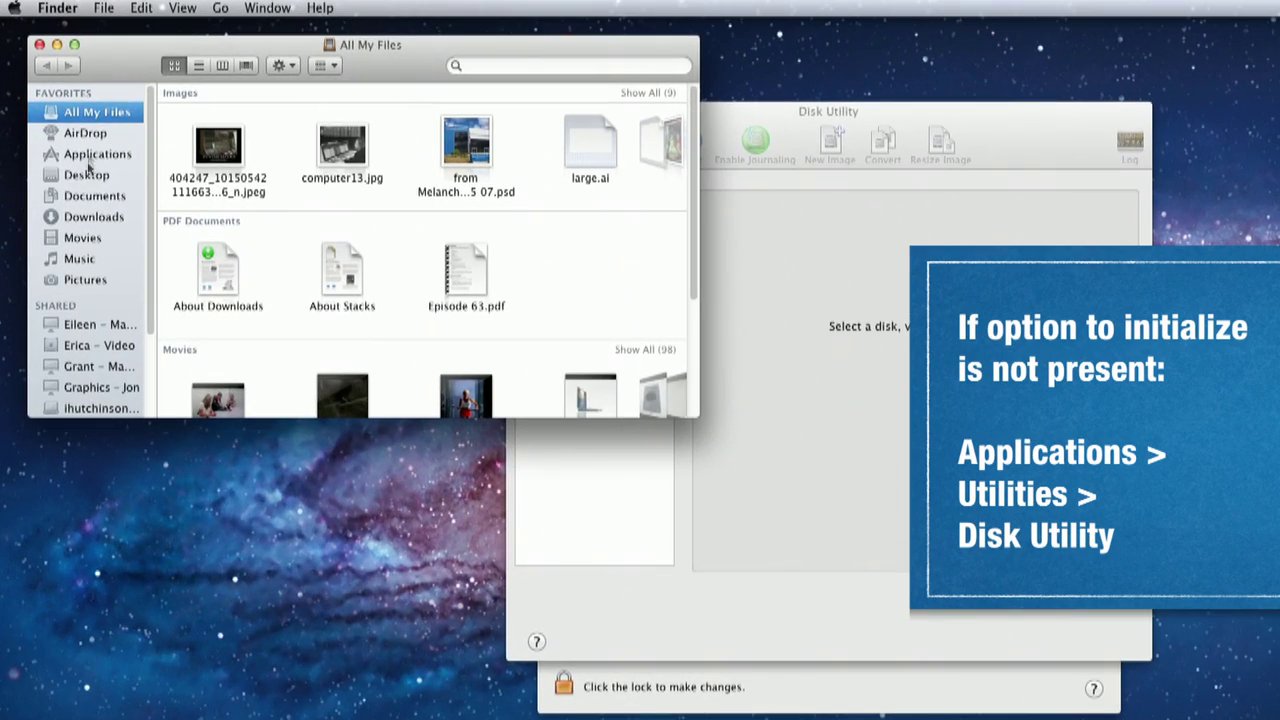
pyautogui.click(75, 120)
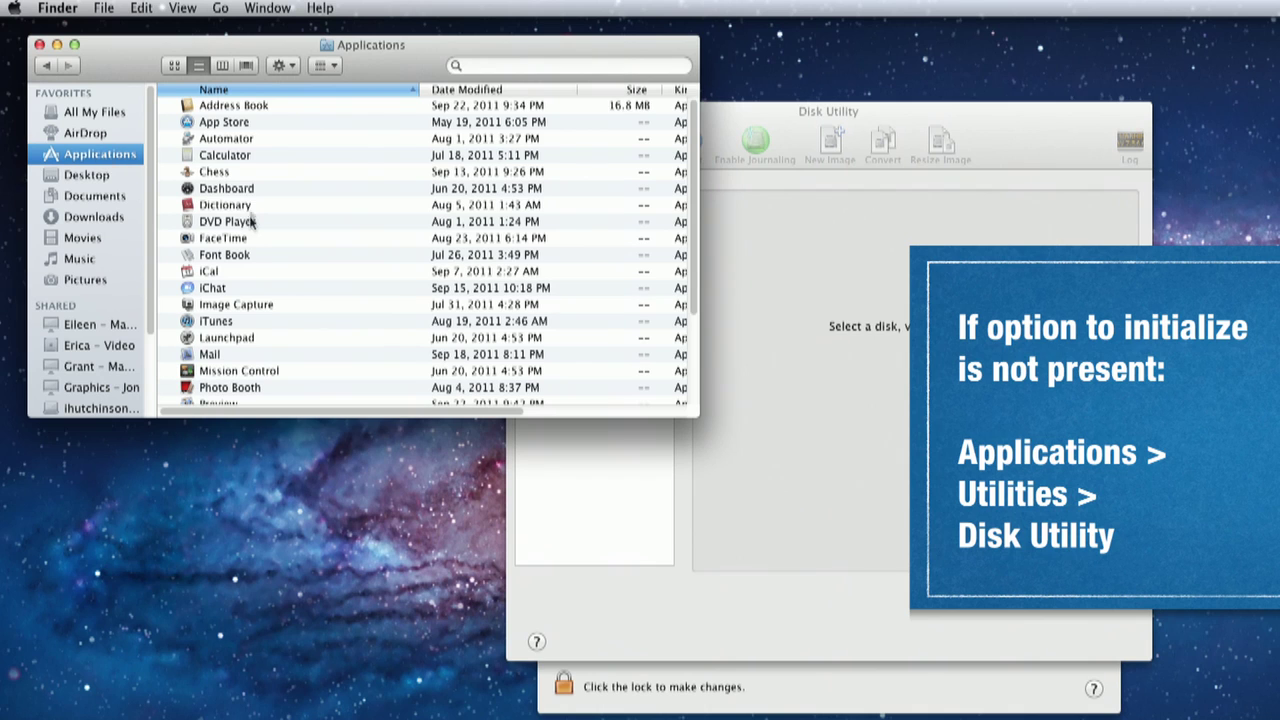
pyautogui.scroll(-3, 371, 357)
pyautogui.scroll(-1, 237, 386)
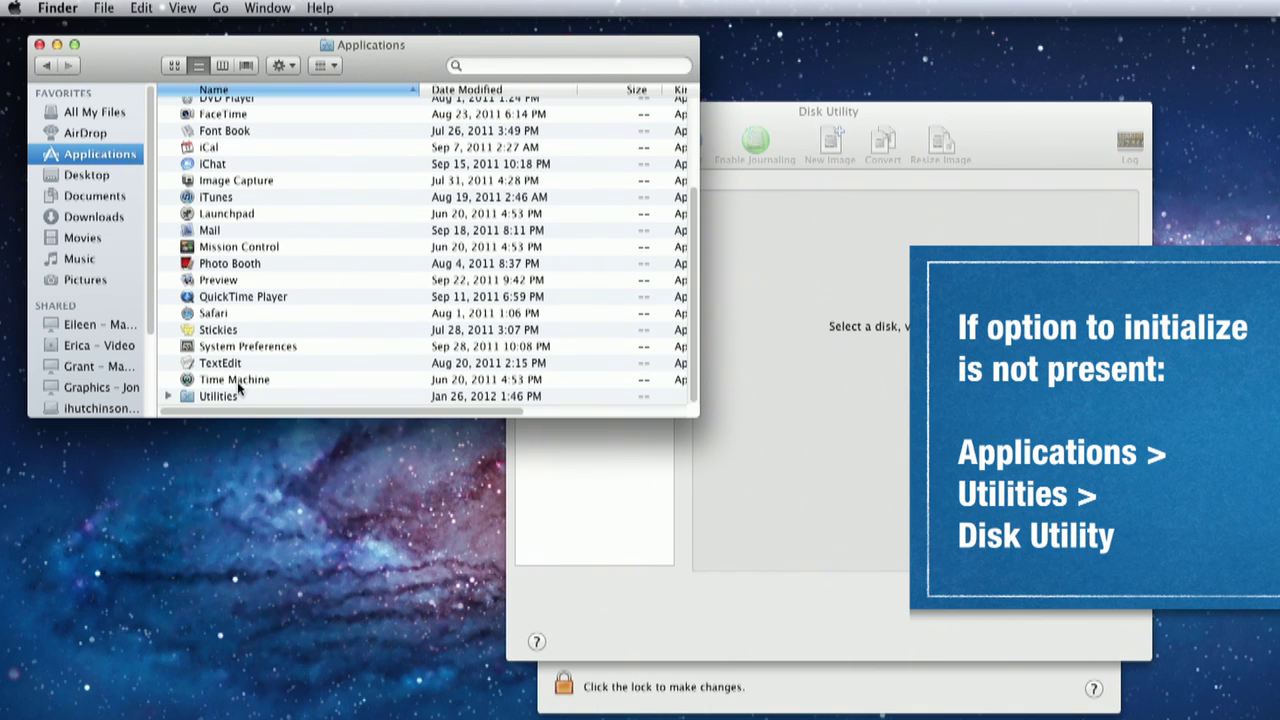
pyautogui.doubleClick(215, 396)
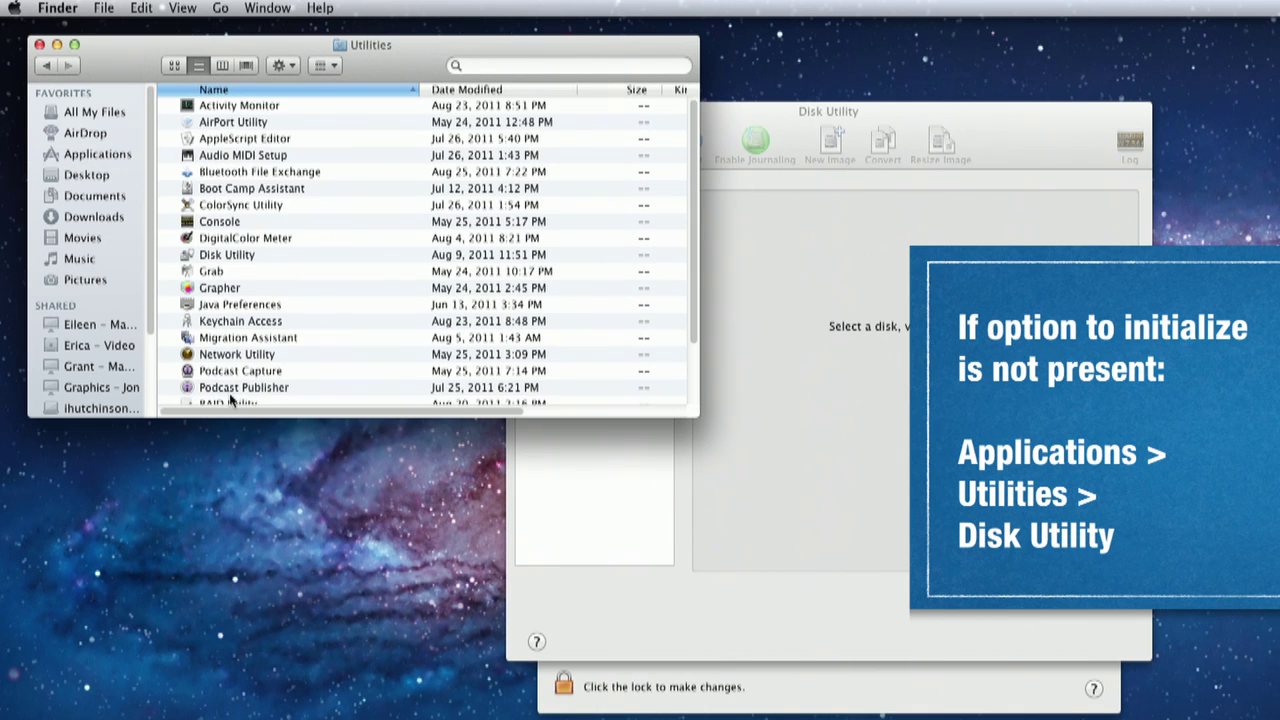
pyautogui.doubleClick(226, 254)
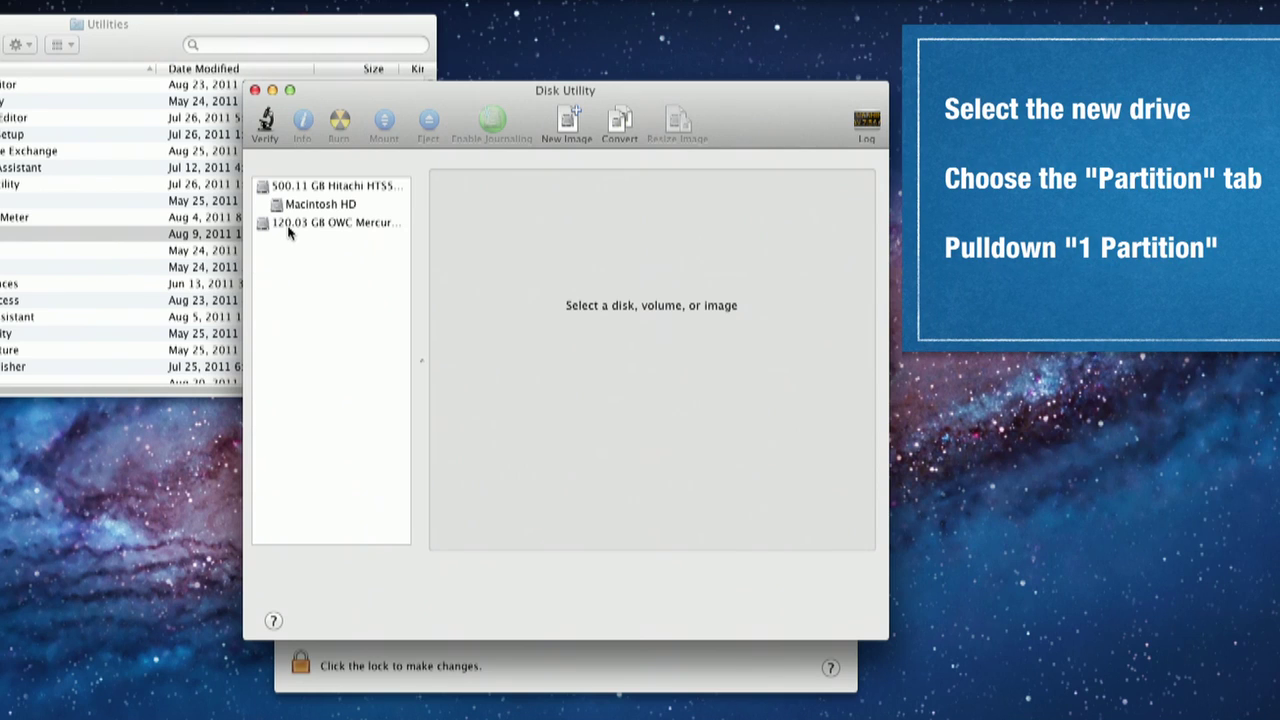
# Step: Partition the 120.03 GB OWC SSD as one Mac OS Extended (Journaled) volume named 'Boot Drive'
pyautogui.click(290, 225)
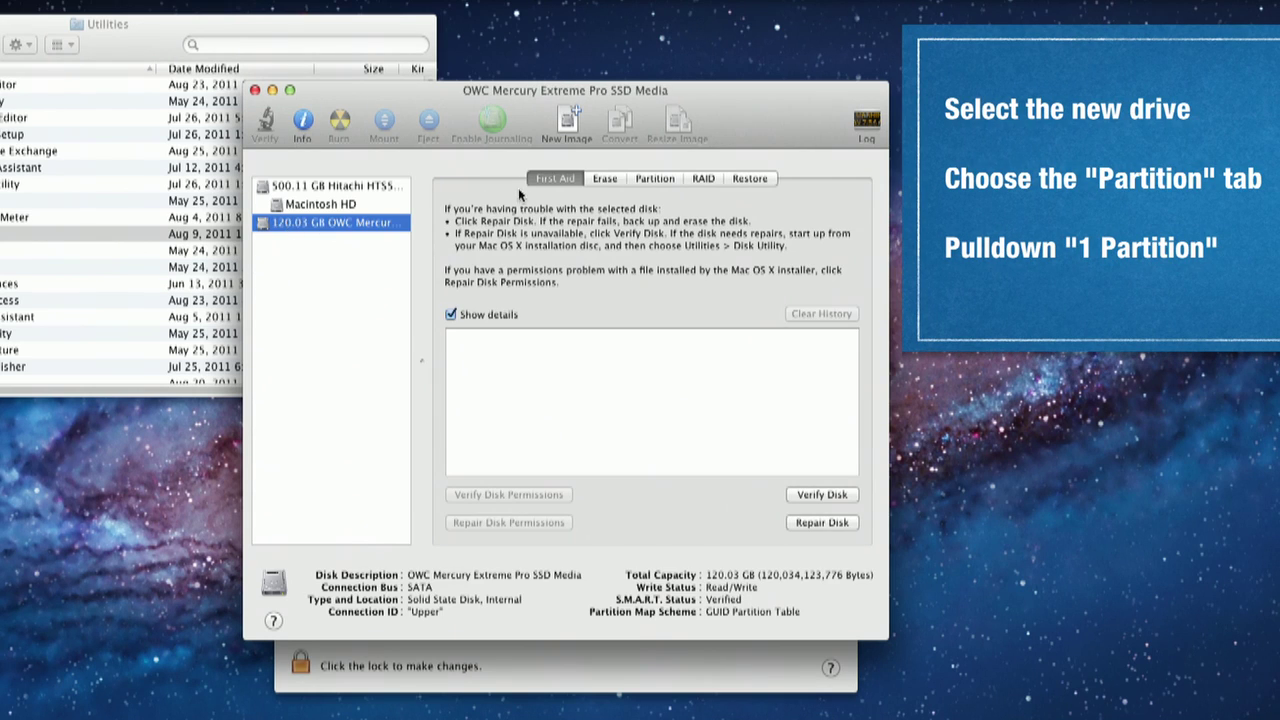
pyautogui.click(642, 178)
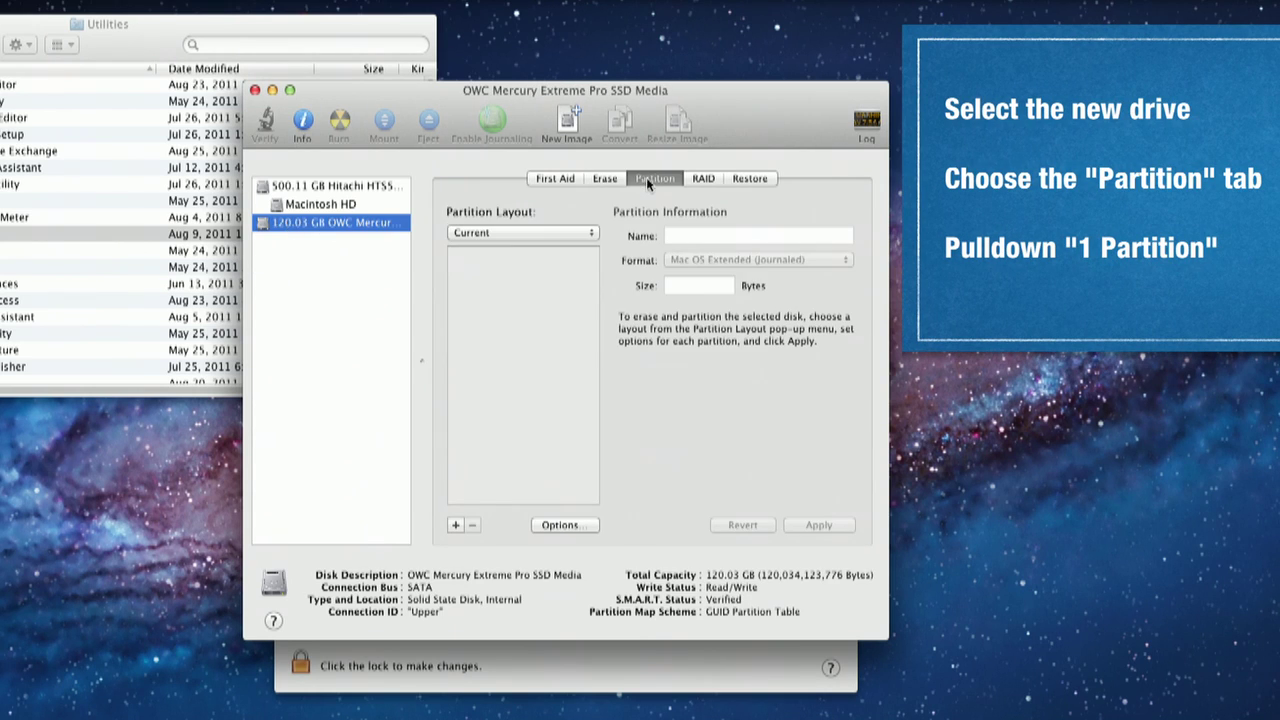
pyautogui.click(592, 233)
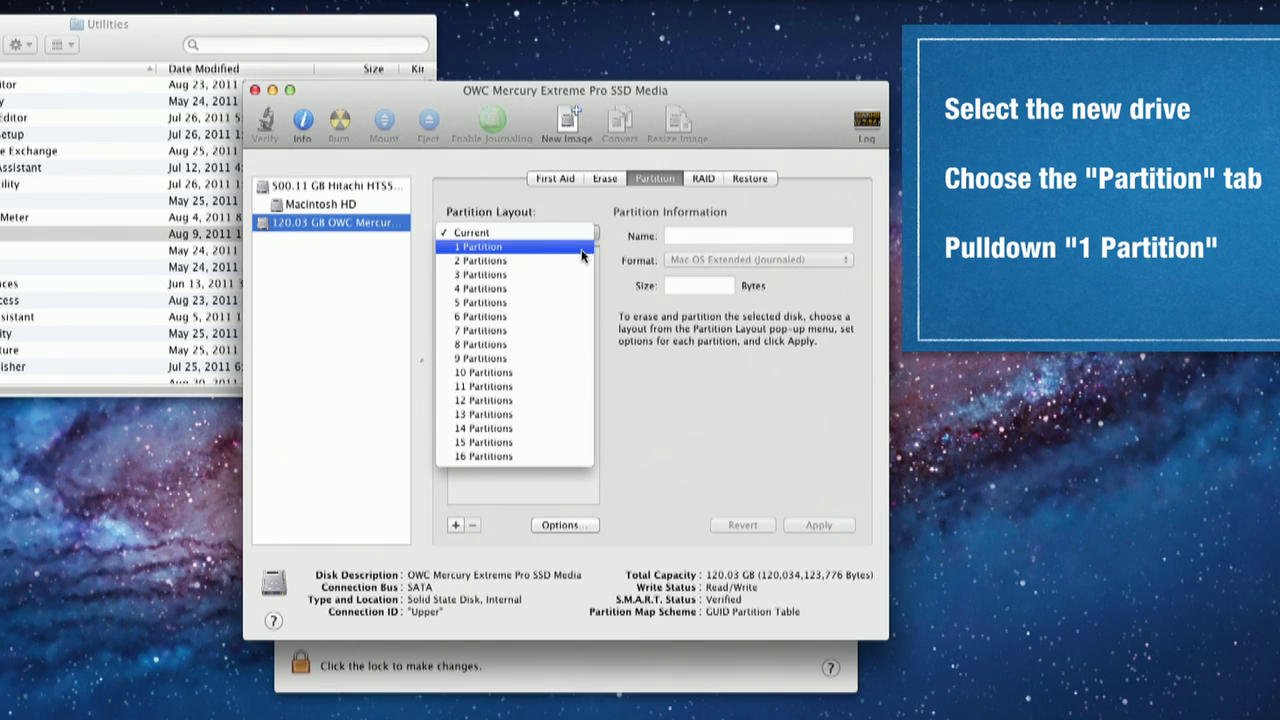
pyautogui.click(585, 248)
pyautogui.click(686, 236)
pyautogui.tripleClick(688, 235)
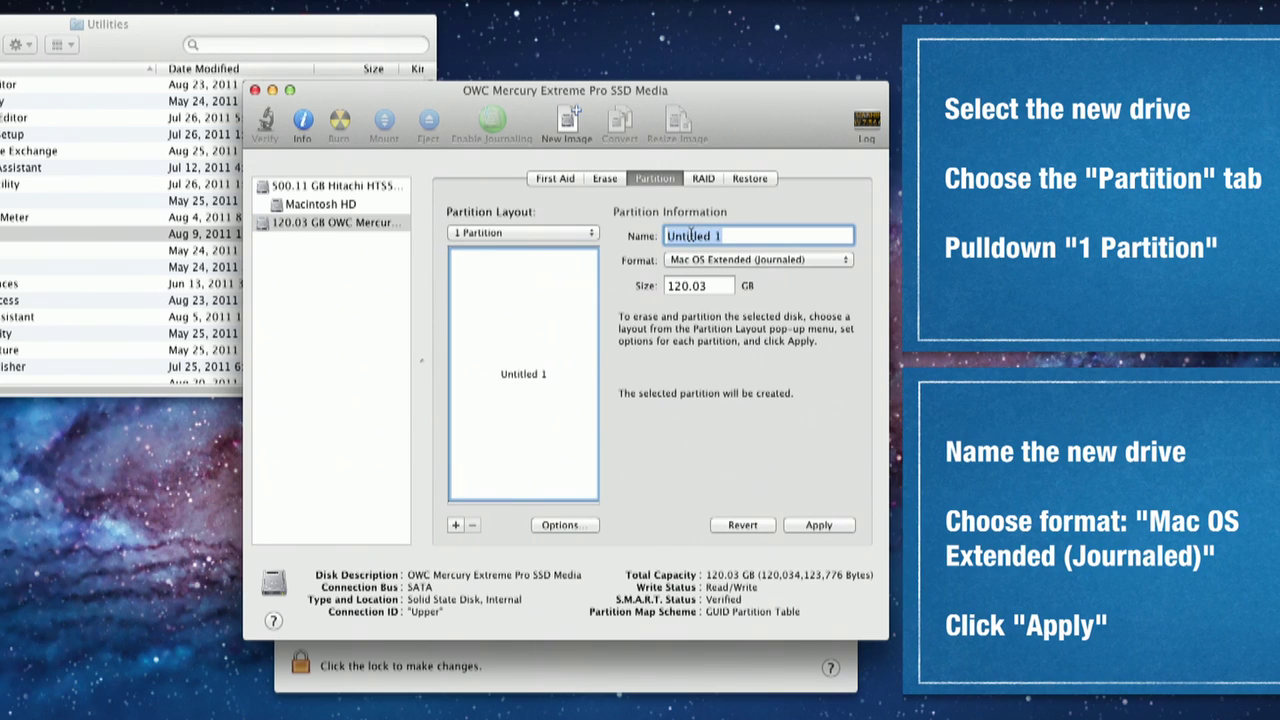
pyautogui.write('Boot')
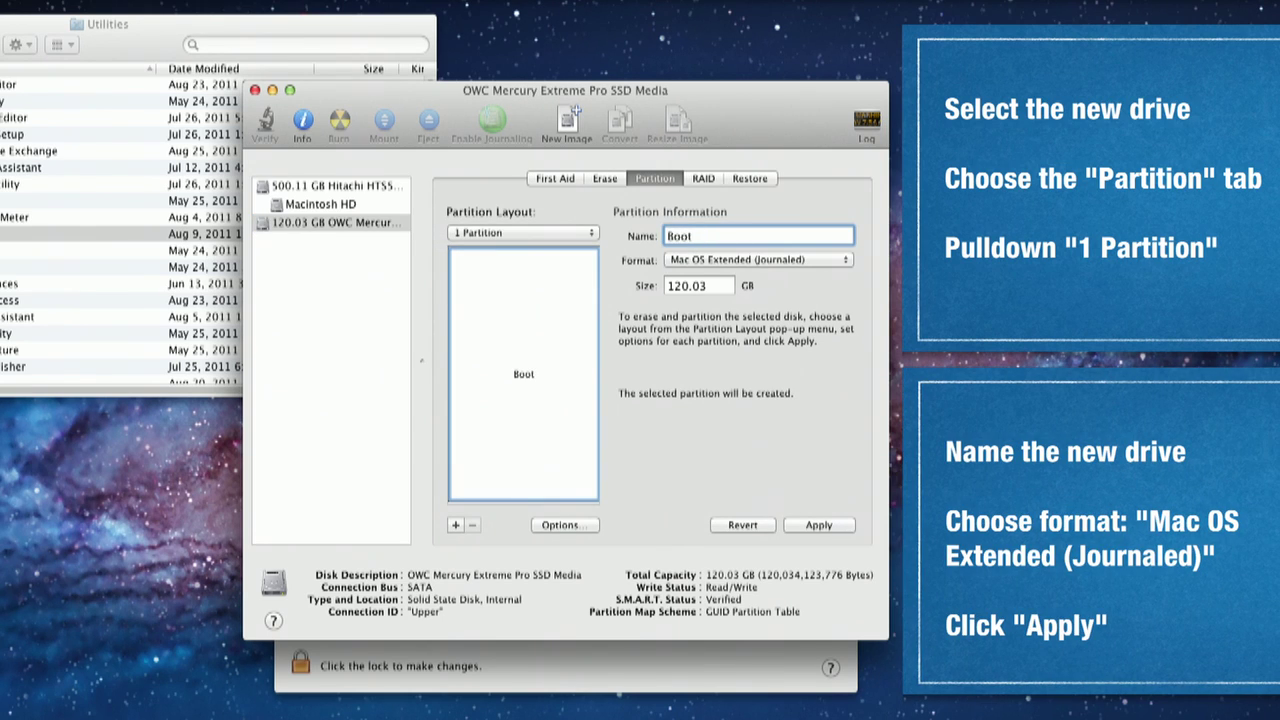
pyautogui.write(' Drive')
pyautogui.click(820, 526)
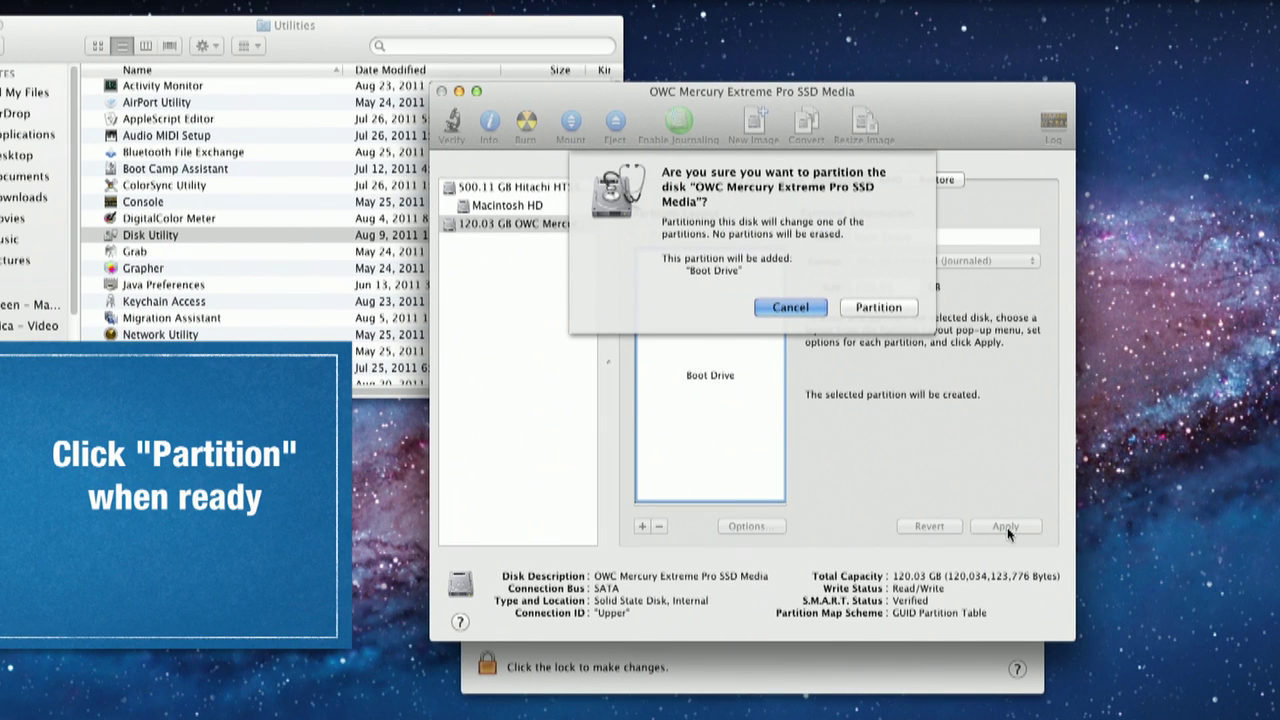
pyautogui.click(879, 309)
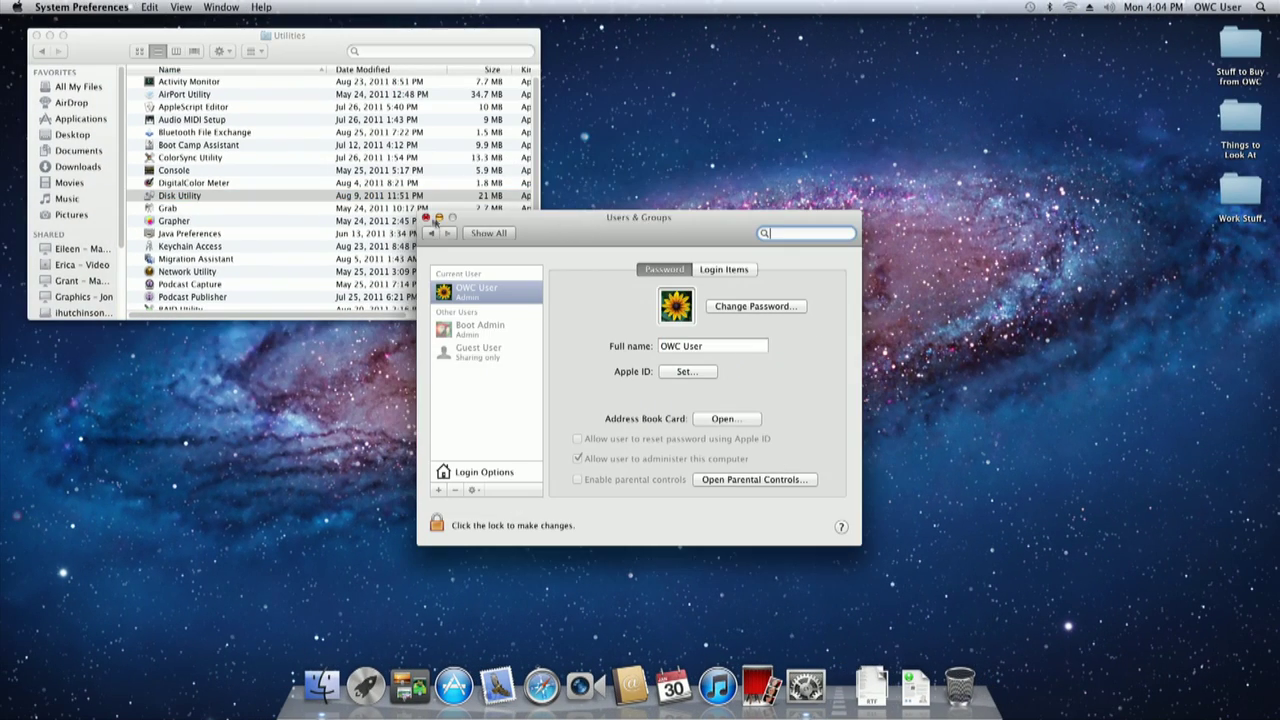
pyautogui.click(427, 218)
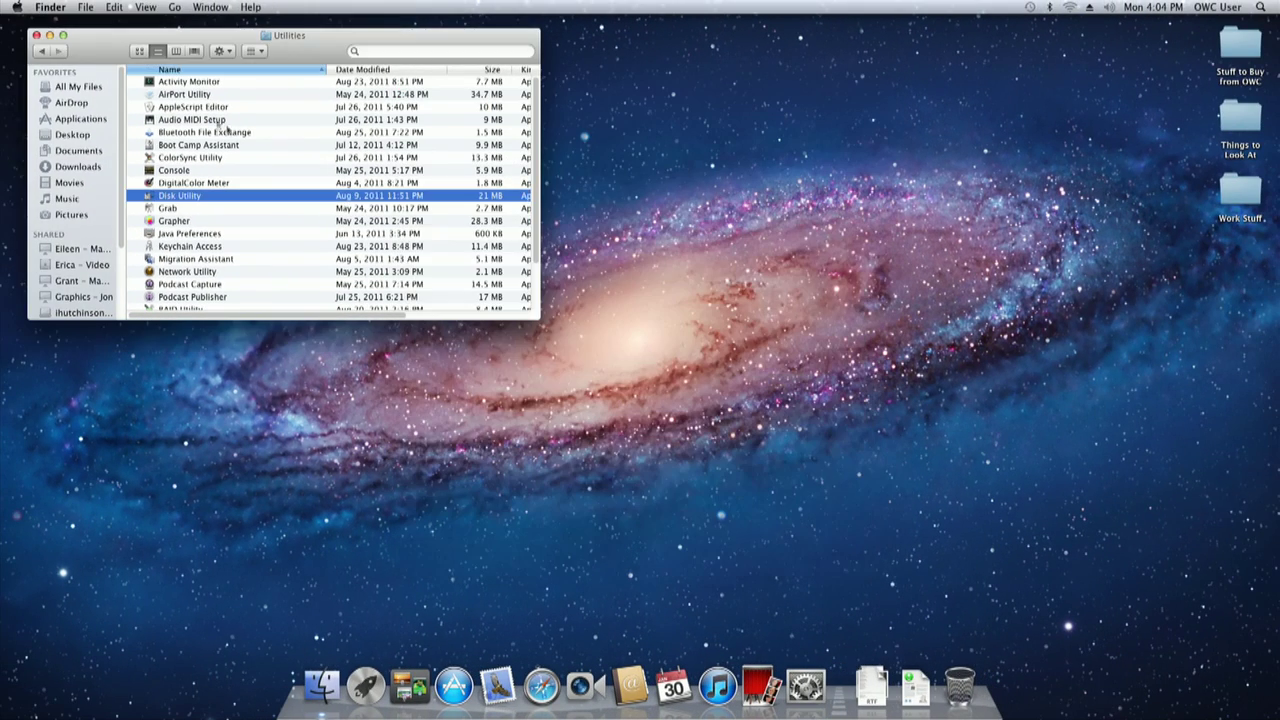
# Step: Shut down the Mac and restart it into the Recovery partition
pyautogui.click(37, 35)
pyautogui.click(15, 7)
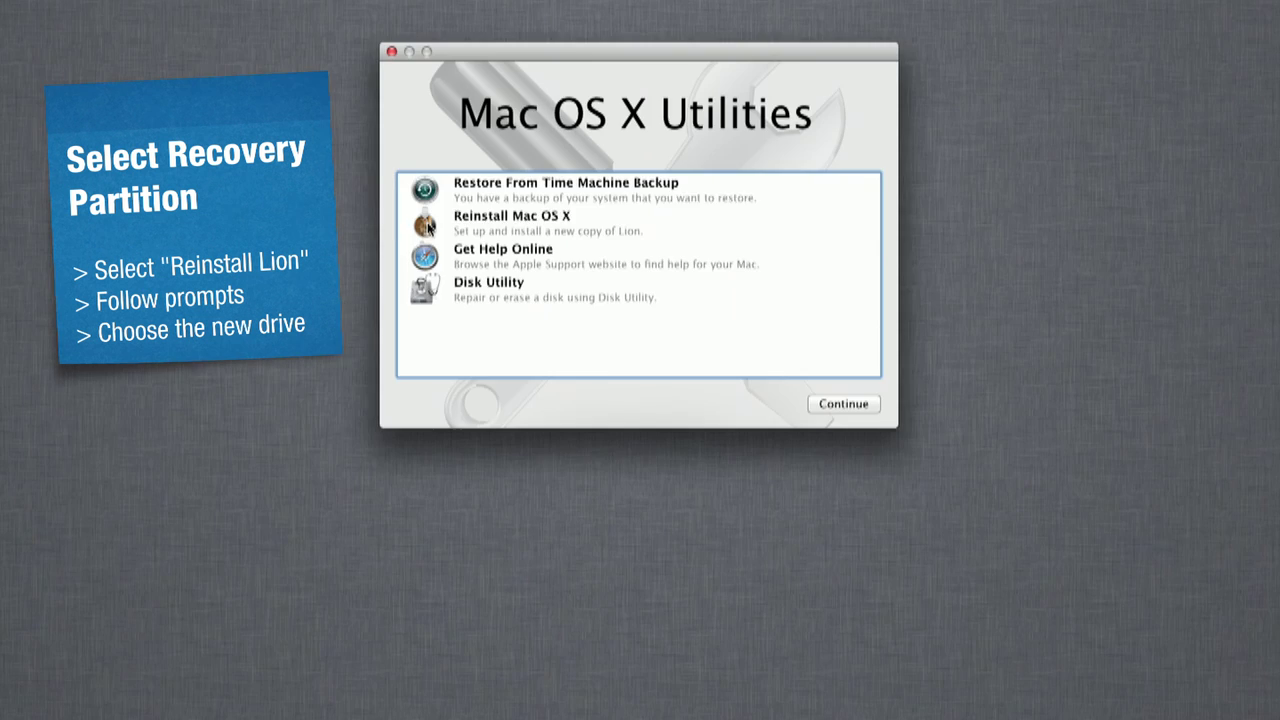
# Step: Reinstall Mac OS X Lion onto Boot Drive, accepting the license agreement
pyautogui.click(428, 227)
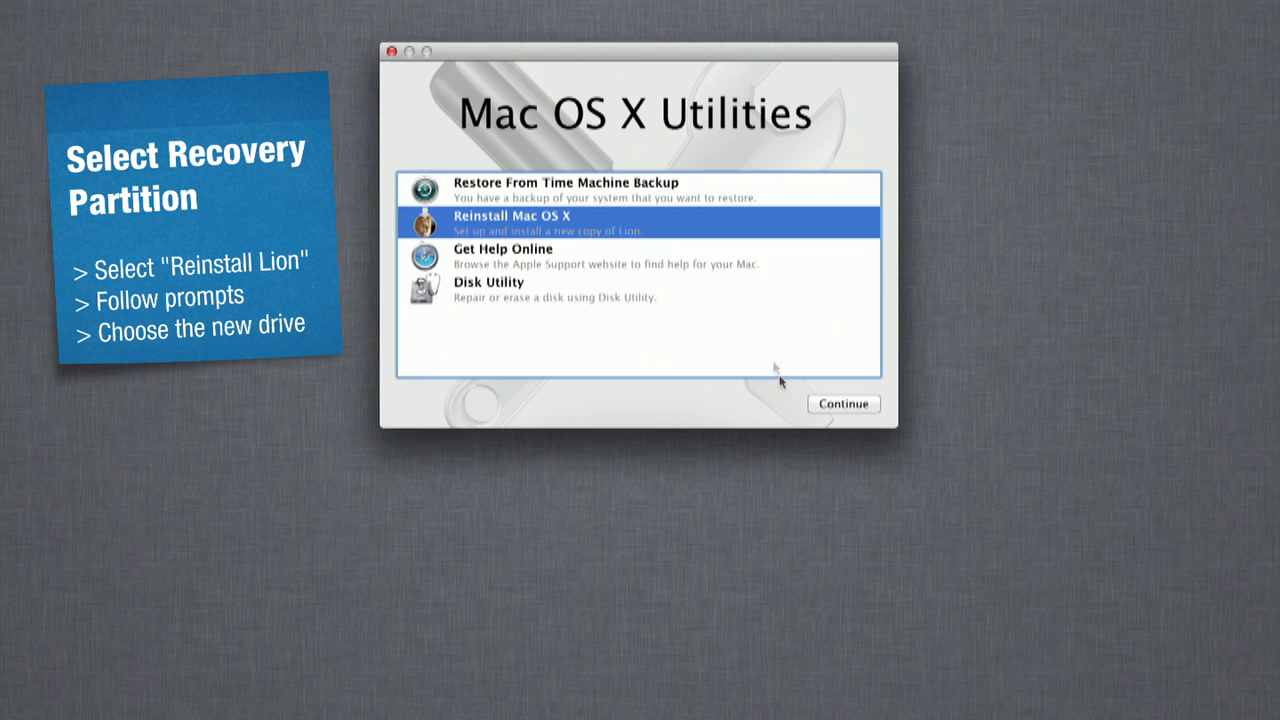
pyautogui.click(814, 404)
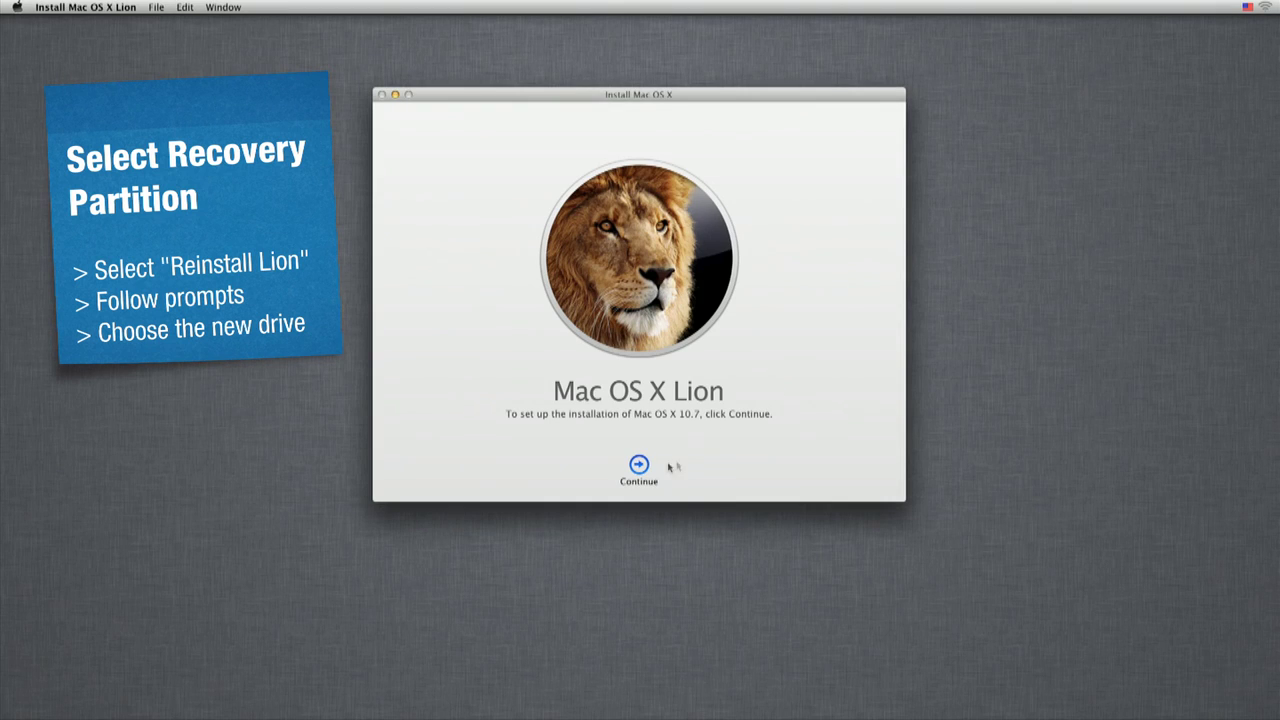
pyautogui.click(639, 466)
pyautogui.click(731, 200)
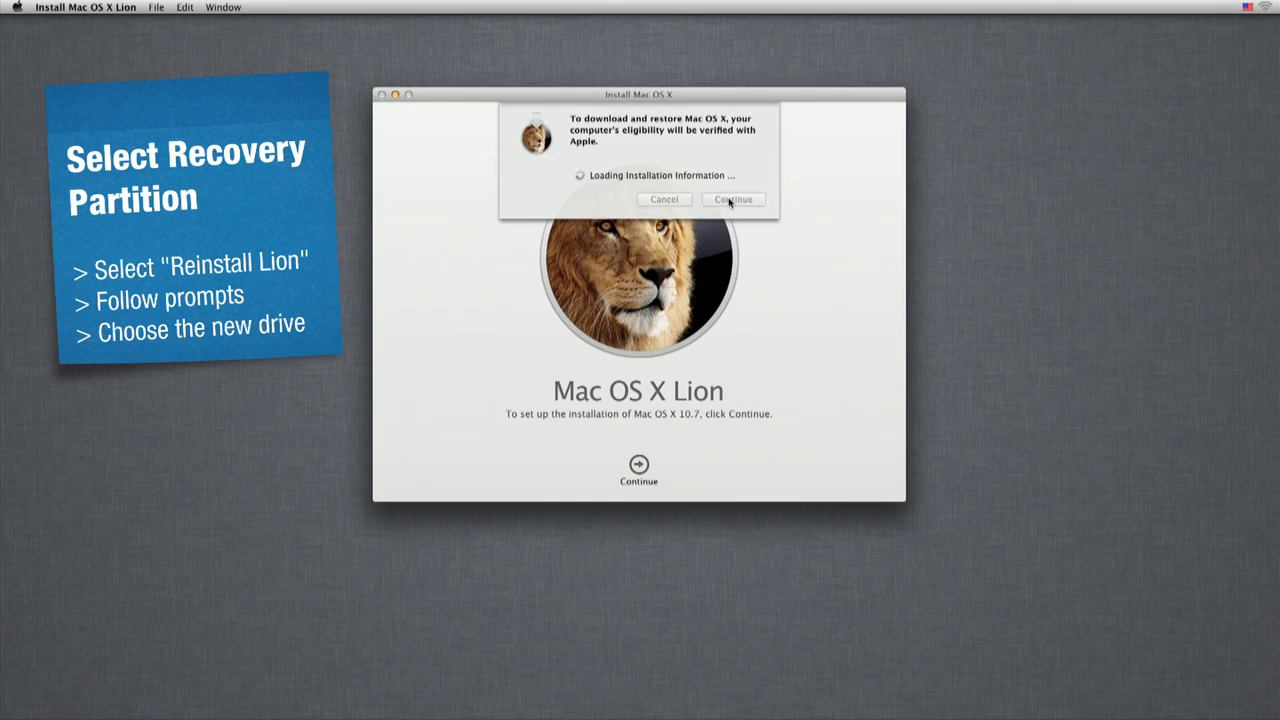
pyautogui.click(669, 468)
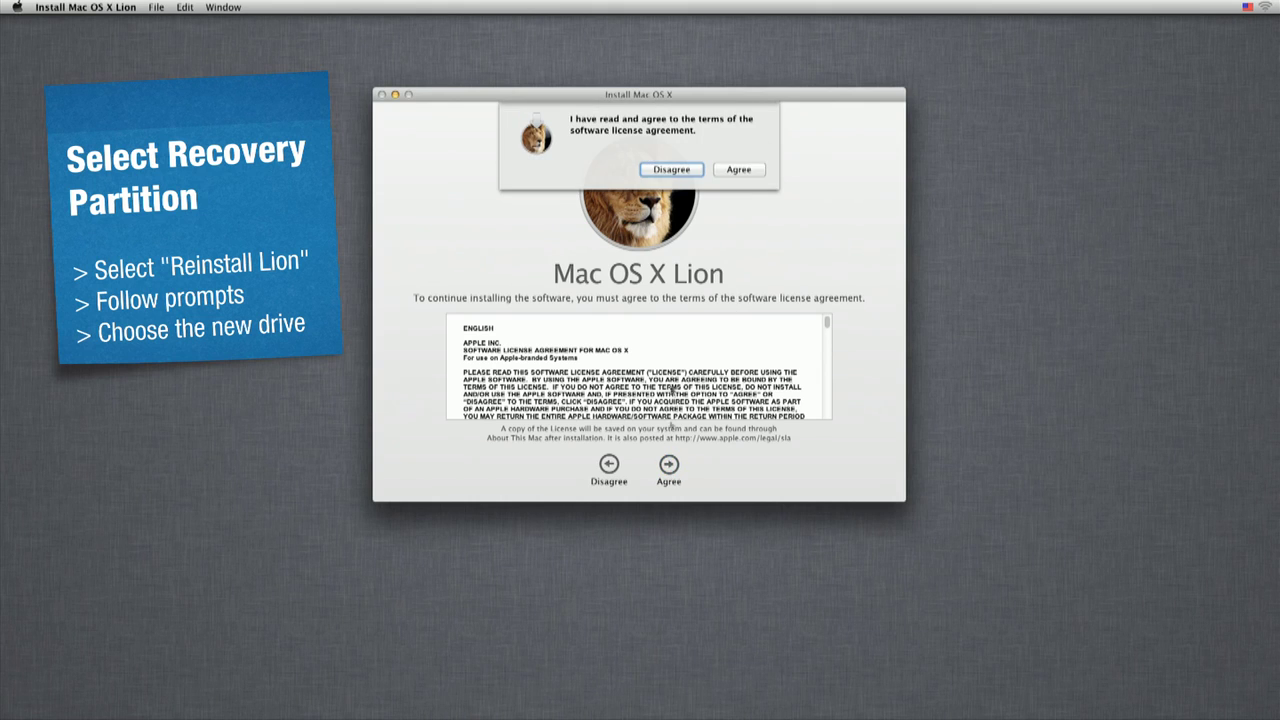
pyautogui.click(755, 167)
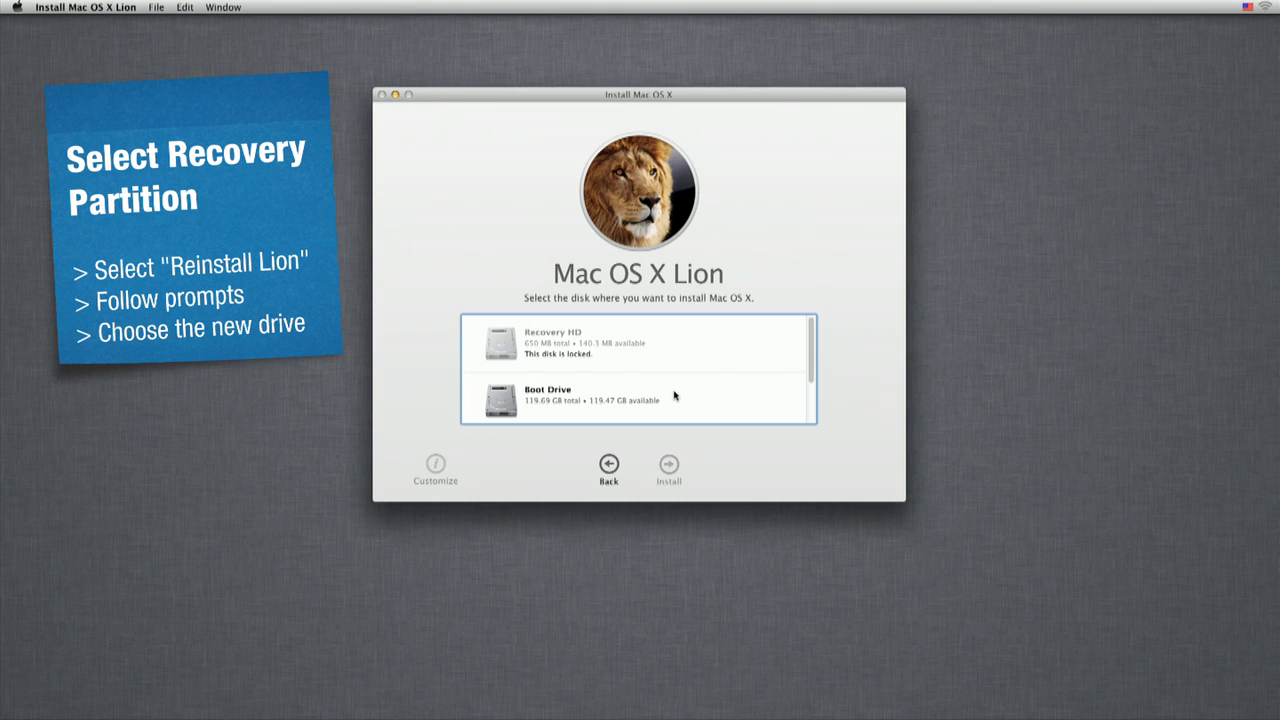
pyautogui.click(674, 396)
pyautogui.click(666, 466)
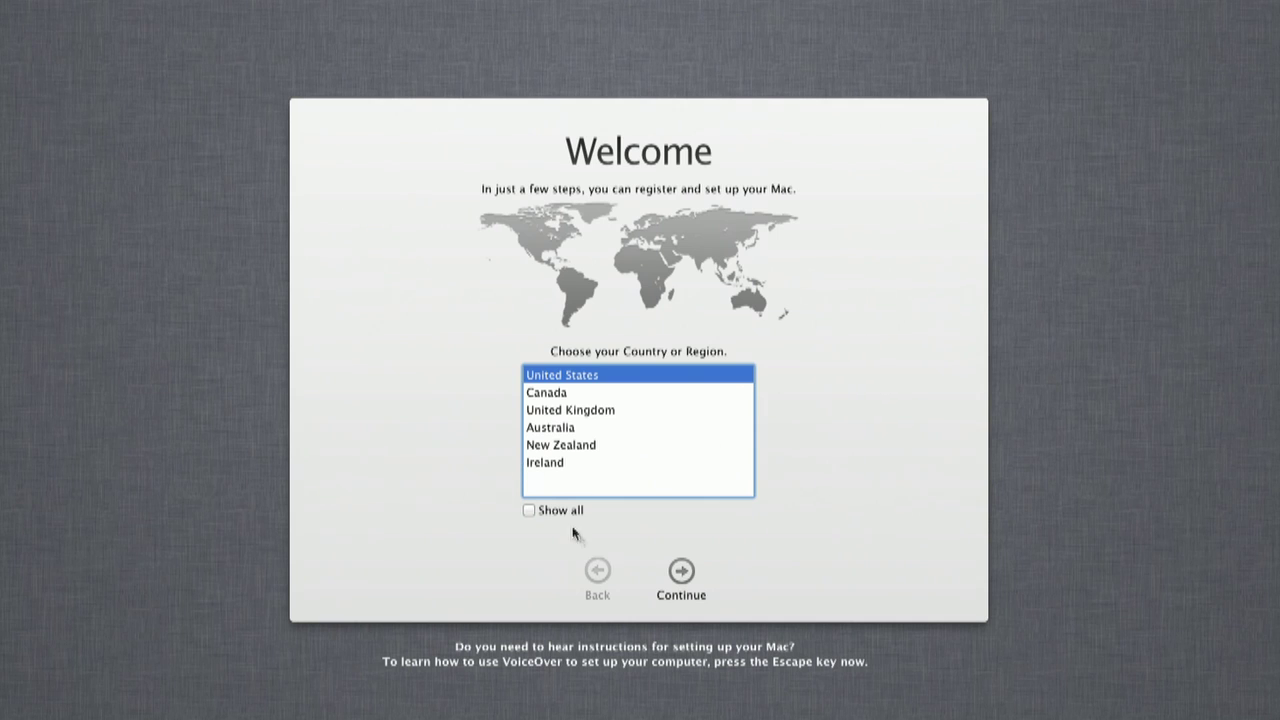
# Step: Accept United States and the keyboard layout, then pick Macintosh HD as the transfer source
pyautogui.click(686, 573)
pyautogui.click(682, 574)
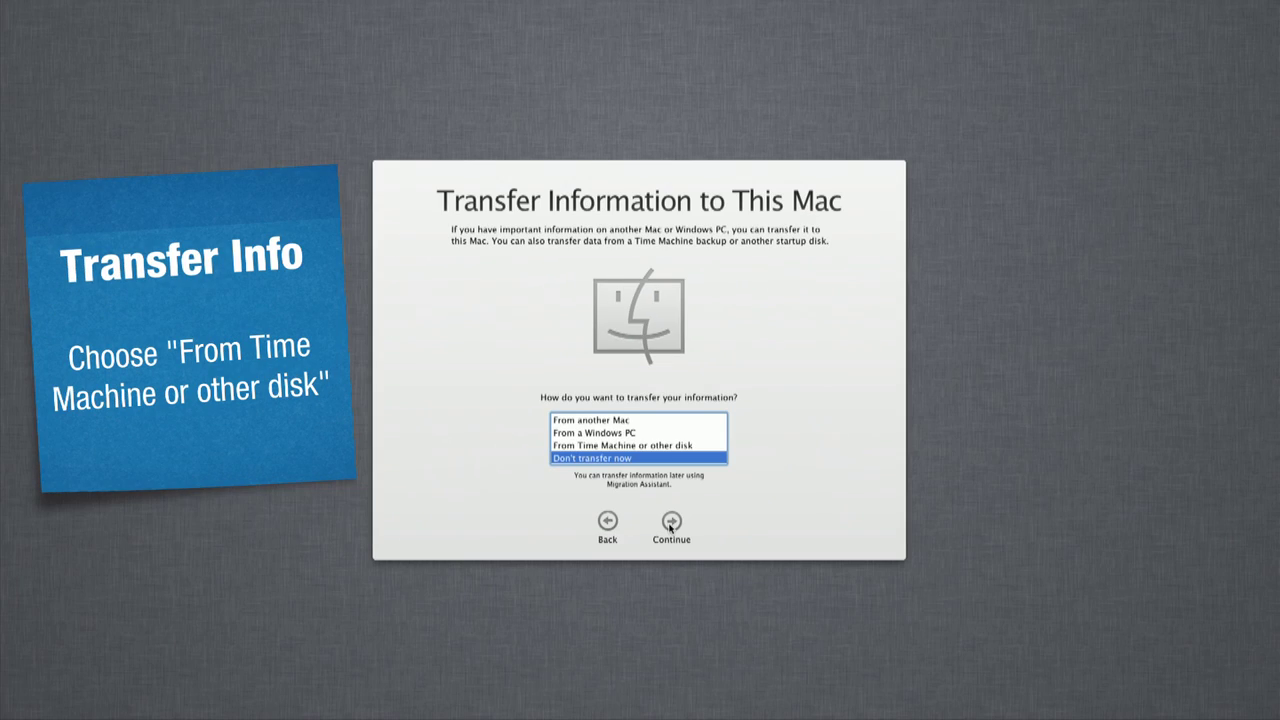
pyautogui.click(651, 446)
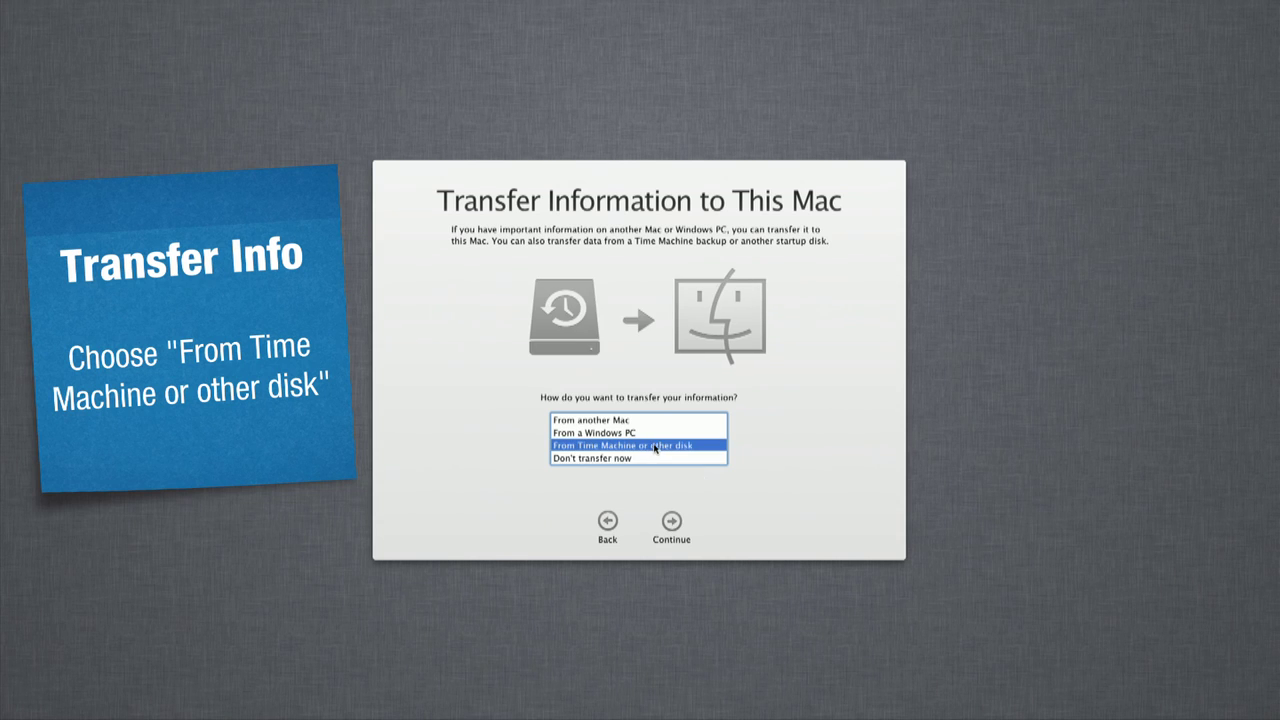
pyautogui.click(671, 523)
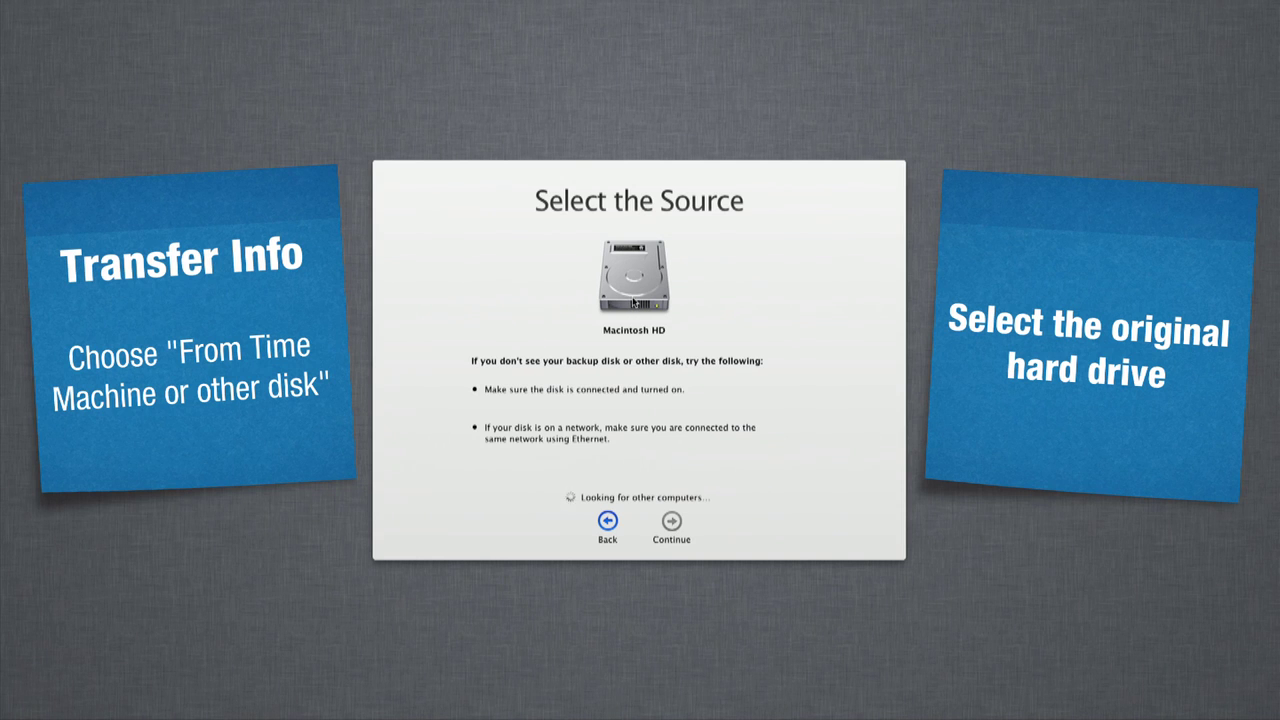
pyautogui.click(671, 521)
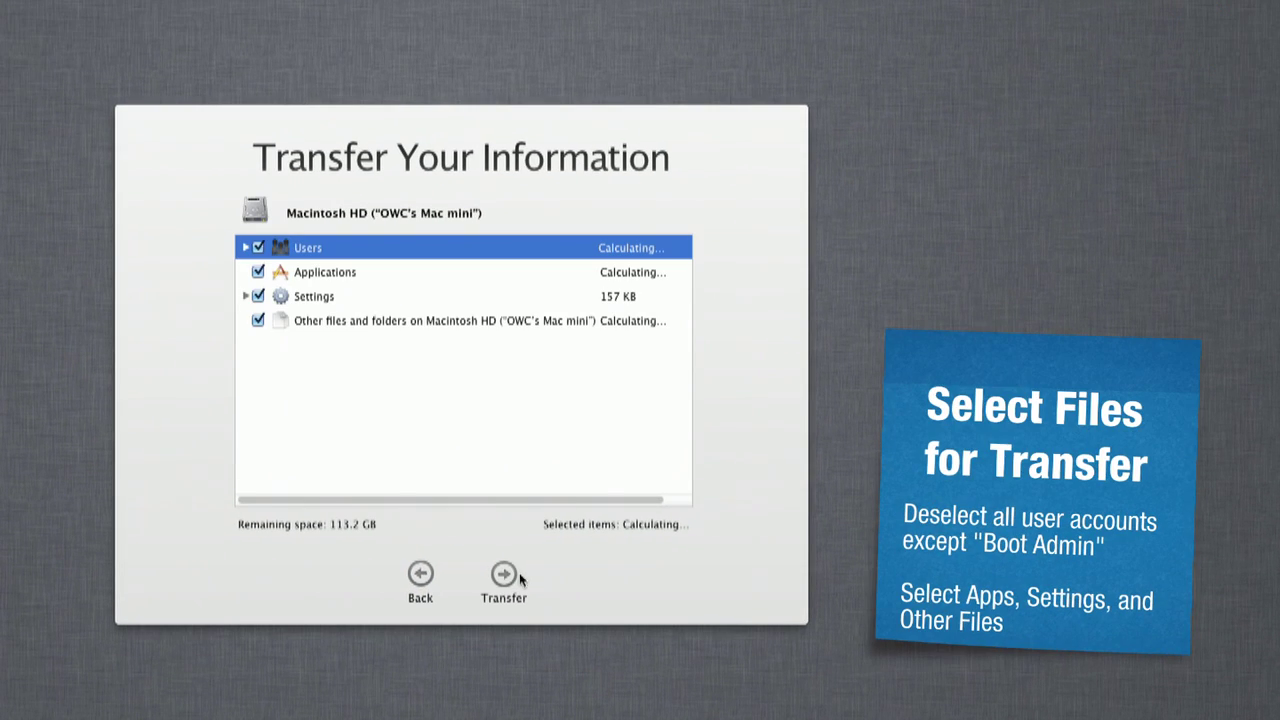
# Step: Exclude the second user account, start the transfer, and skip Apple ID registration
pyautogui.click(245, 248)
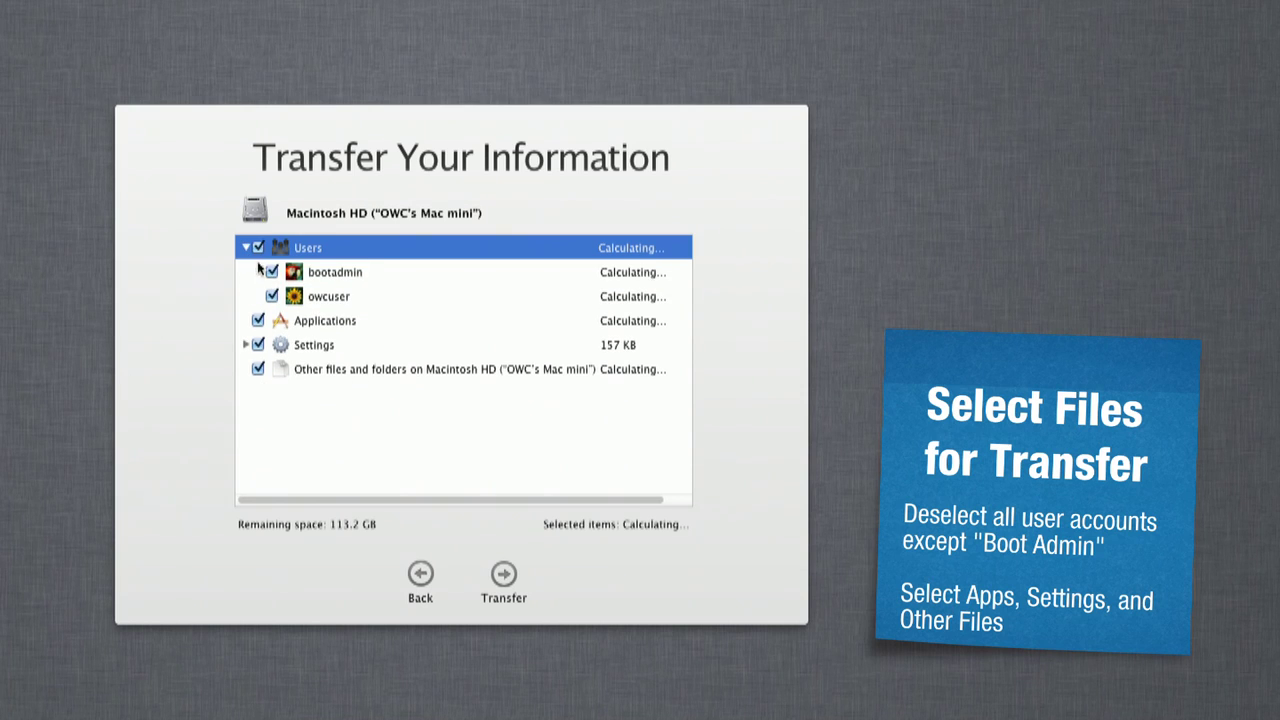
pyautogui.click(272, 296)
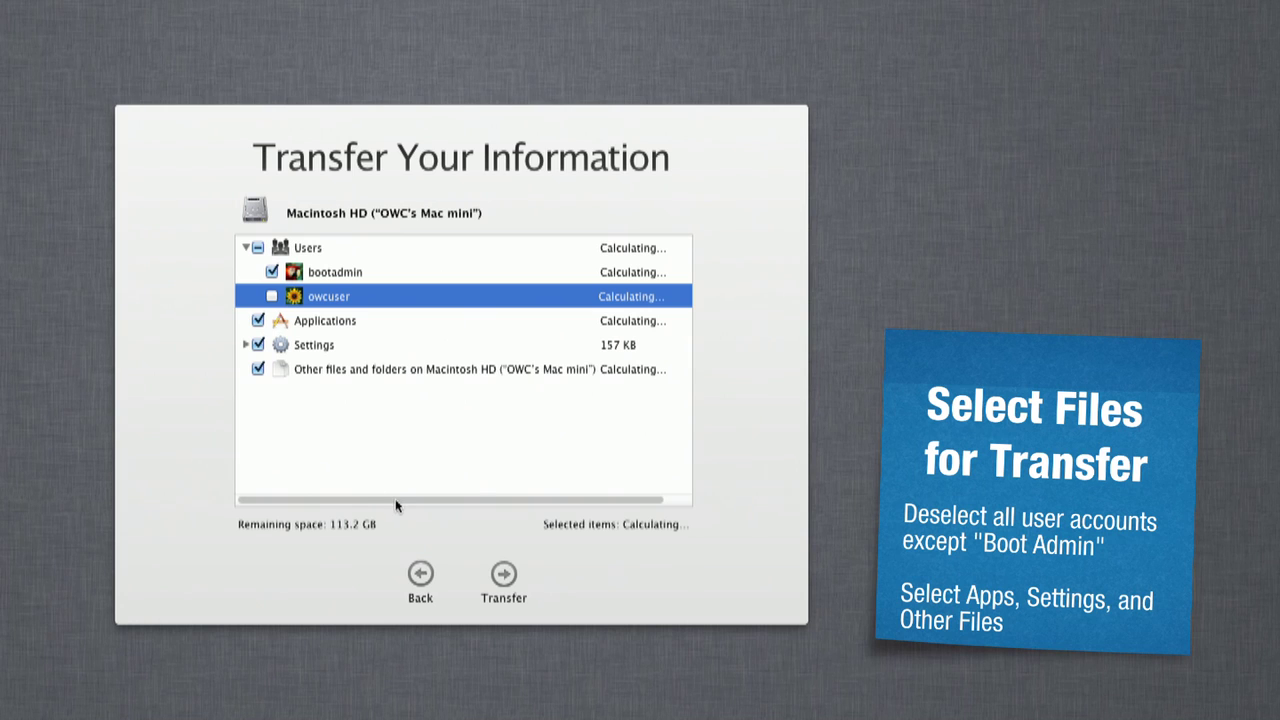
pyautogui.click(503, 582)
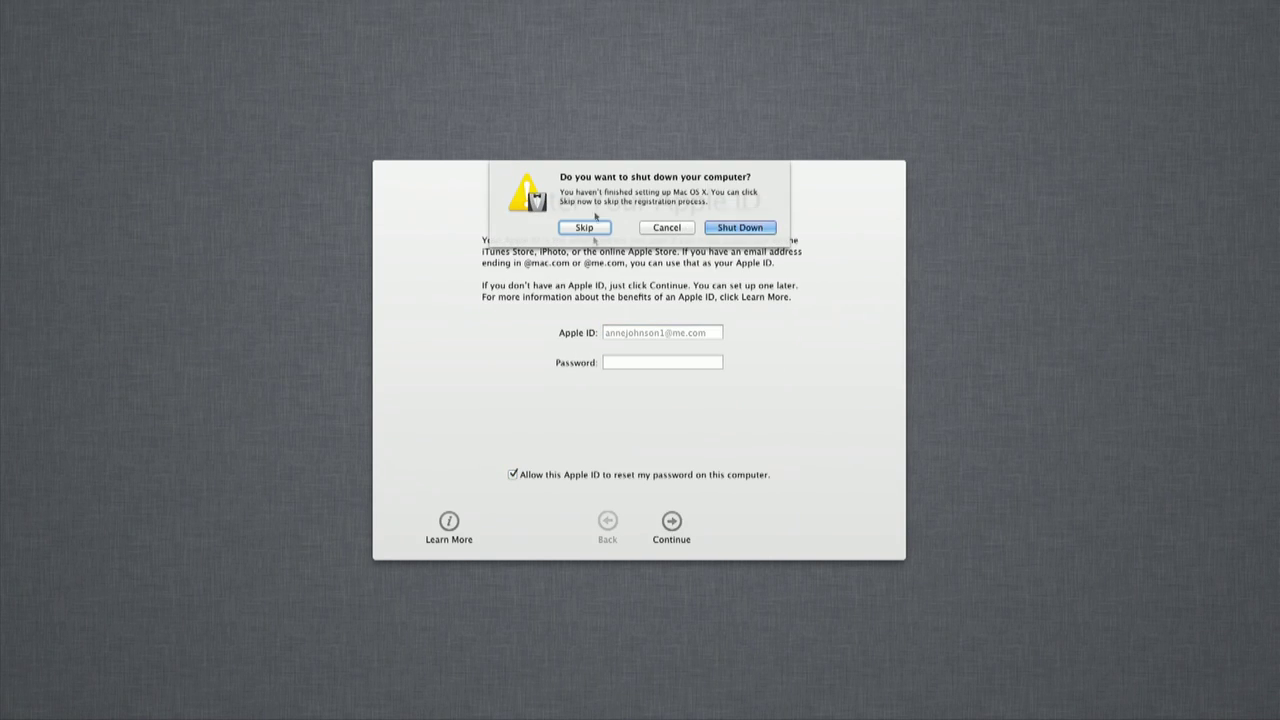
pyautogui.click(597, 227)
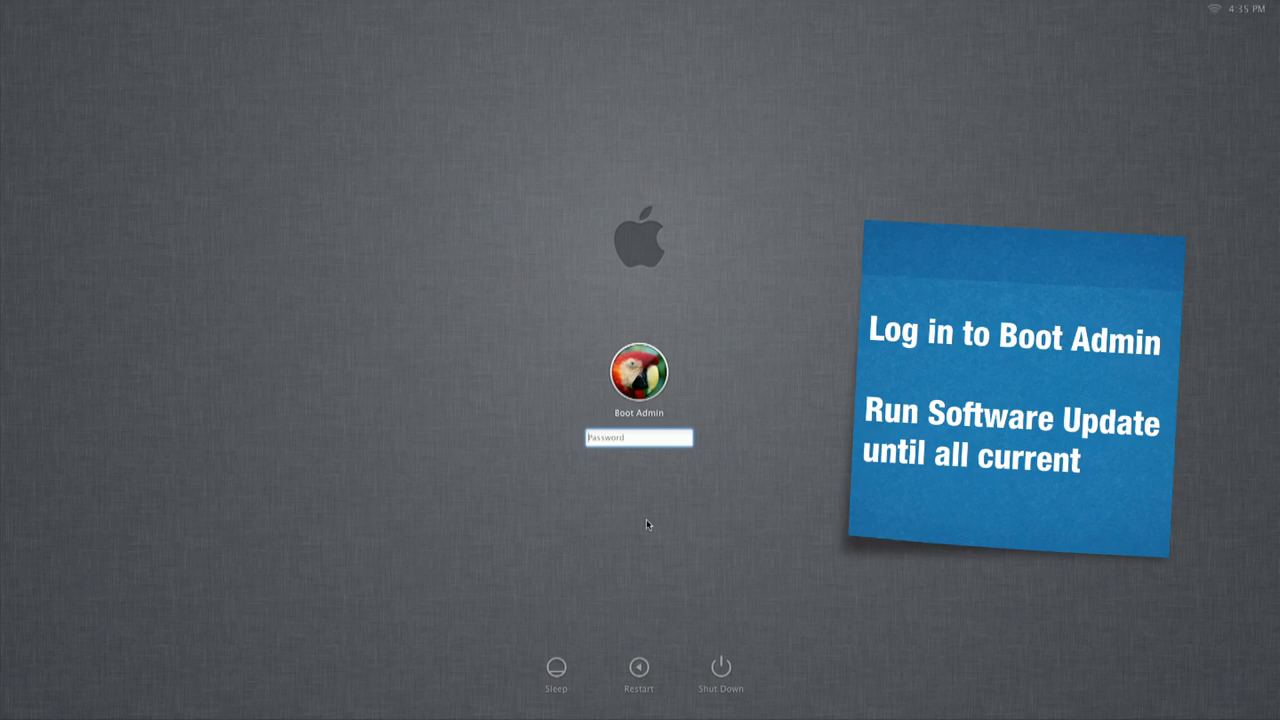
# Step: Log in as Boot Admin and install the 5 available software updates, then restart
pyautogui.write('••••')
pyautogui.press('Return')
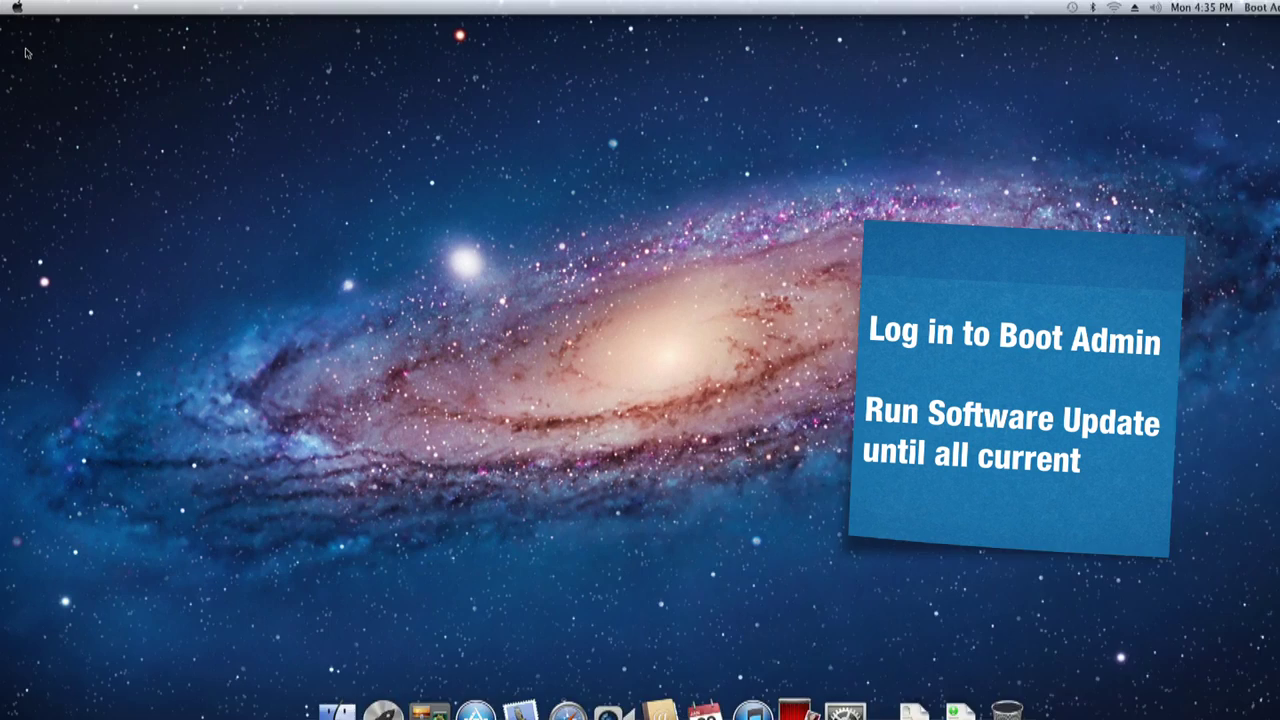
pyautogui.click(17, 8)
pyautogui.click(74, 46)
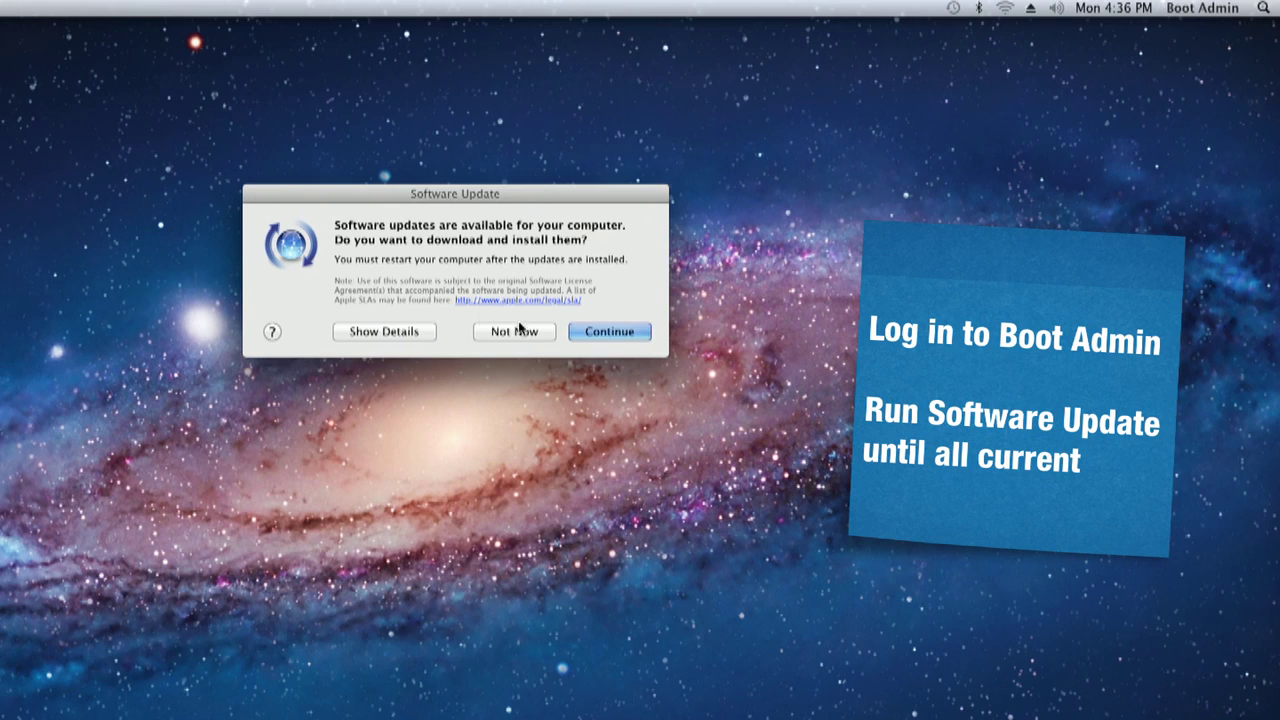
pyautogui.click(360, 331)
pyautogui.click(613, 607)
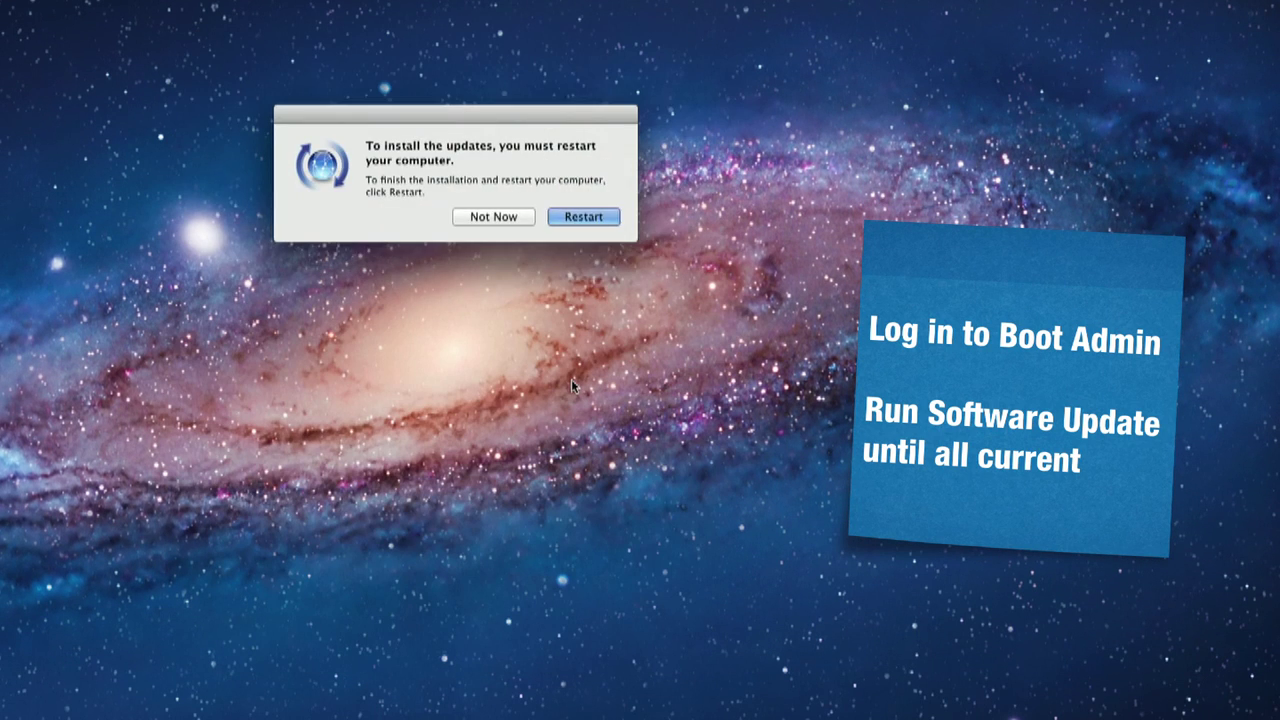
pyautogui.press('Return')
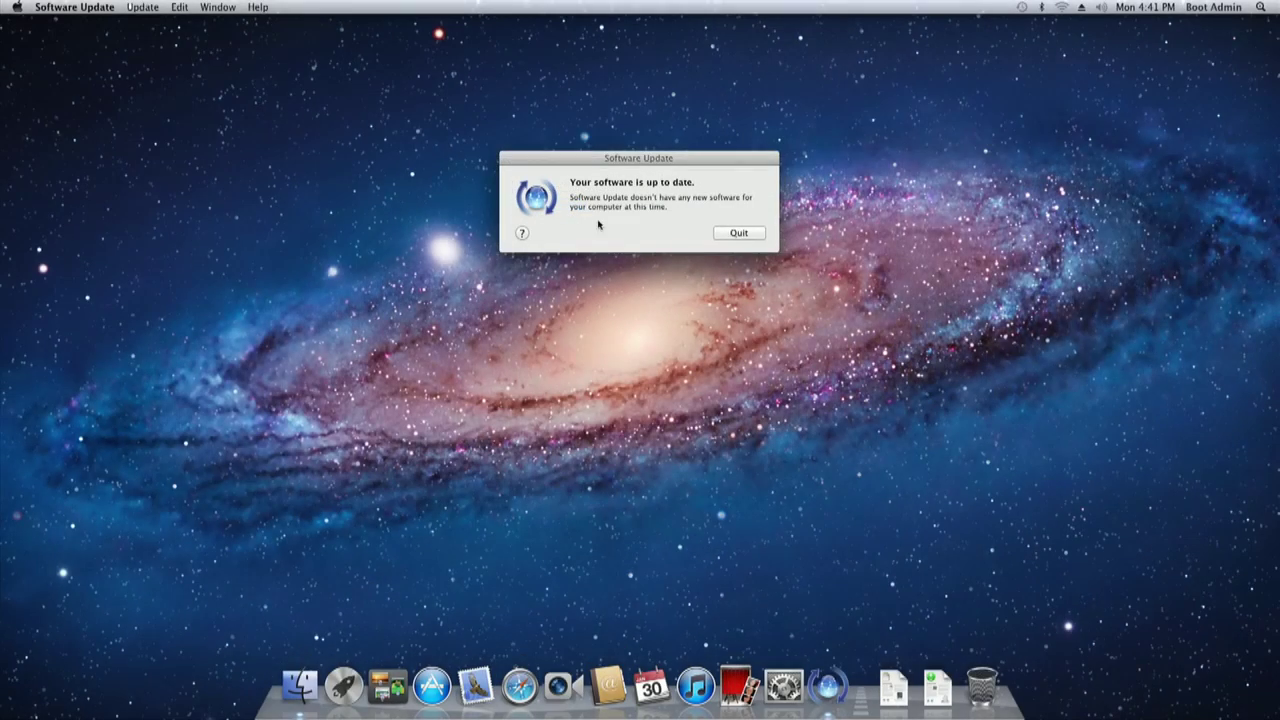
# Step: Close Software Update and unlock Users & Groups in System Preferences with the admin password
pyautogui.click(738, 233)
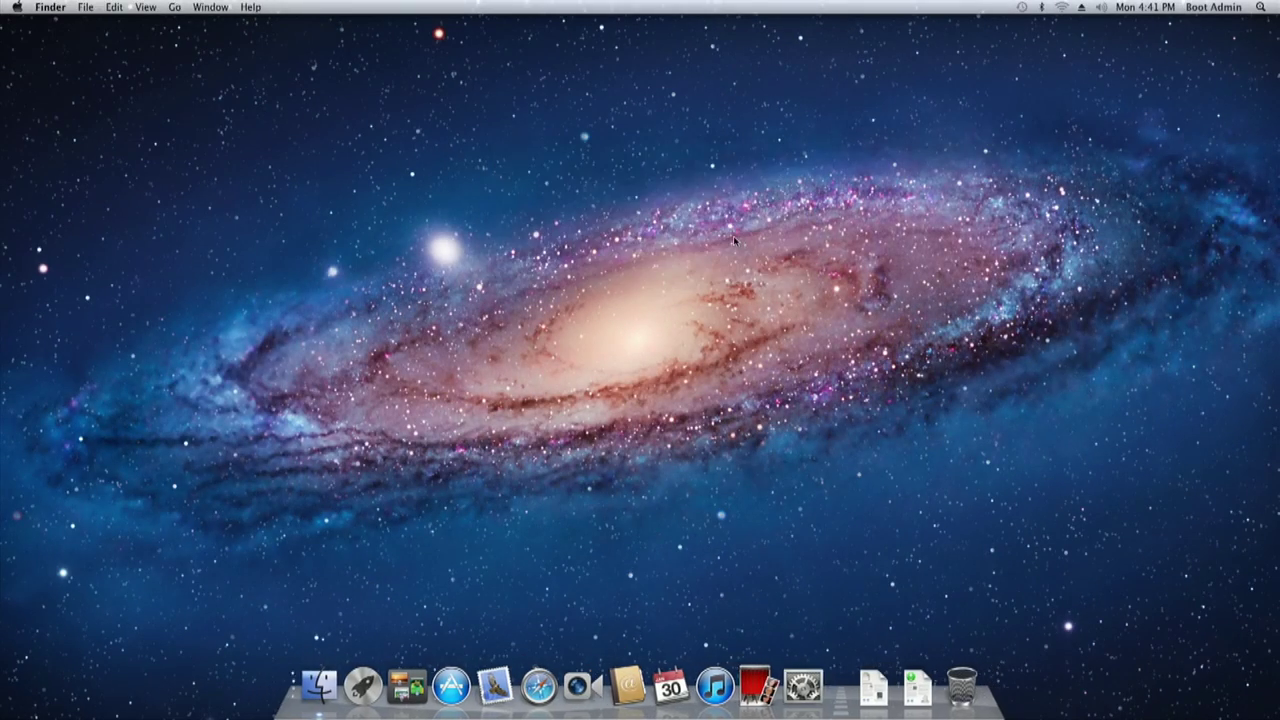
pyautogui.click(17, 7)
pyautogui.click(62, 76)
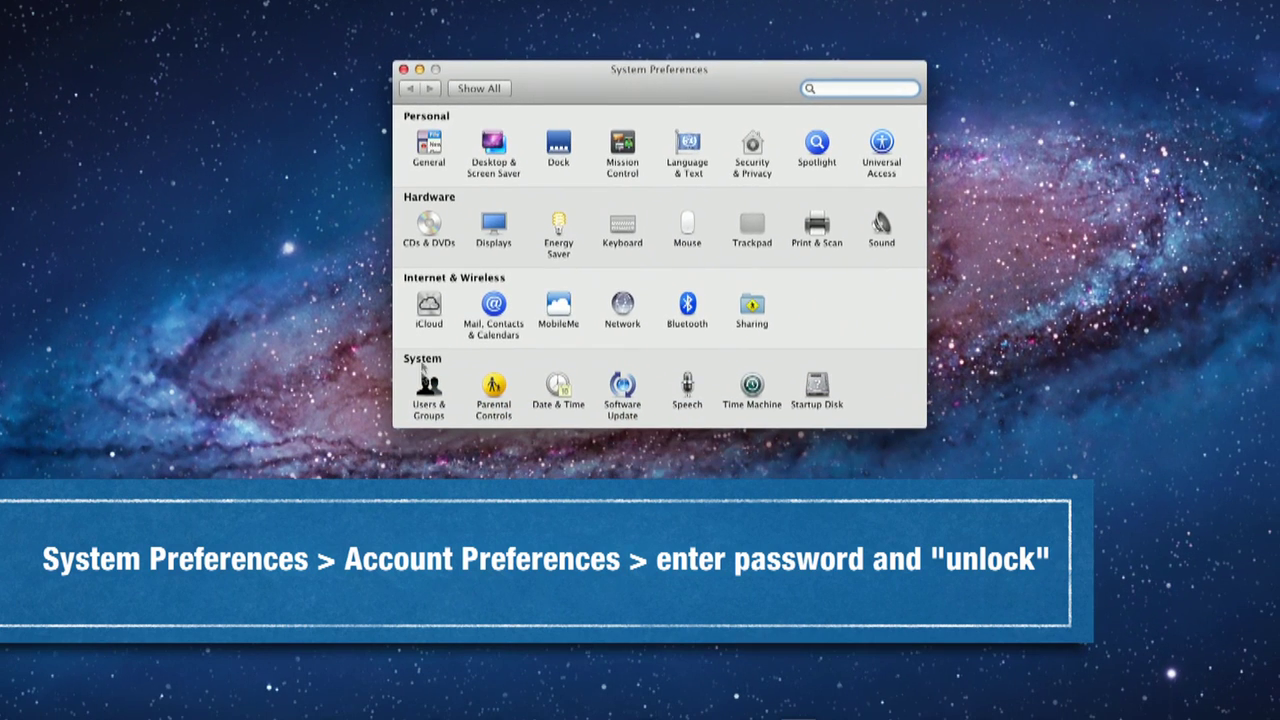
pyautogui.click(515, 455)
pyautogui.click(415, 440)
pyautogui.write('********')
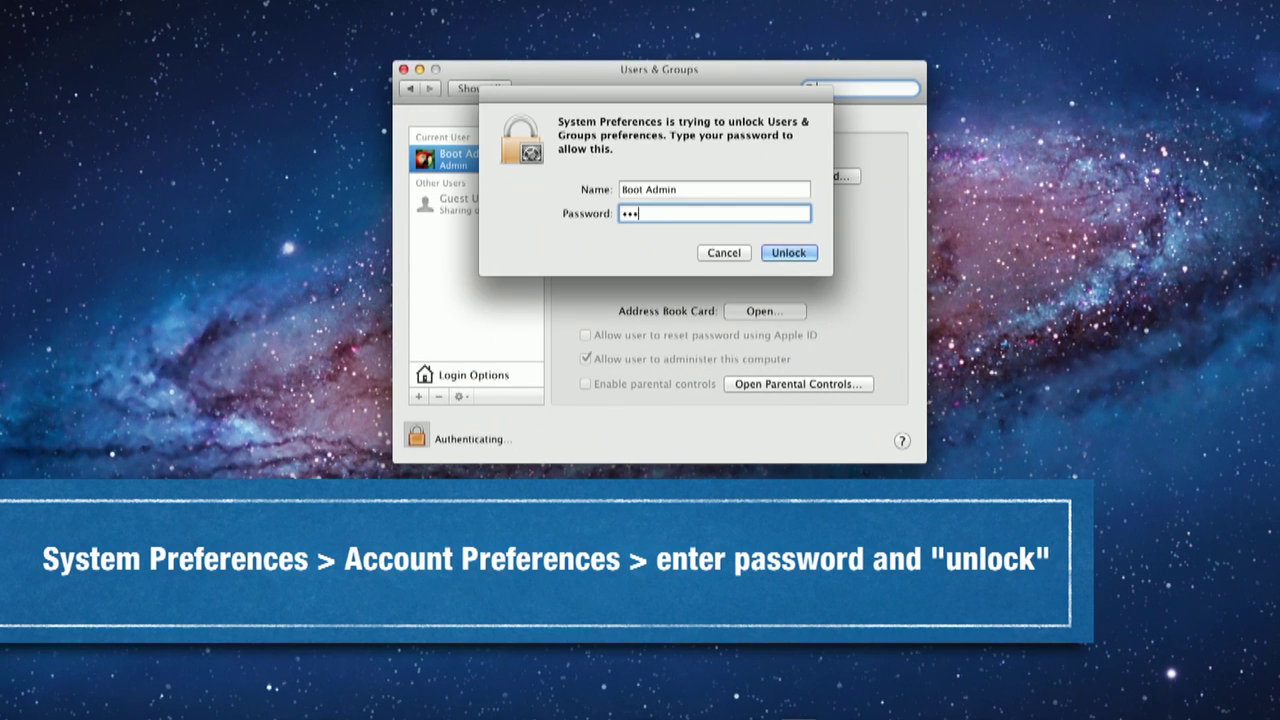
pyautogui.click(795, 256)
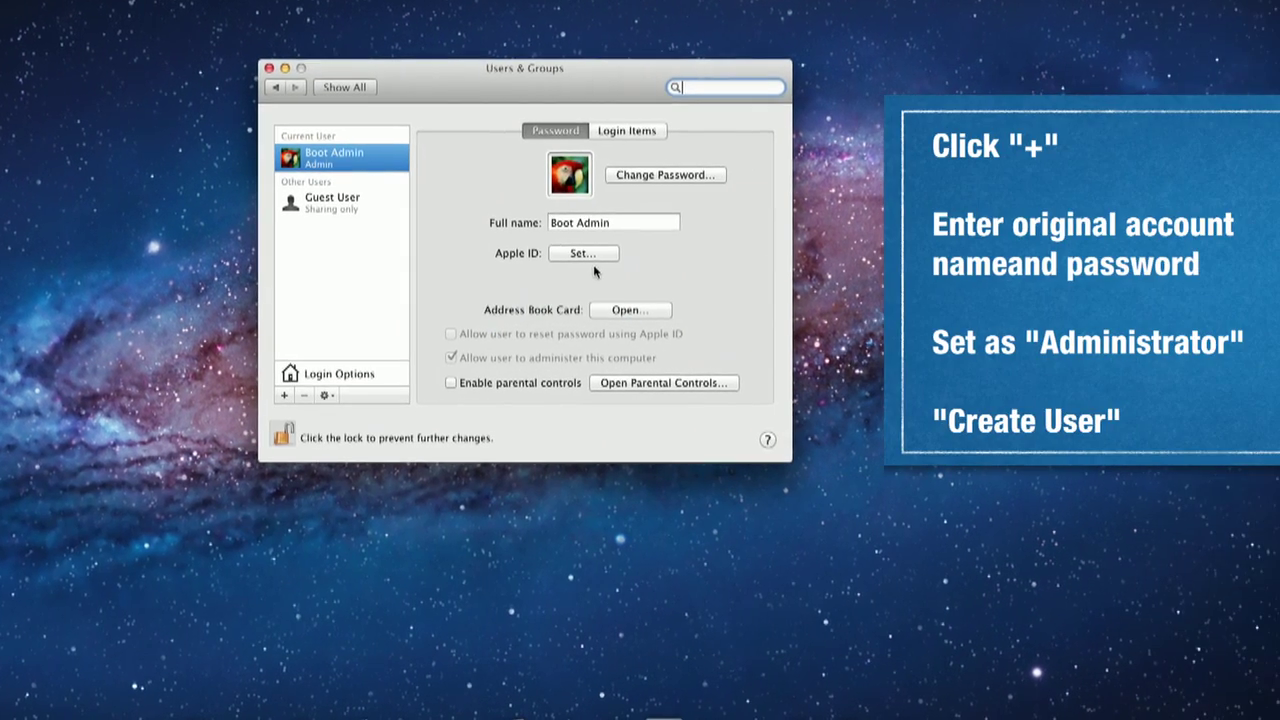
# Step: Create an Administrator account named 'OWC User' with a verified password
pyautogui.click(284, 397)
pyautogui.write('OW')
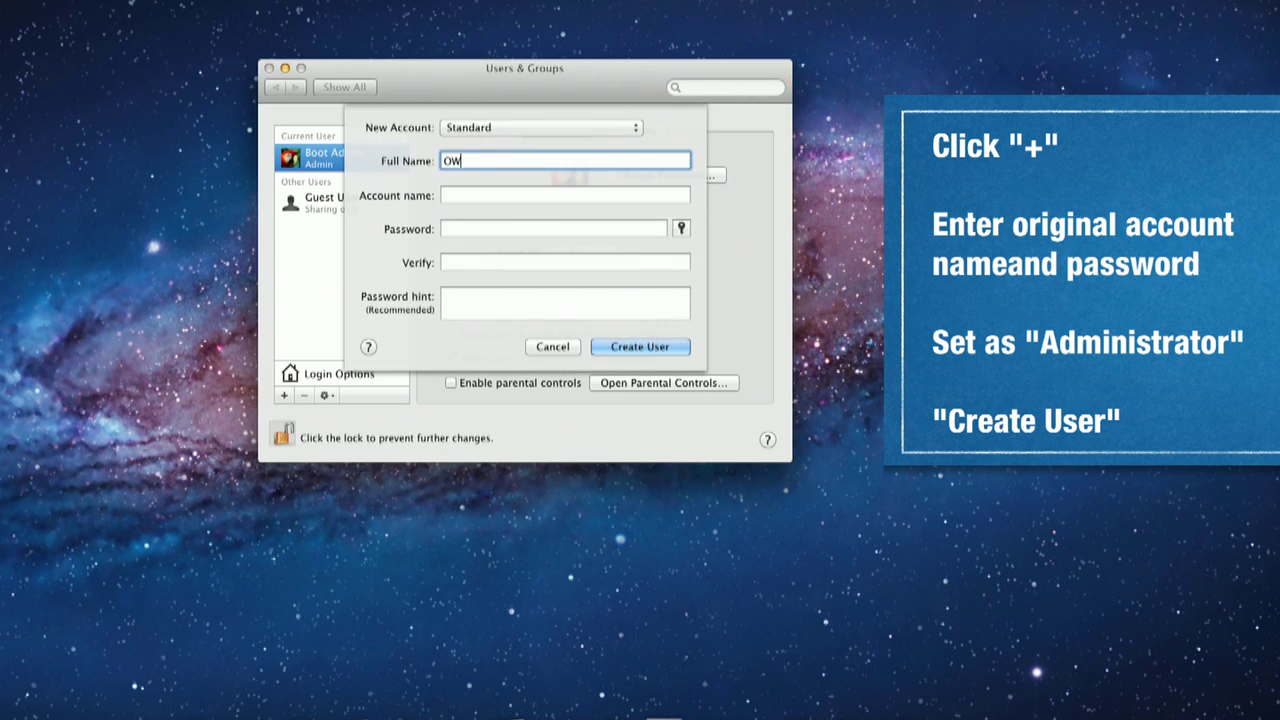
pyautogui.write('C User')
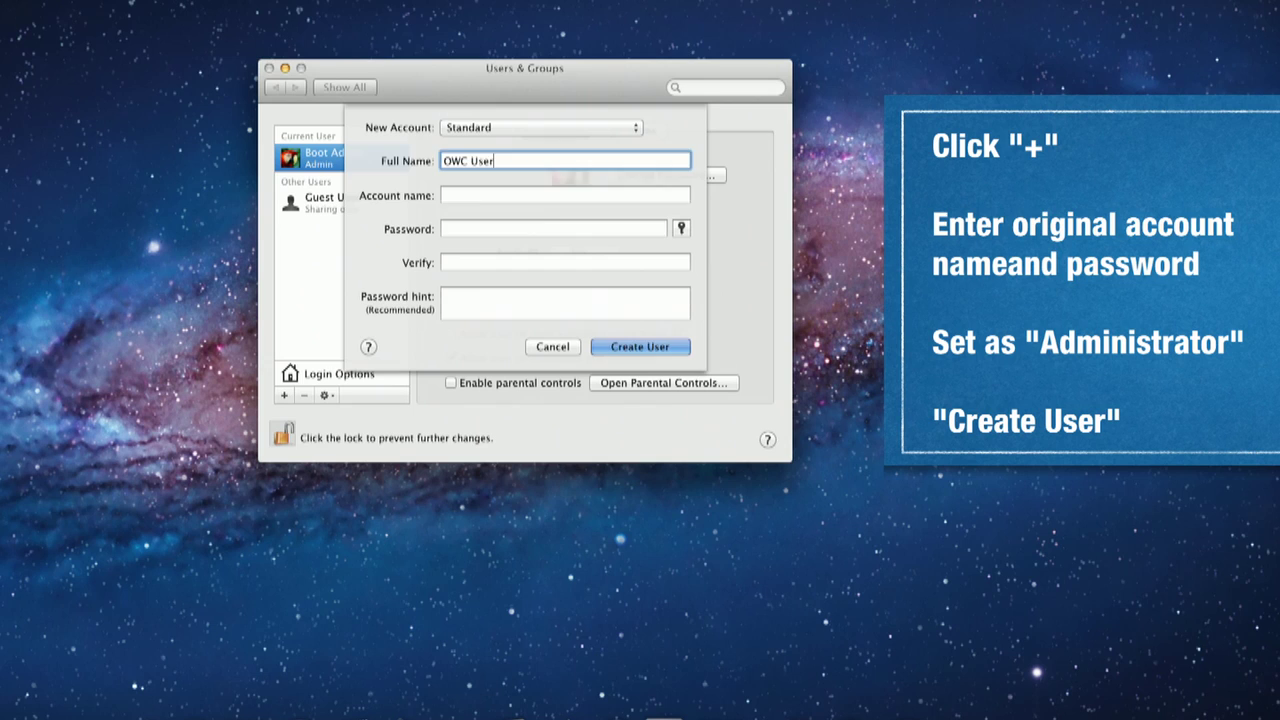
pyautogui.press('Tab')
pyautogui.press('Tab')
pyautogui.write('password')
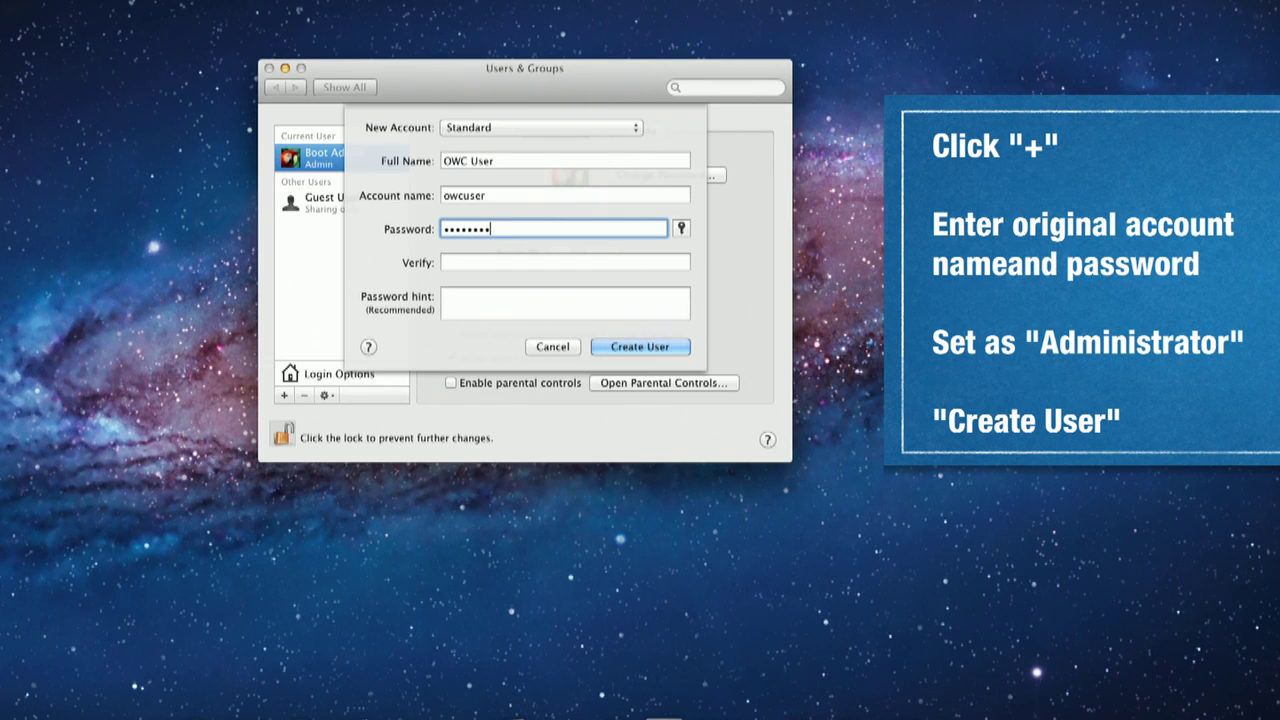
pyautogui.press('Tab')
pyautogui.write('passw')
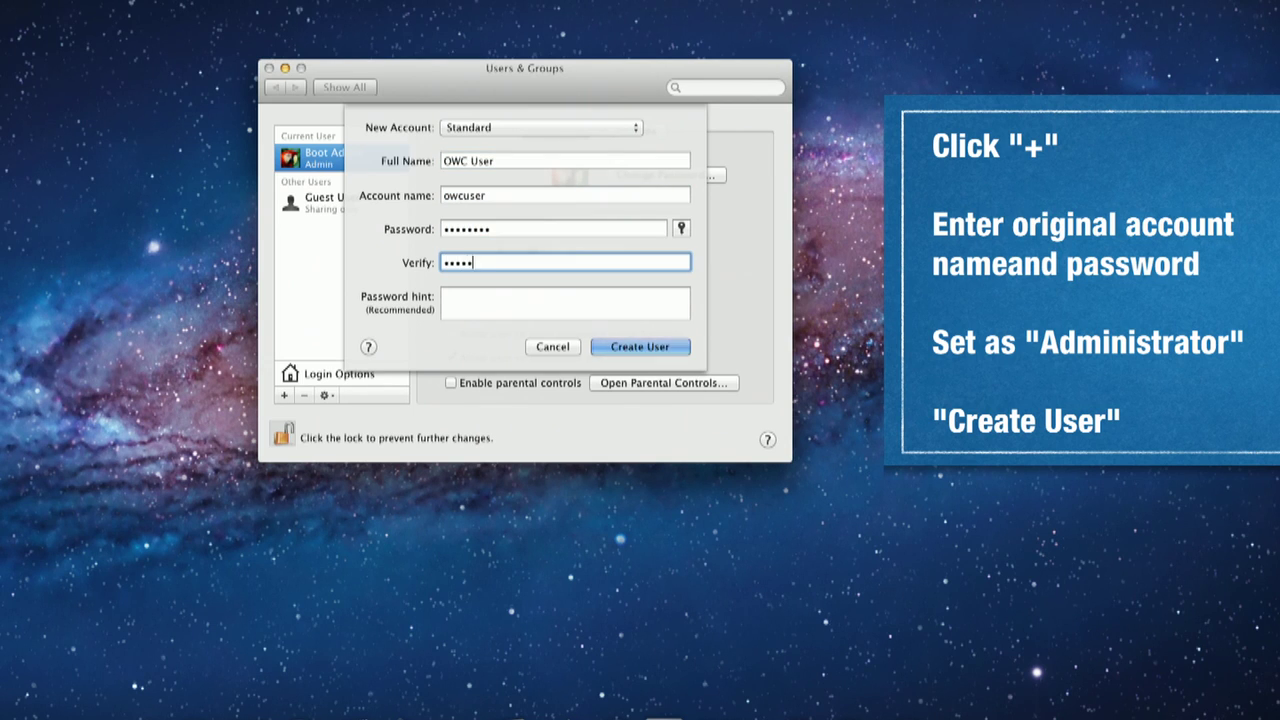
pyautogui.write('ord')
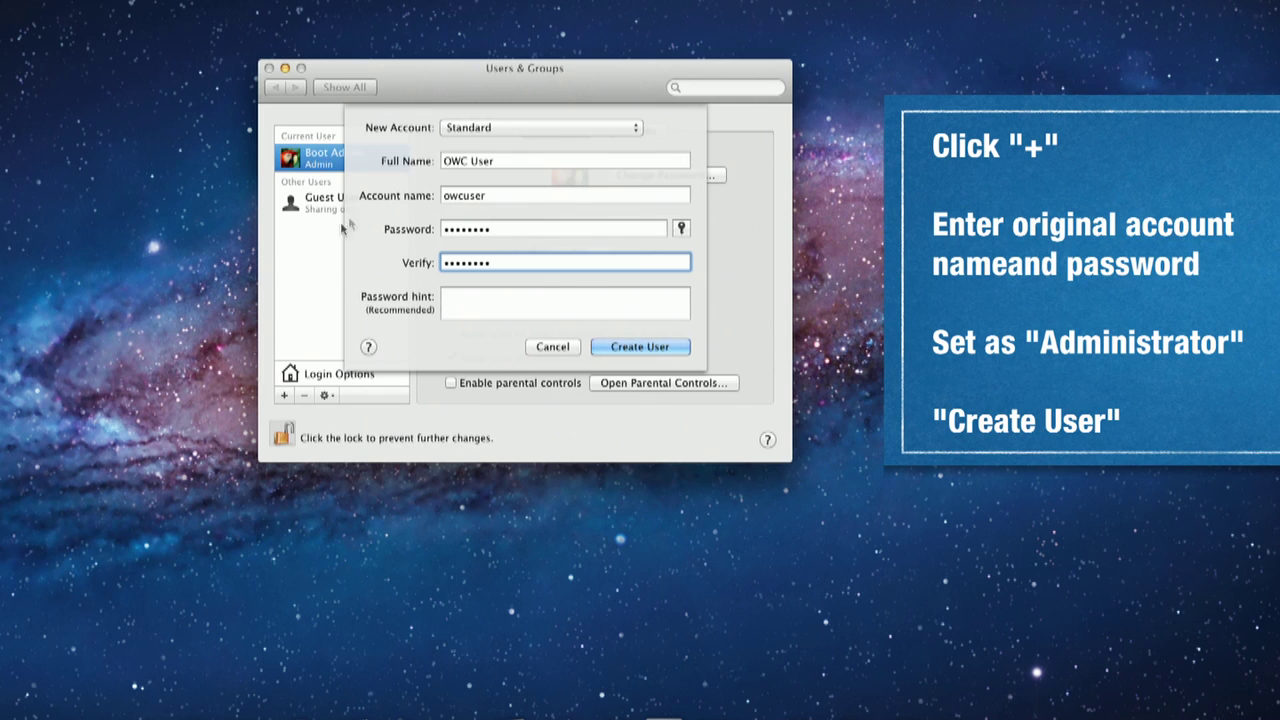
pyautogui.click(540, 127)
pyautogui.click(480, 115)
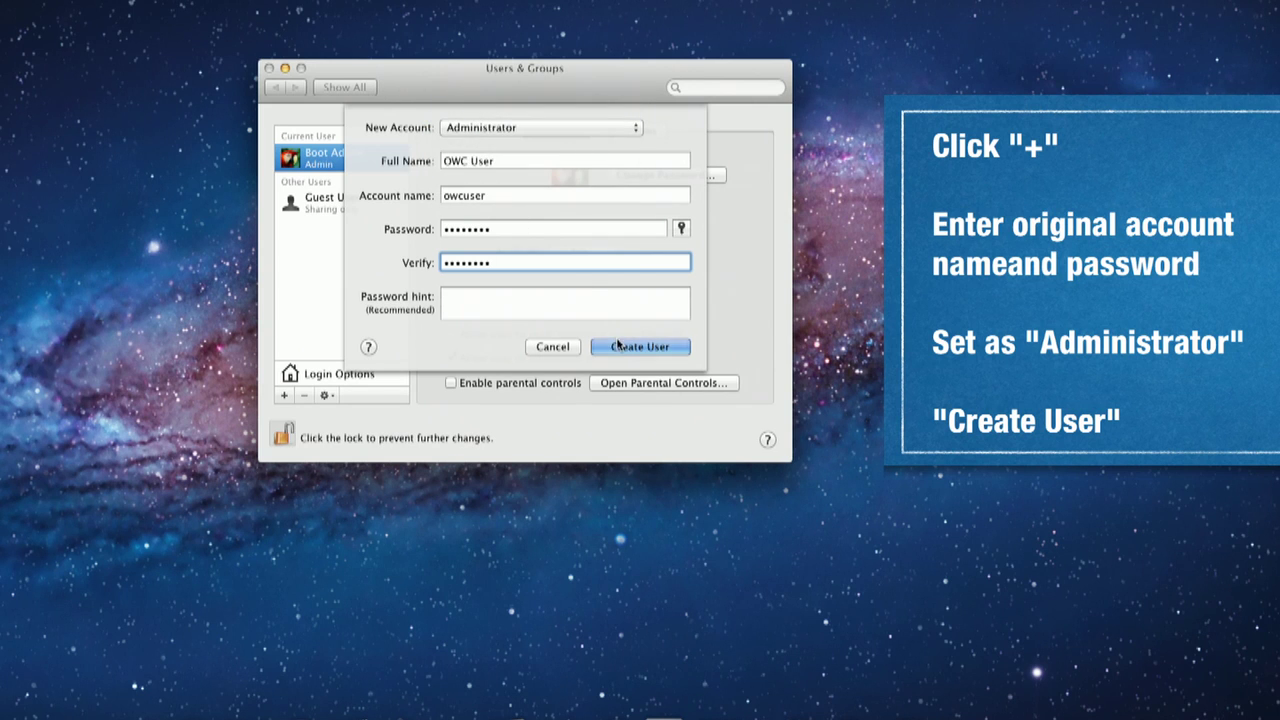
pyautogui.click(617, 346)
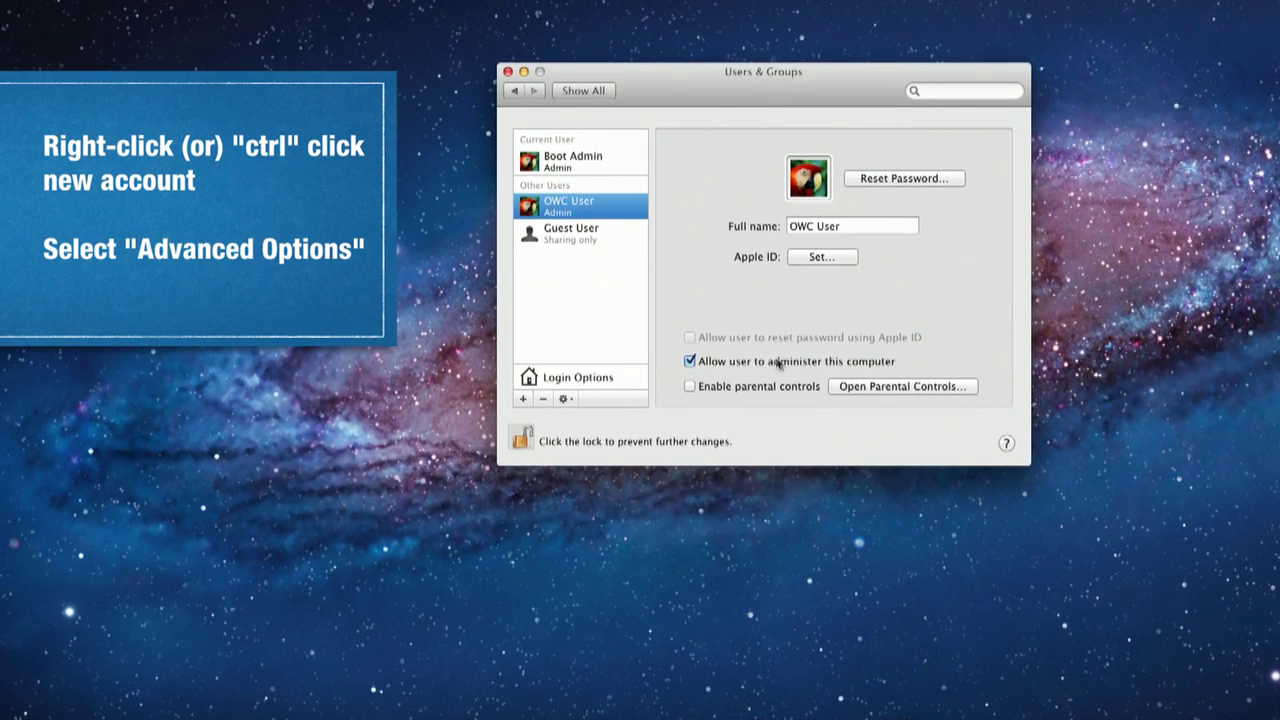
# Step: Set OWC User's home directory to Macintosh HD > Users > owcuser in Advanced Options
pyautogui.rightClick(604, 214)
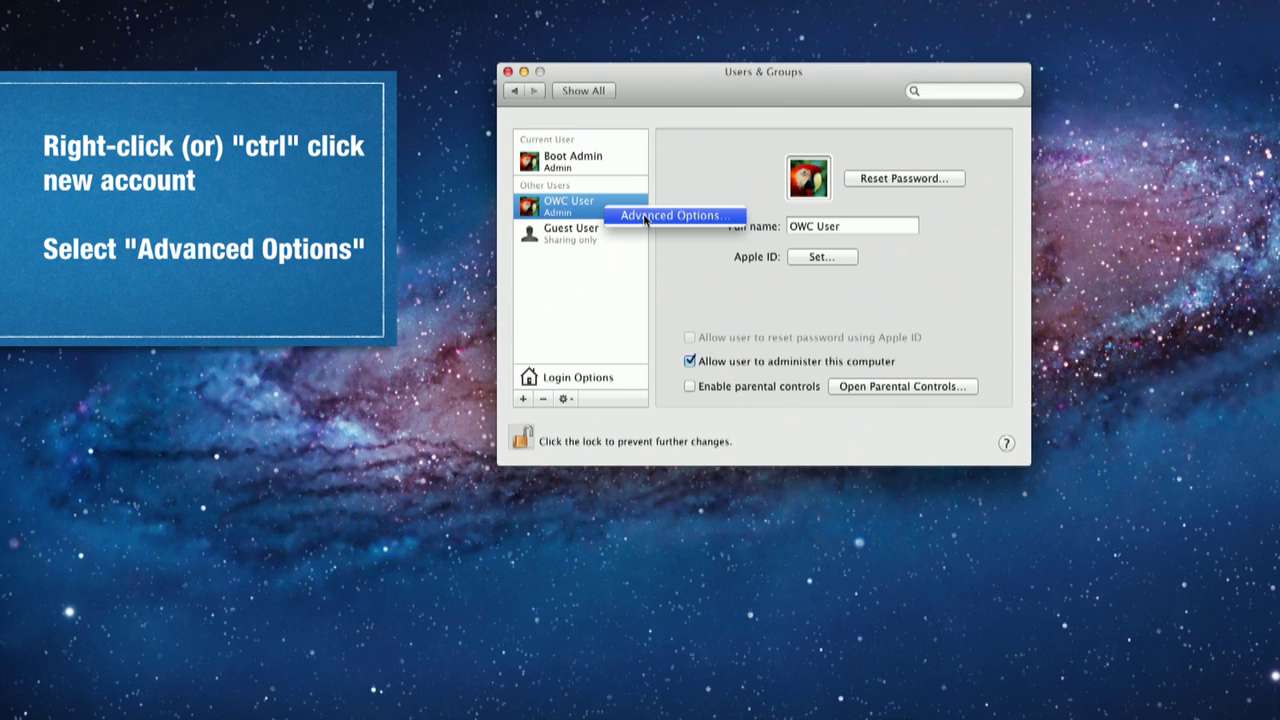
pyautogui.click(645, 216)
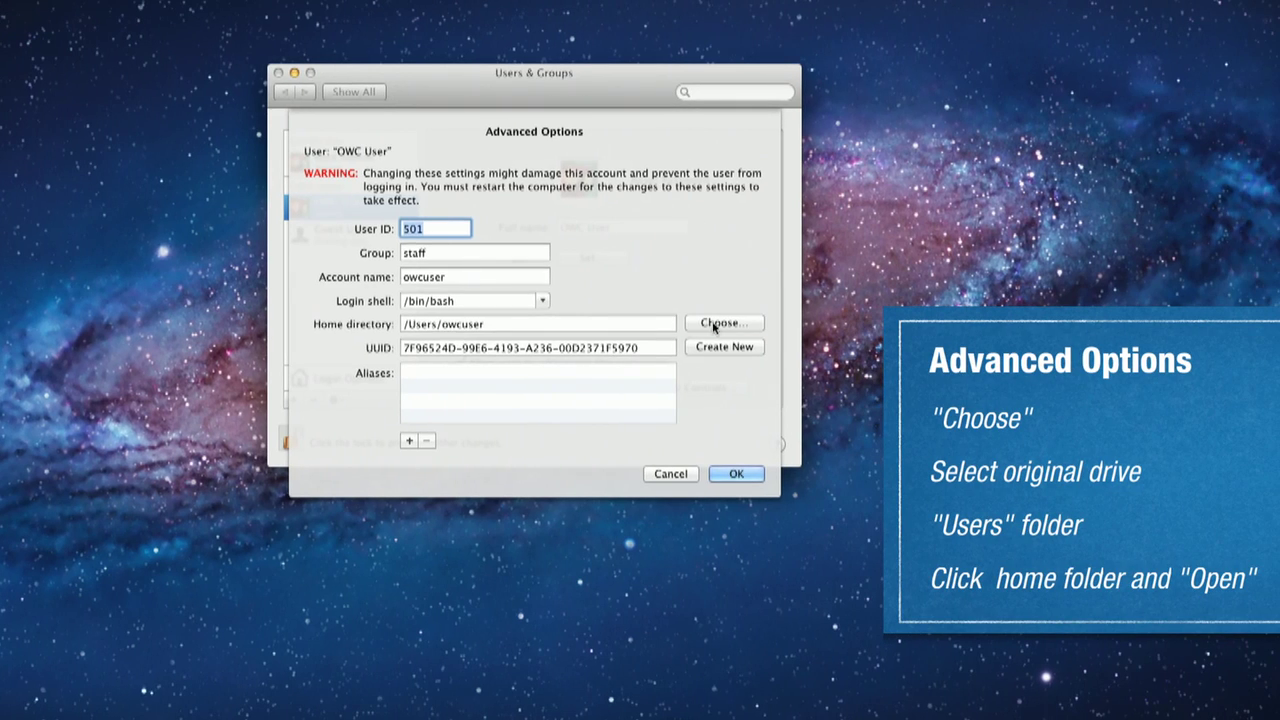
pyautogui.click(953, 321)
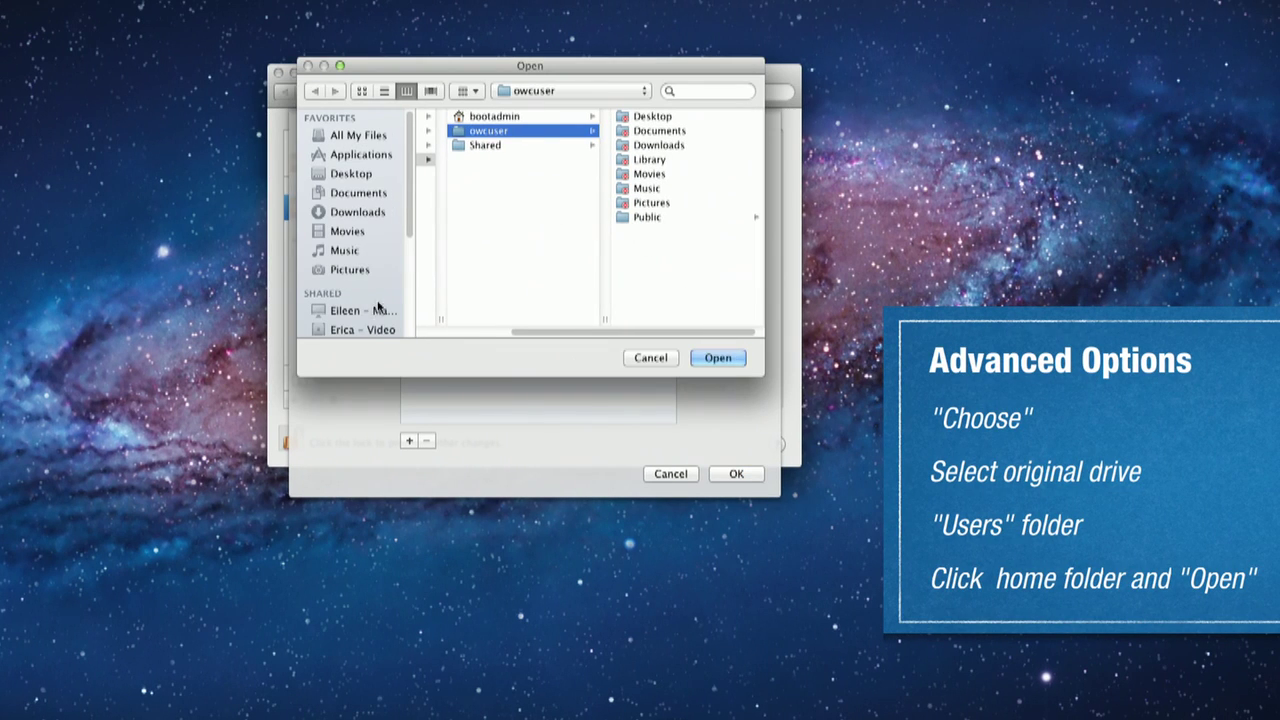
pyautogui.scroll(-5, 402, 312)
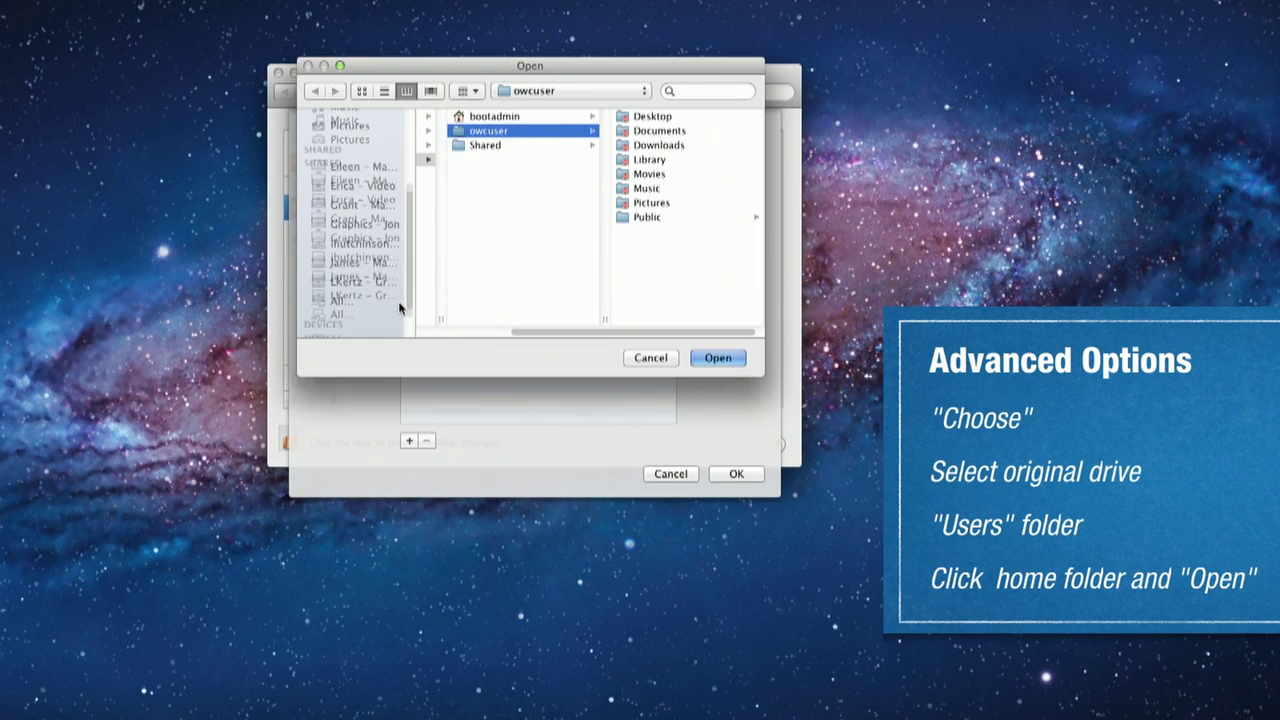
pyautogui.scroll(-3, 400, 308)
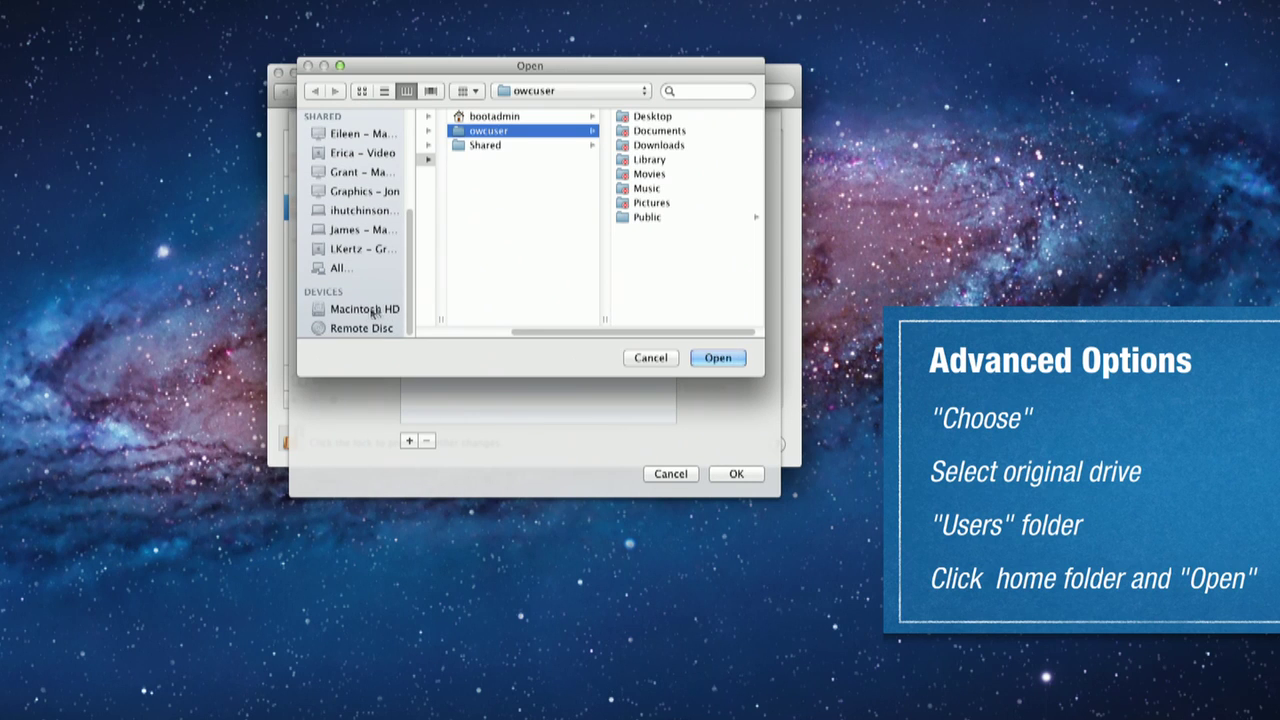
pyautogui.click(319, 310)
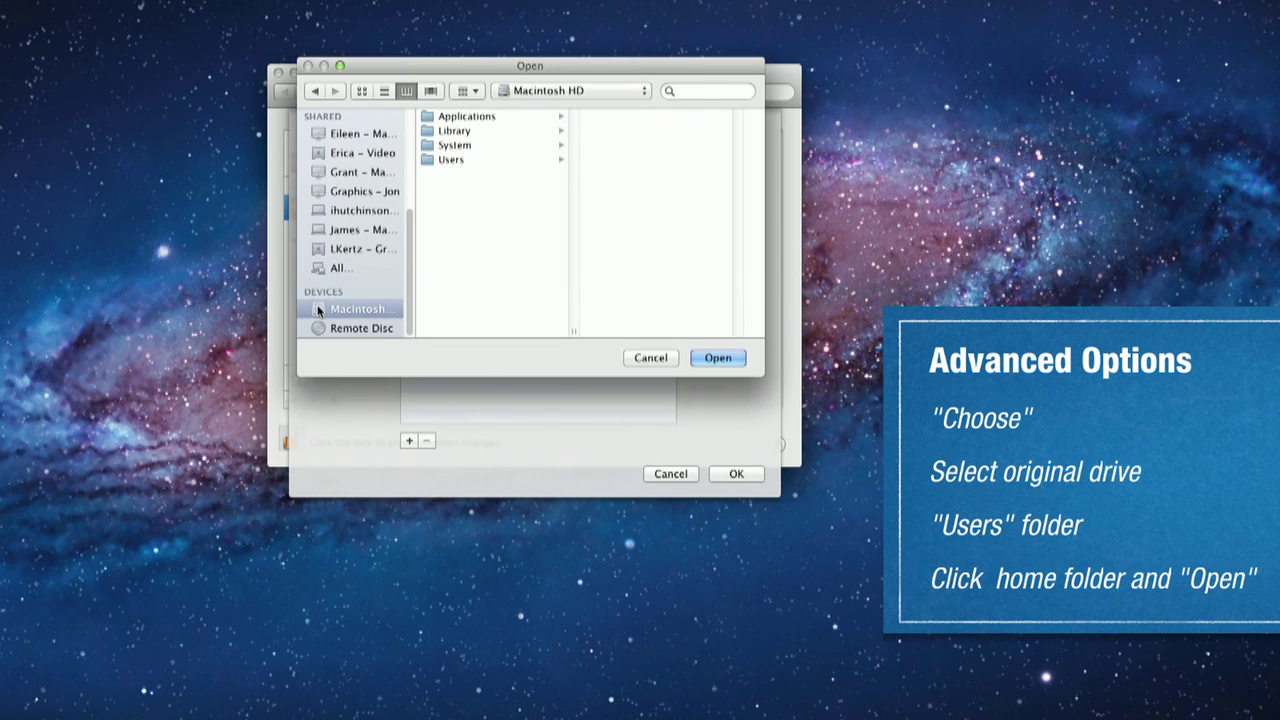
pyautogui.click(455, 162)
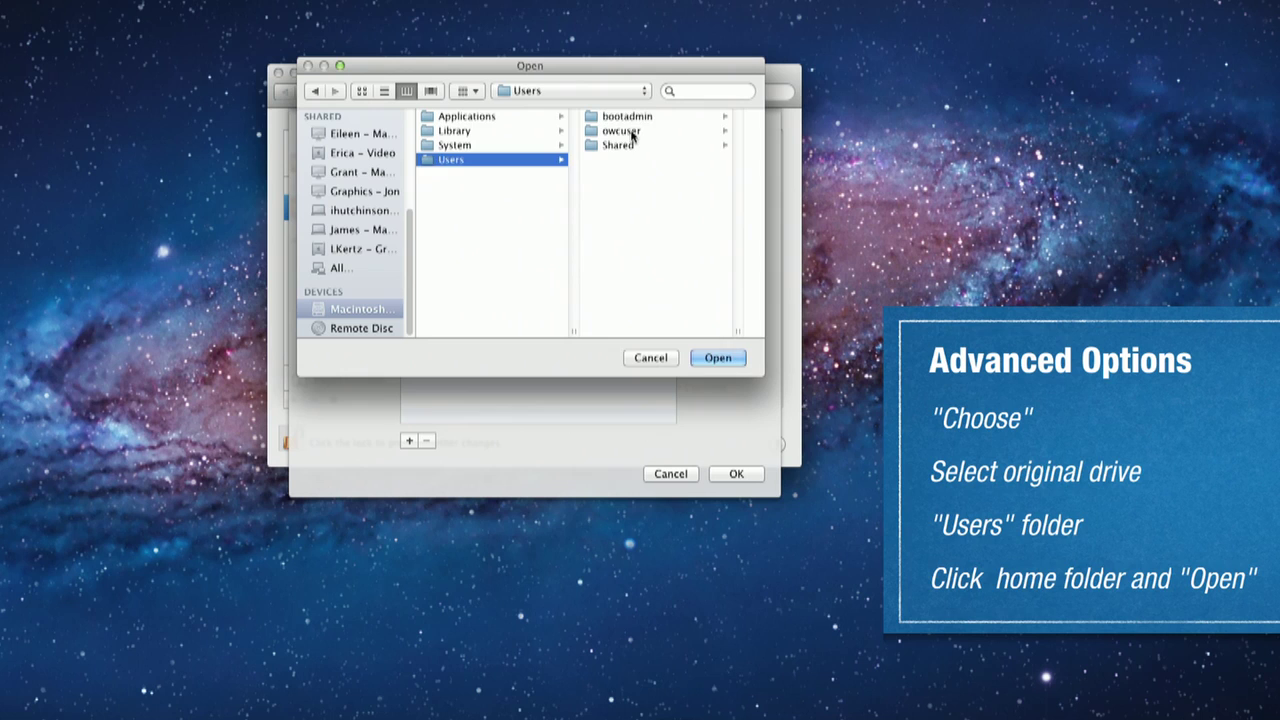
pyautogui.click(621, 131)
pyautogui.click(716, 359)
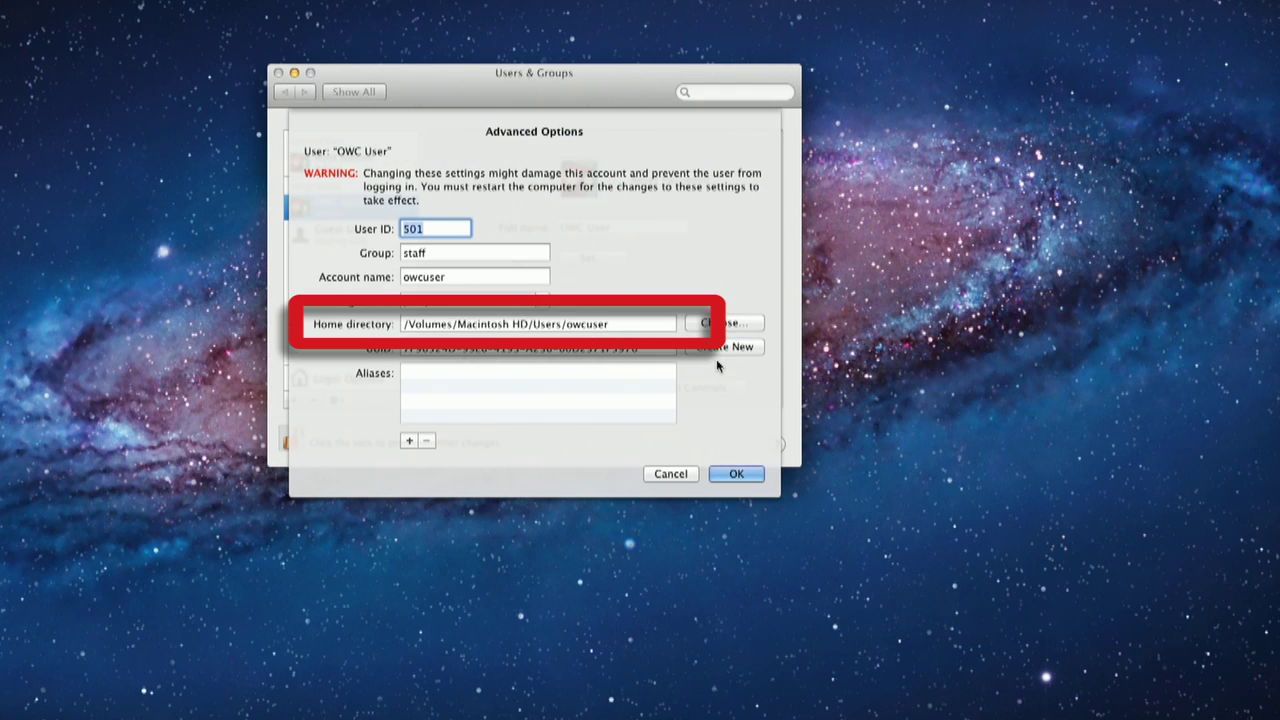
pyautogui.click(729, 477)
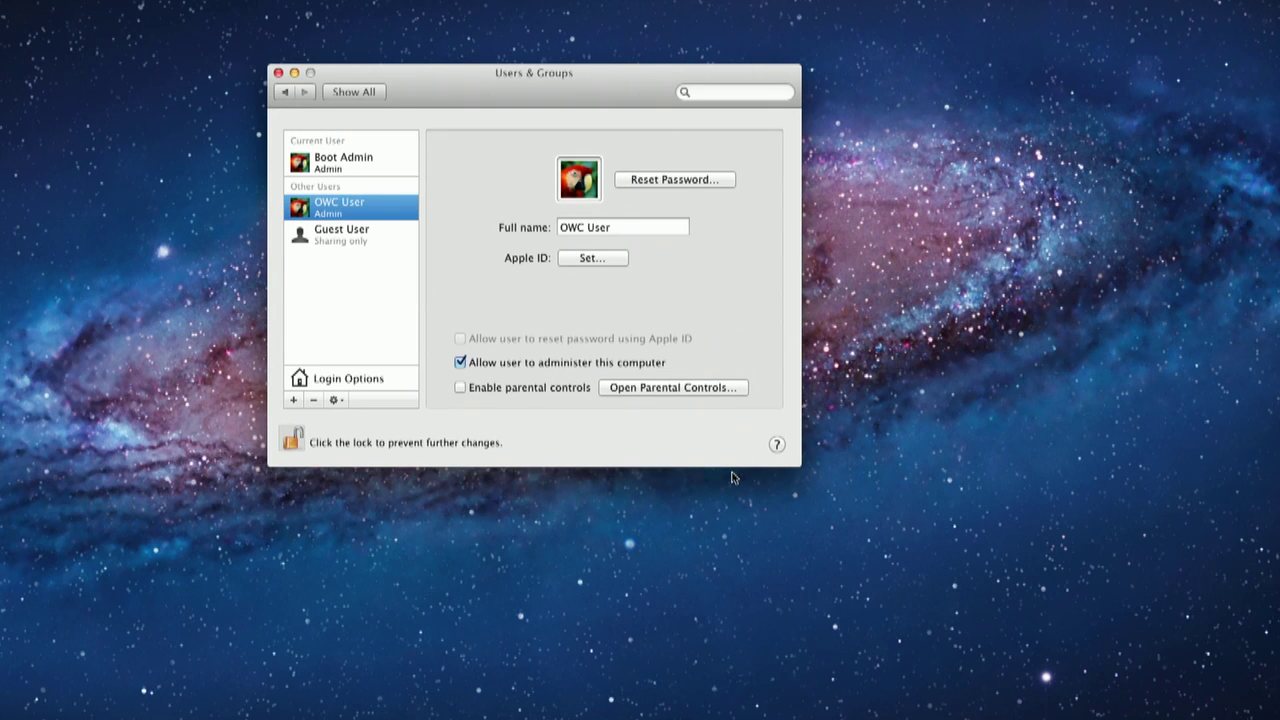
# Step: Set Automatic login to Off in Login Options
pyautogui.click(396, 379)
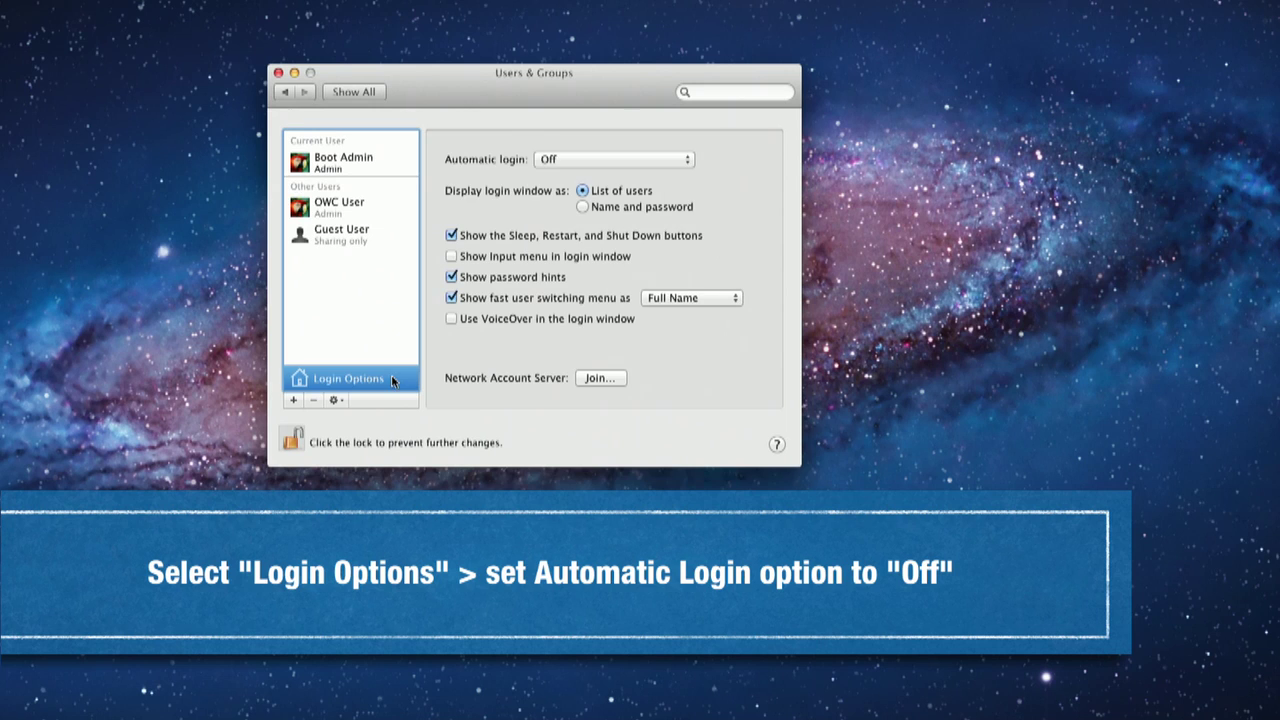
pyautogui.click(619, 160)
pyautogui.click(619, 160)
# Step: Choose Boot Drive as the startup disk and restart the Mac
pyautogui.click(343, 94)
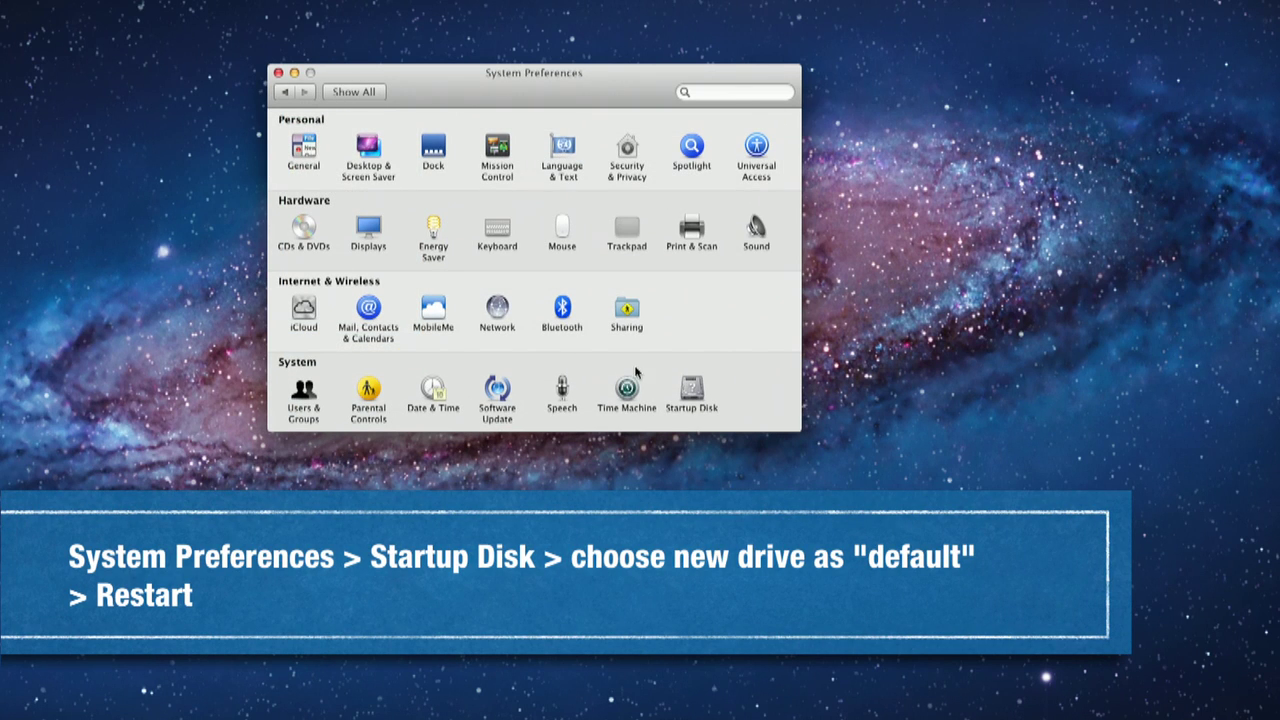
pyautogui.click(691, 390)
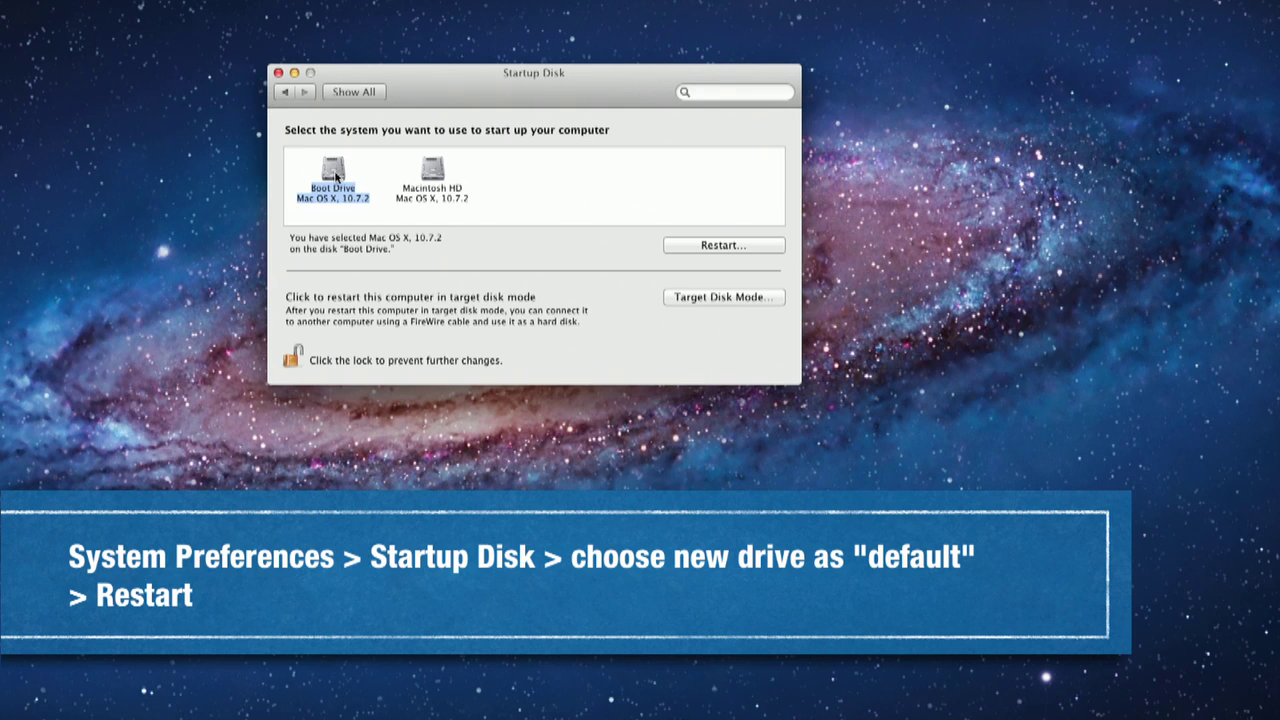
pyautogui.click(702, 246)
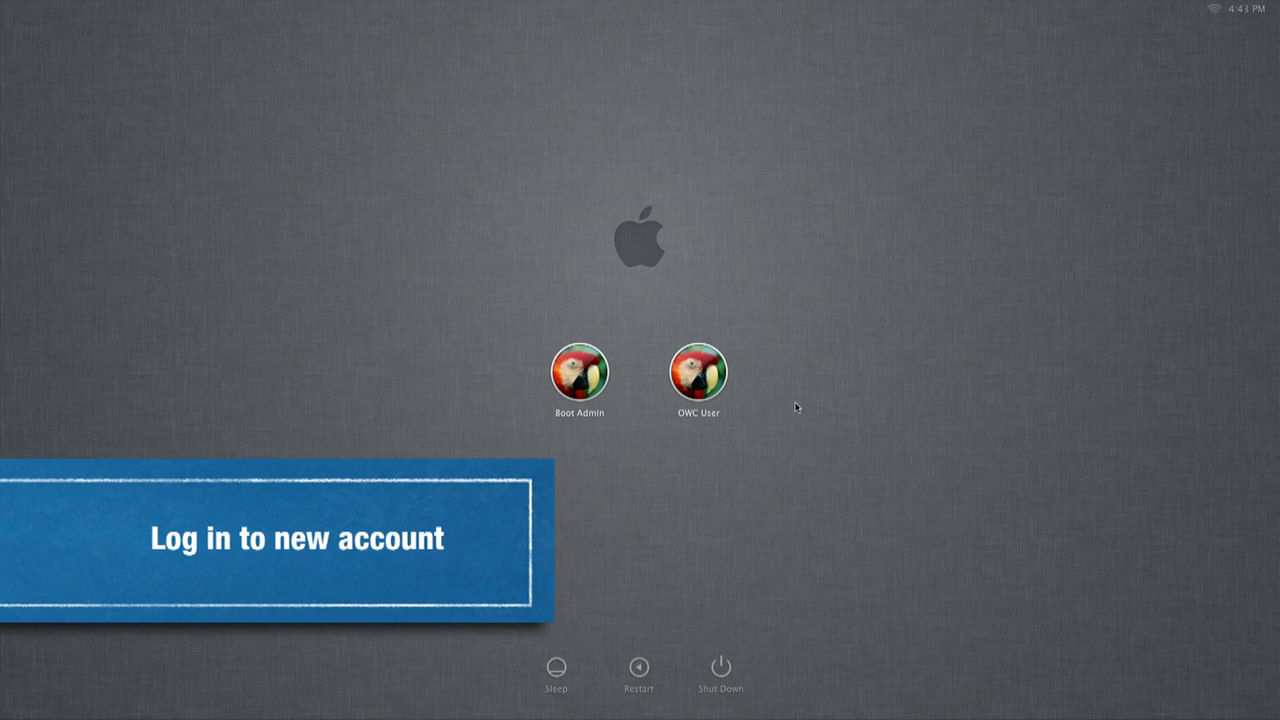
# Step: Log in to the OWC User account with its password
pyautogui.click(694, 381)
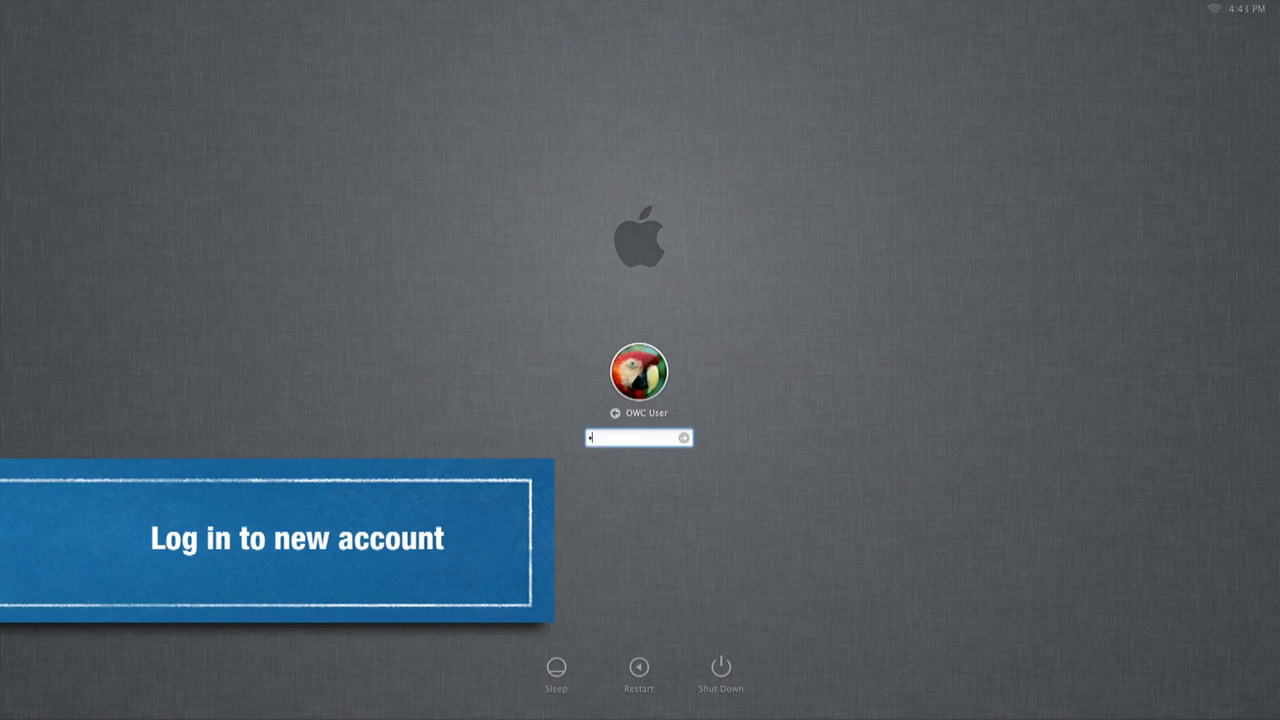
pyautogui.press('Return')
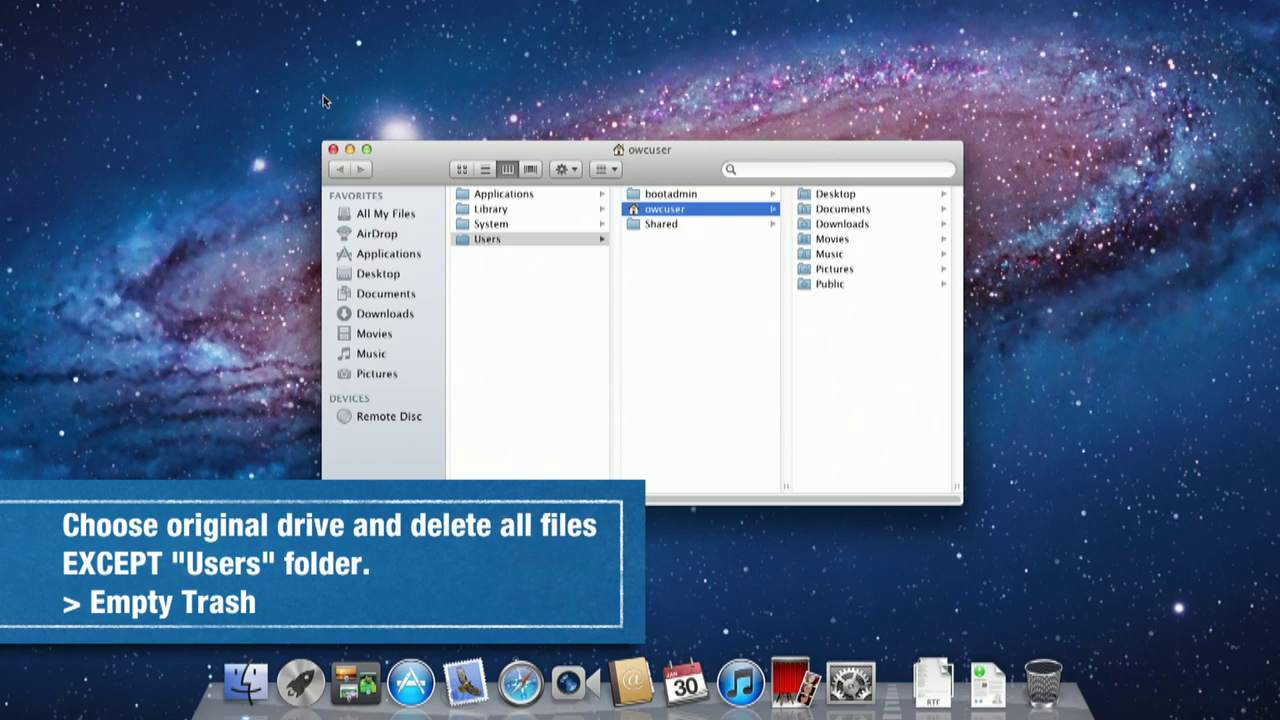
# Step: Trash Applications, Library and System from Macintosh HD, authenticating with the admin password
pyautogui.keyDown('super'); pyautogui.click(630, 152); pyautogui.keyUp('super')
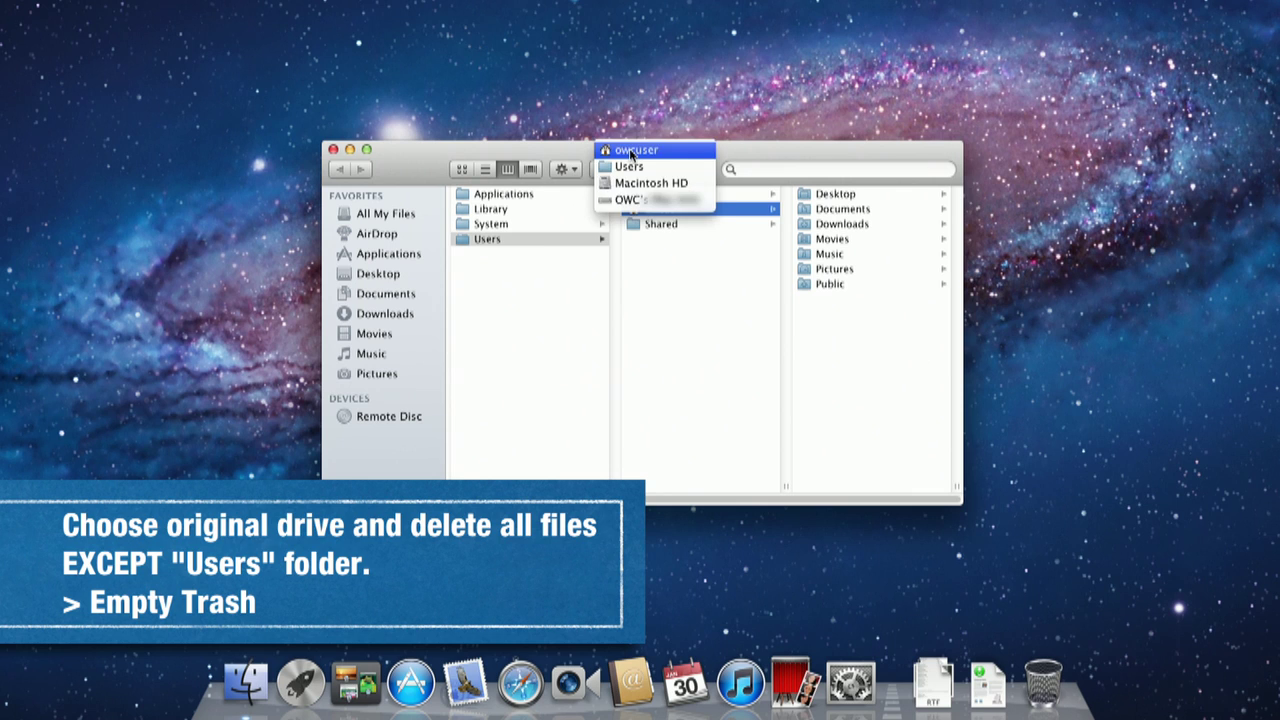
pyautogui.click(632, 204)
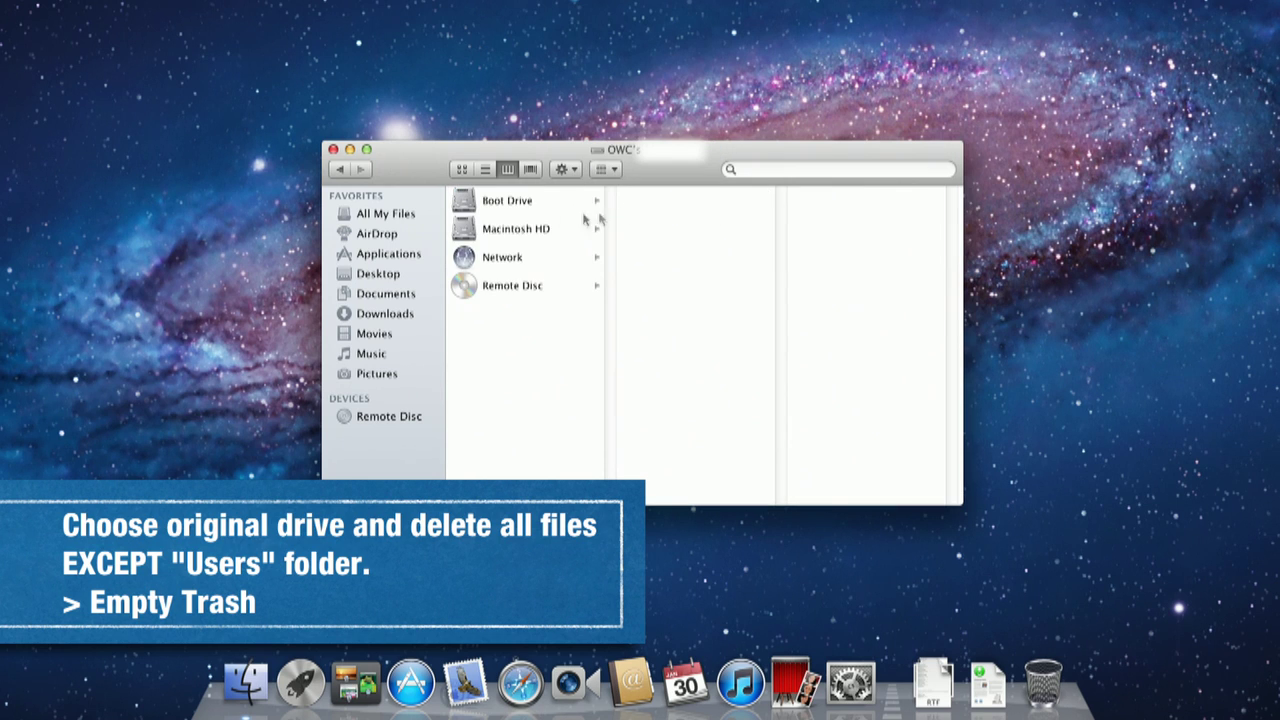
pyautogui.click(520, 233)
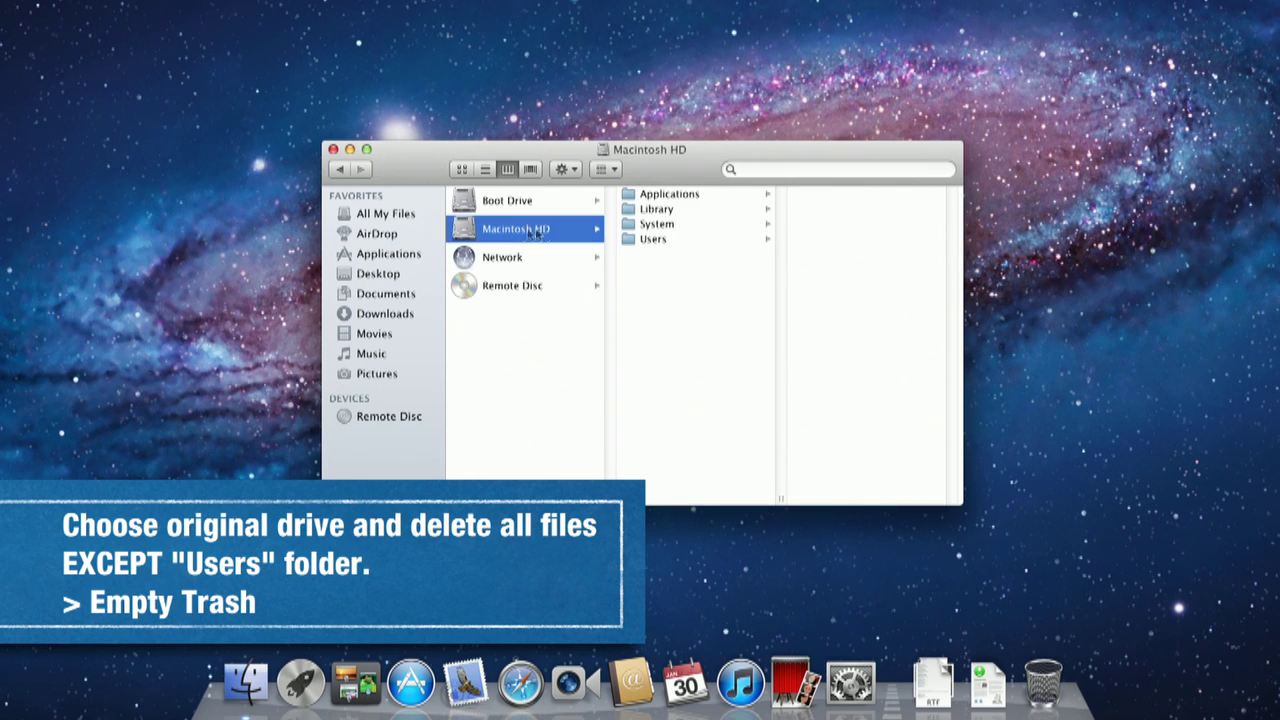
pyautogui.click(630, 225)
pyautogui.keyDown('super'); pyautogui.click(630, 209); pyautogui.keyUp('super')
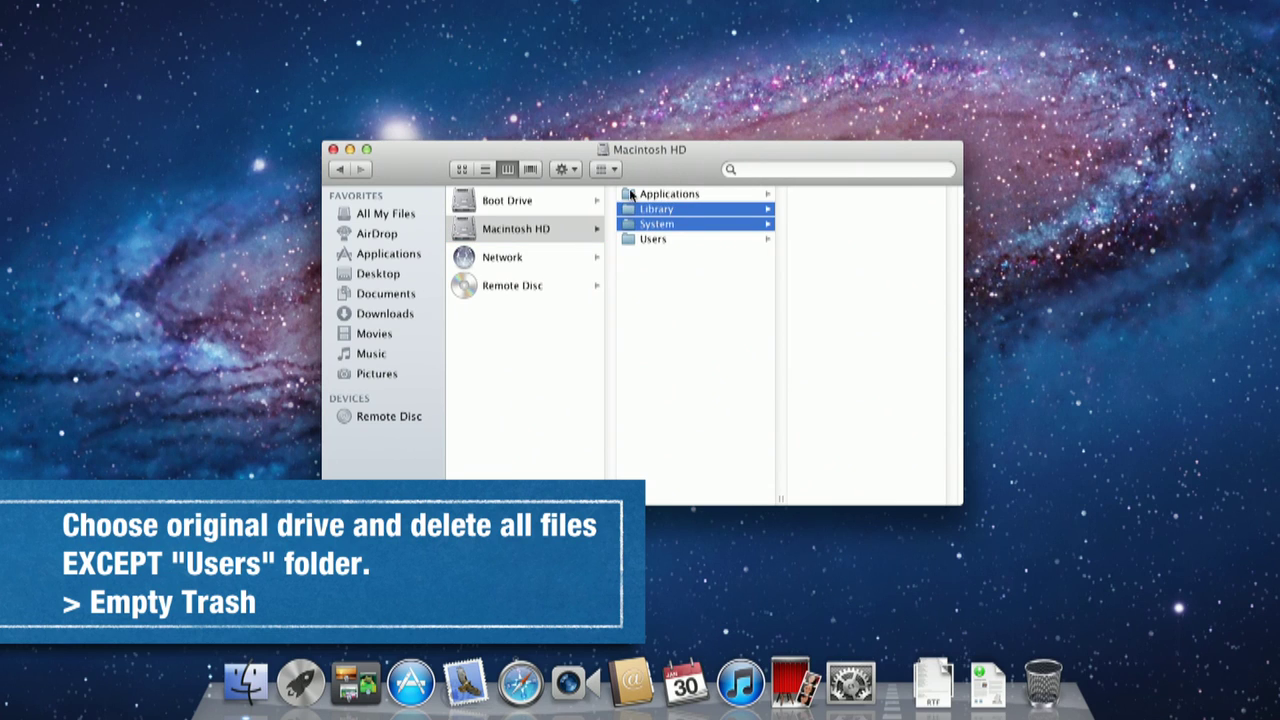
pyautogui.keyDown('super'); pyautogui.click(630, 193); pyautogui.keyUp('super')
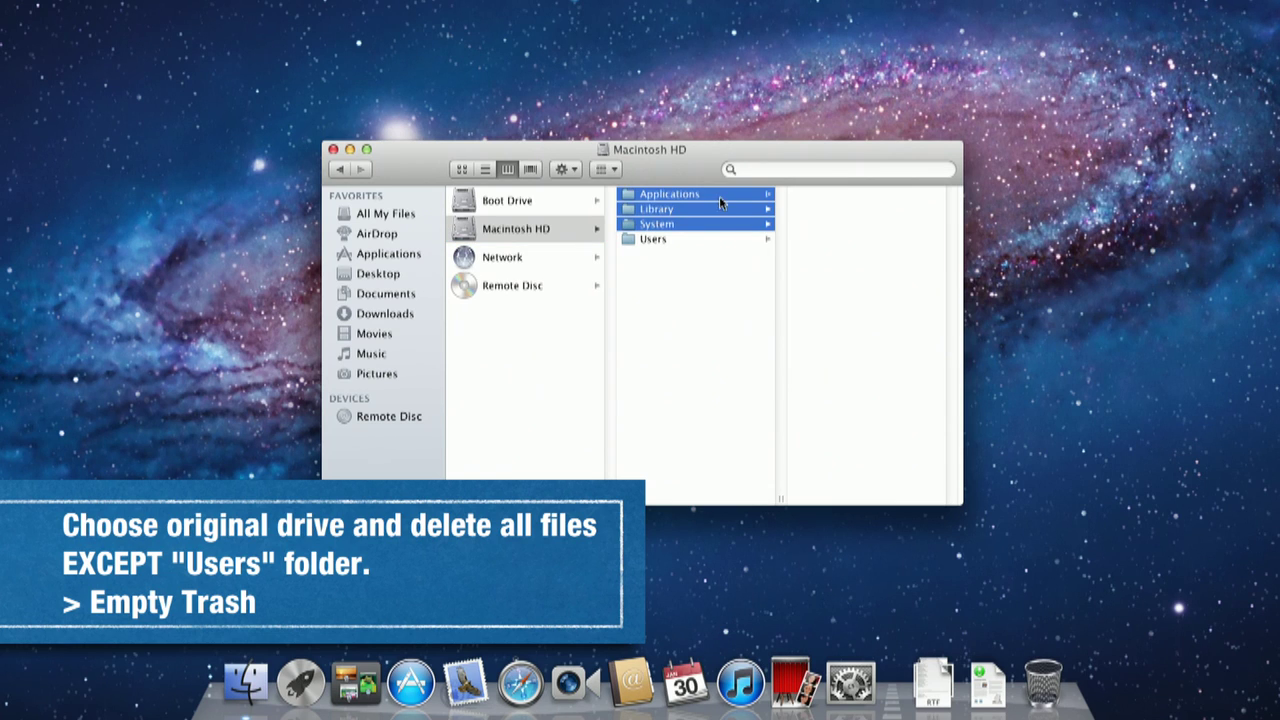
pyautogui.moveTo(719, 196); pyautogui.dragTo(1044, 680)
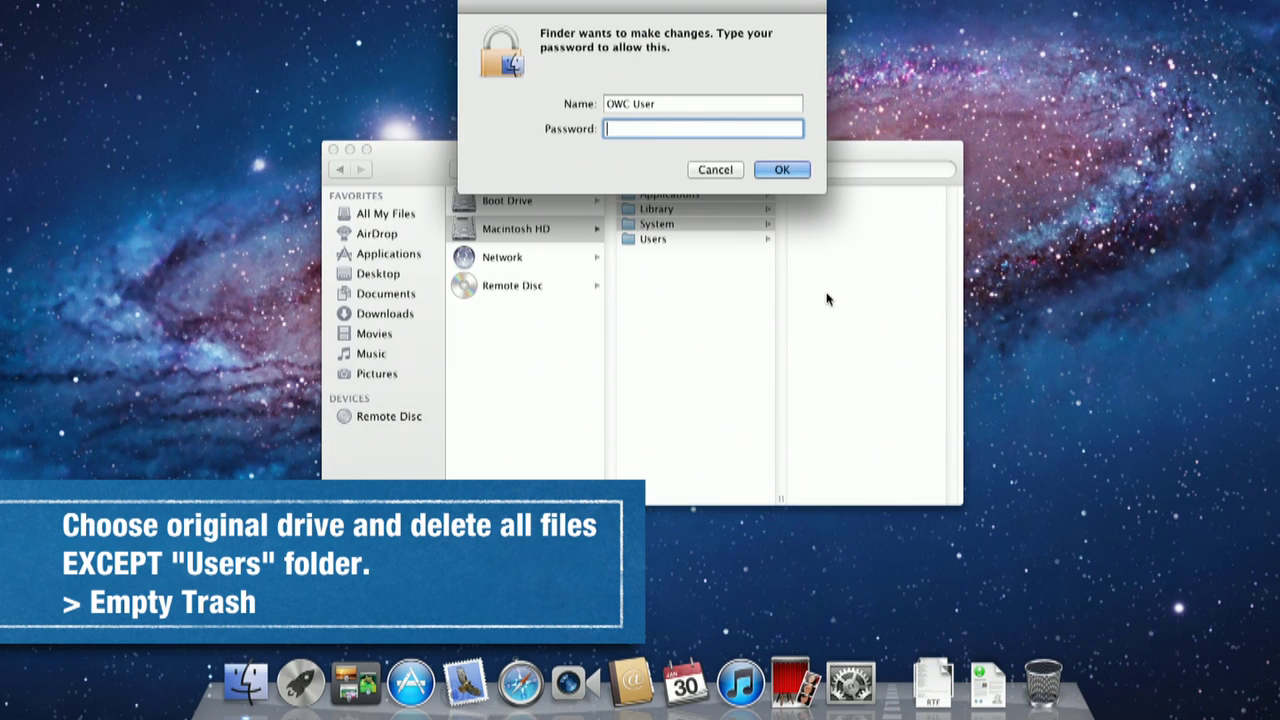
pyautogui.write('••••••••')
pyautogui.press('Return')
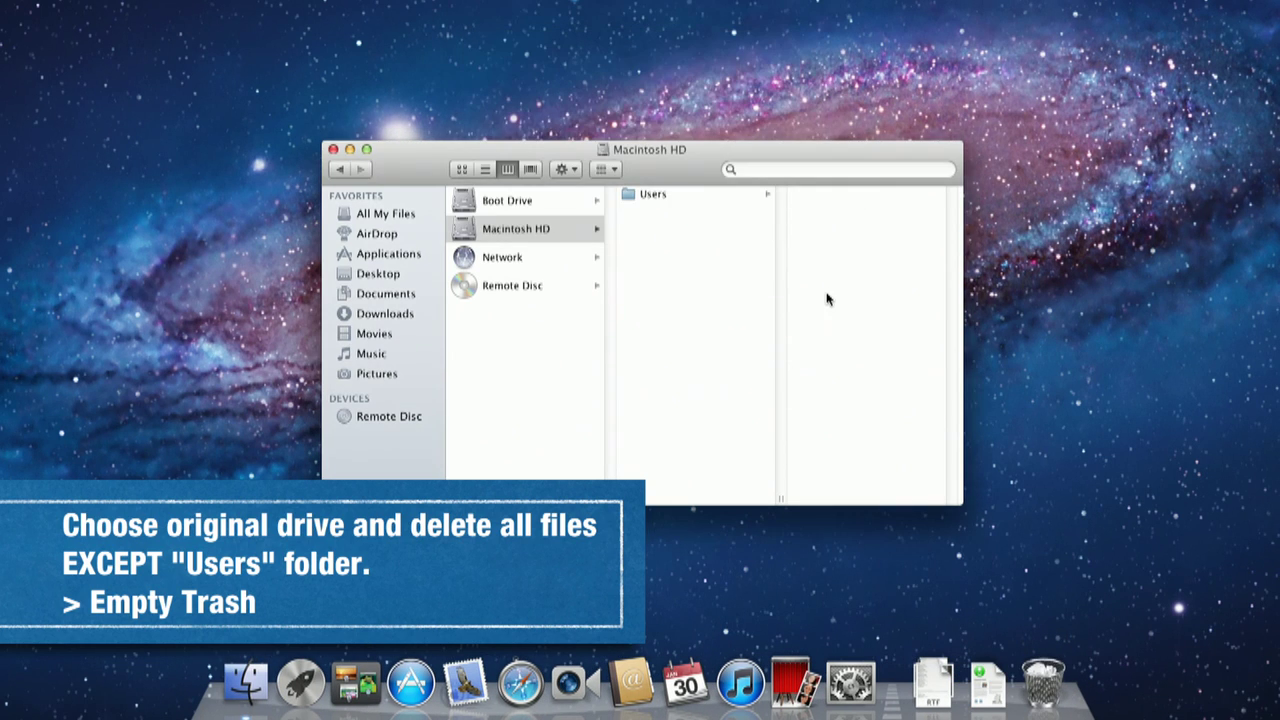
# Step: Empty the Trash permanently, removing all items including locked ones
pyautogui.rightClick(1044, 680)
pyautogui.click(1068, 630)
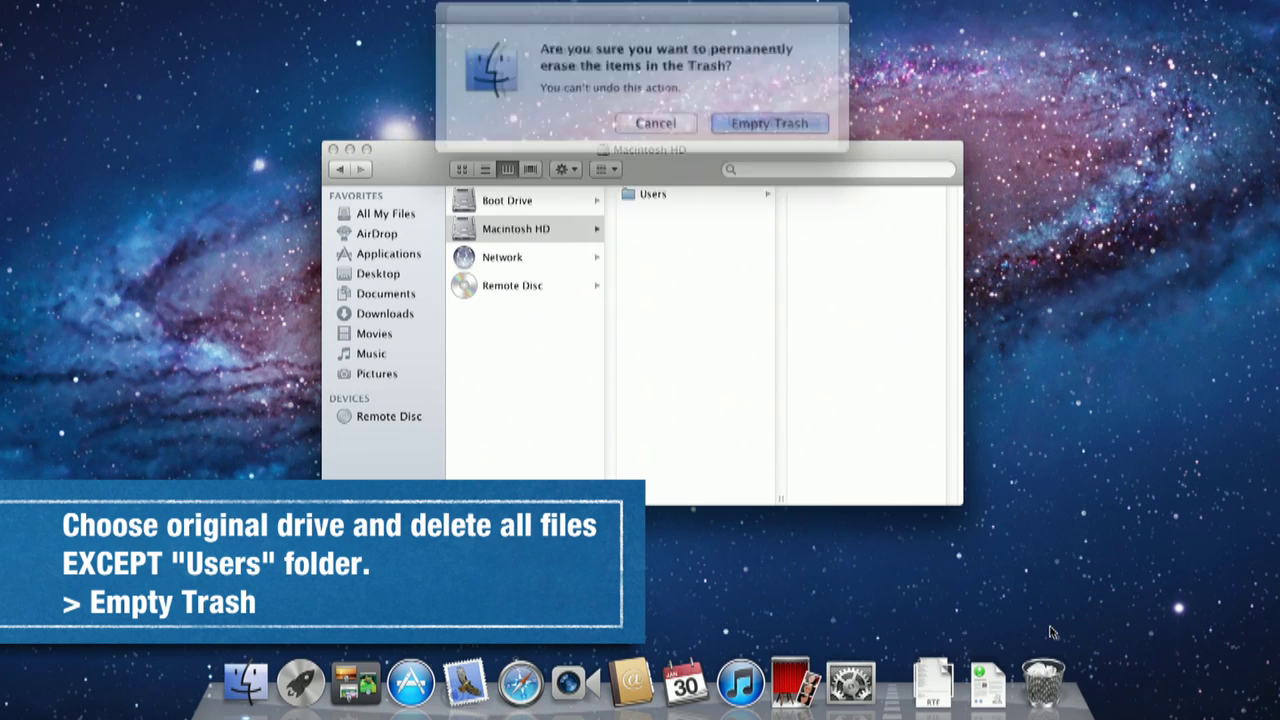
pyautogui.click(755, 112)
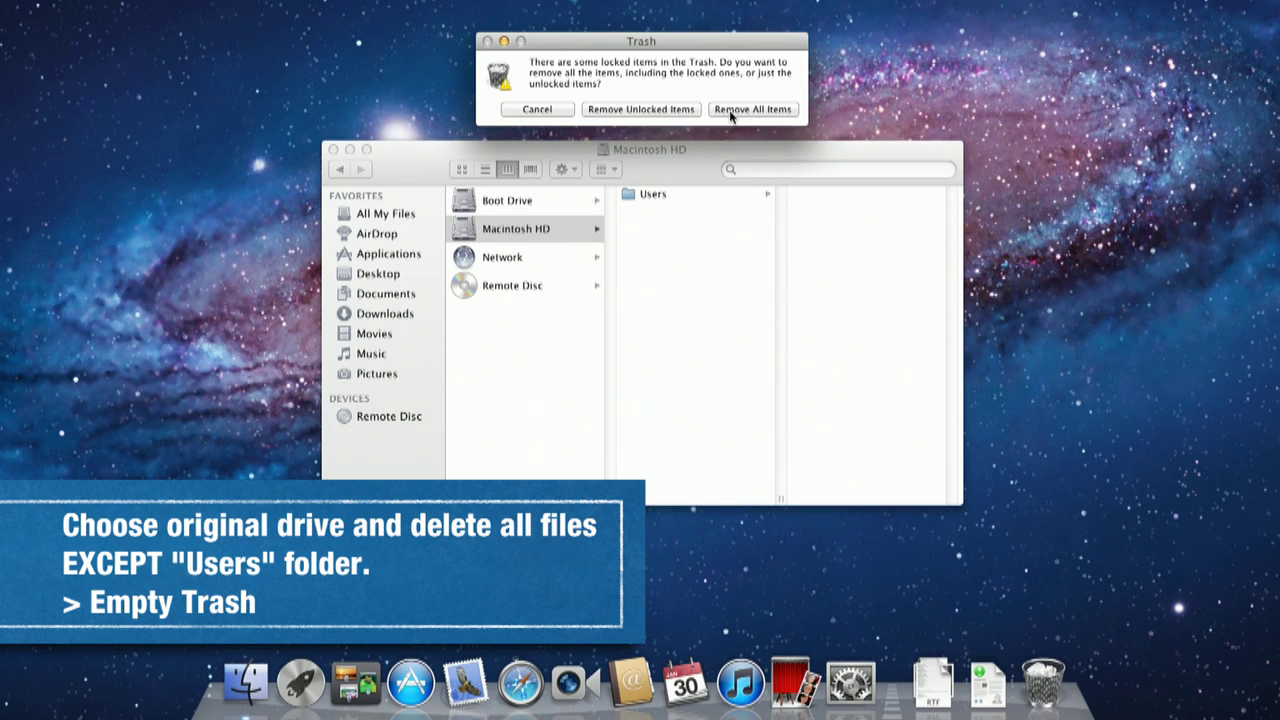
pyautogui.click(729, 115)
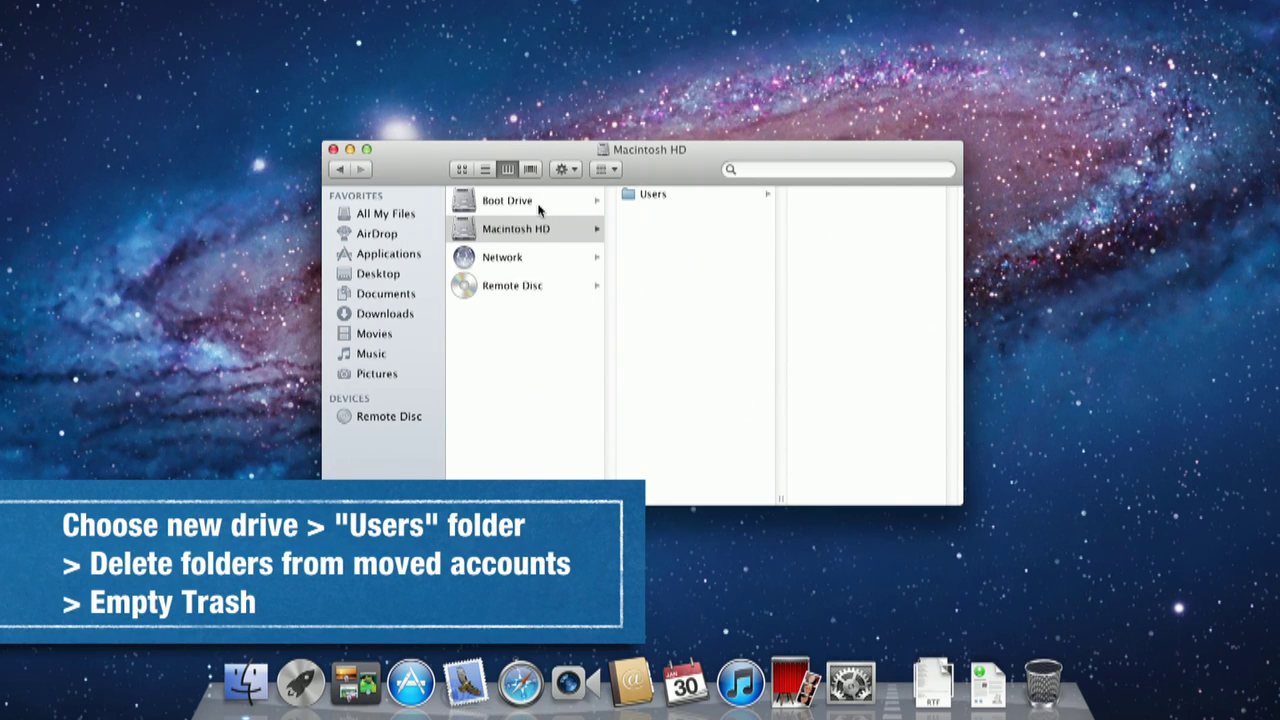
# Step: Trash the owcuser folder from Boot Drive's Users with the admin password, then empty the Trash
pyautogui.click(538, 205)
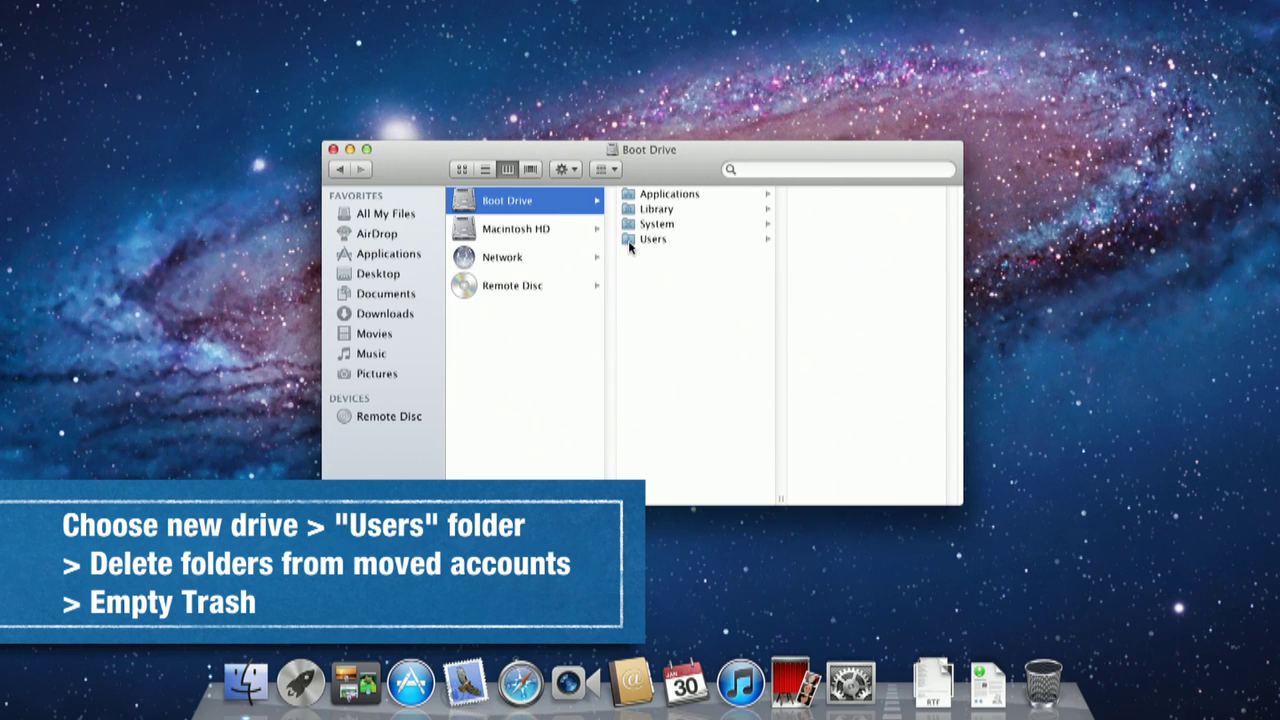
pyautogui.click(645, 240)
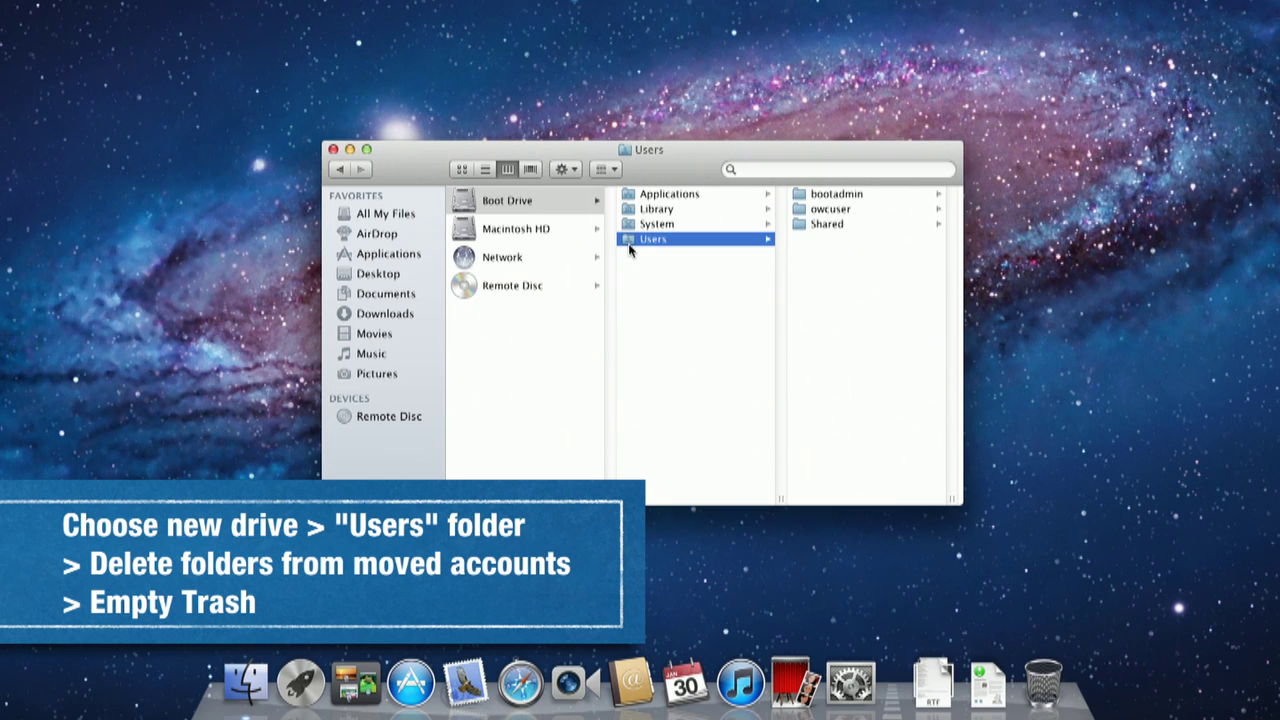
pyautogui.click(817, 211)
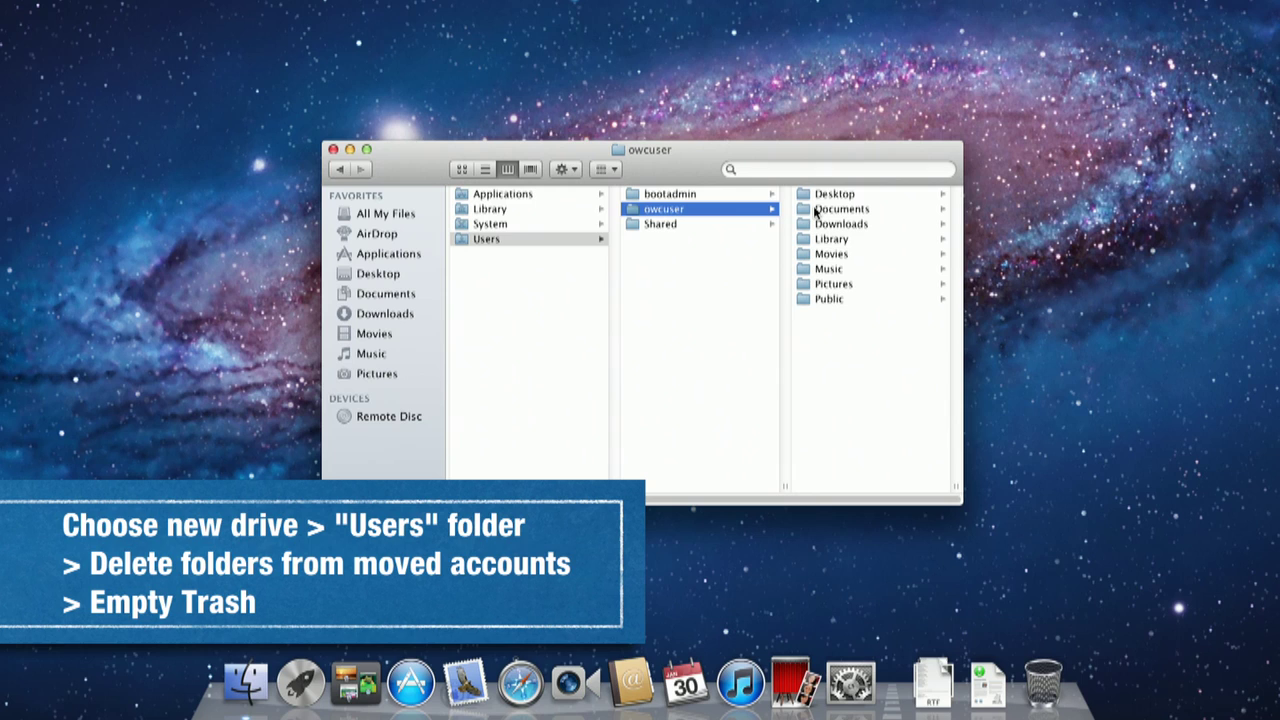
pyautogui.moveTo(741, 215); pyautogui.dragTo(1040, 686)
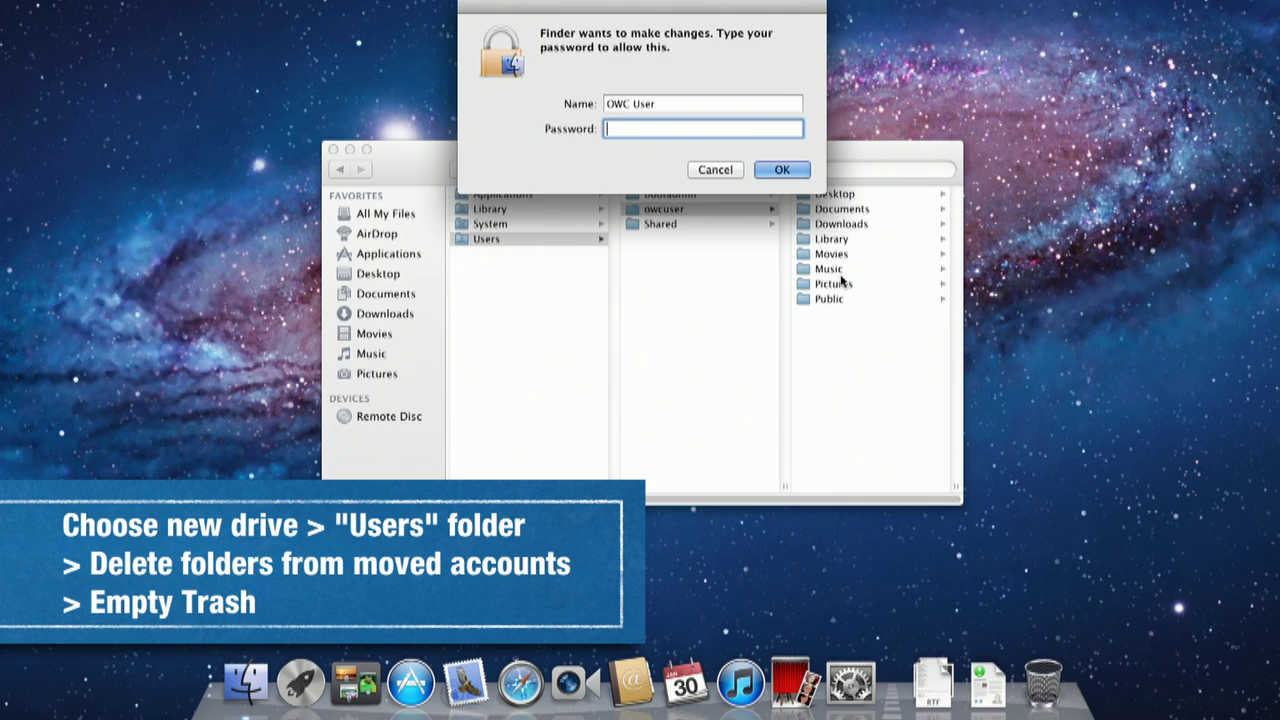
pyautogui.write('••••••••')
pyautogui.press('Return')
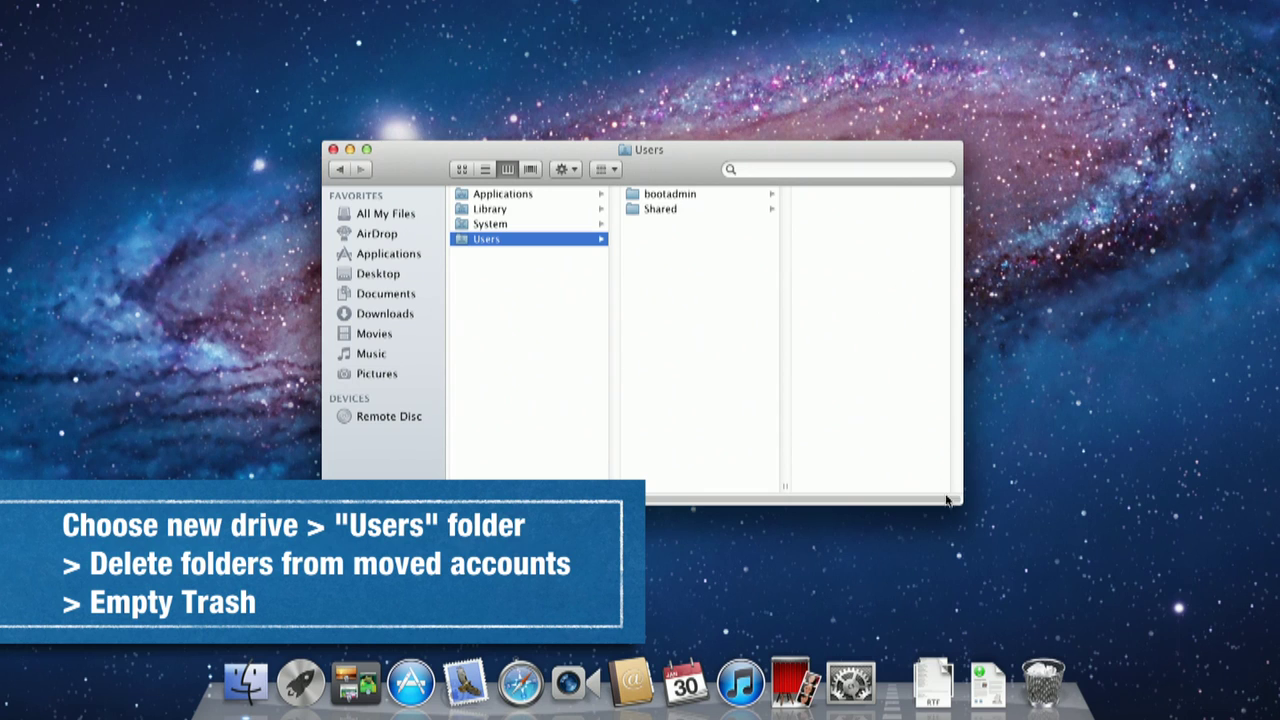
pyautogui.rightClick(1043, 676)
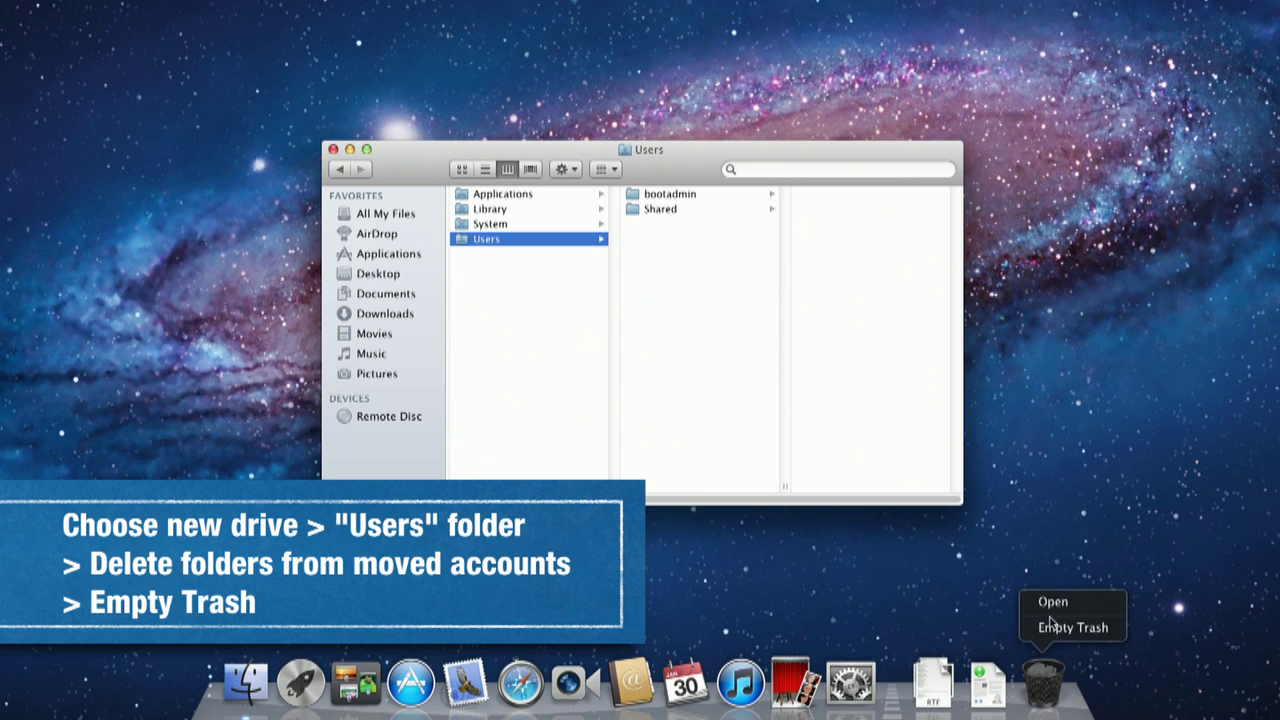
pyautogui.click(1058, 626)
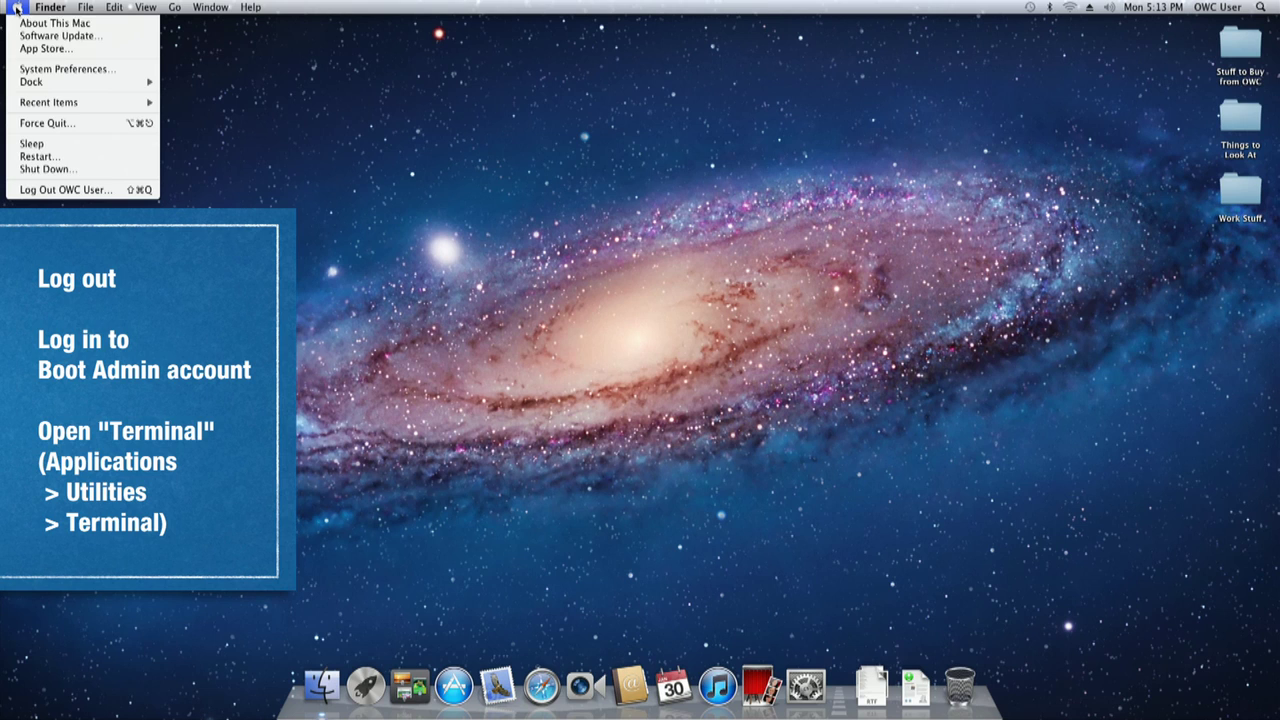
# Step: Log out and sign in to the Boot Admin account with its password
pyautogui.click(36, 190)
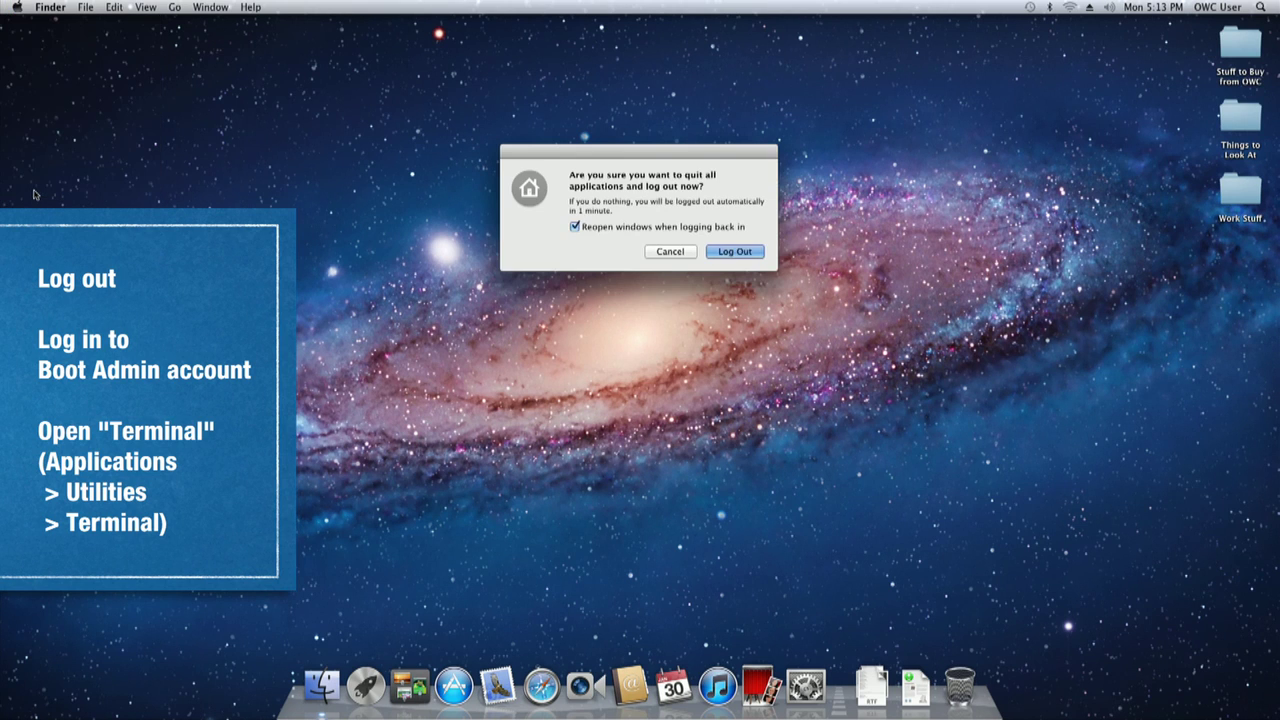
pyautogui.press('Return')
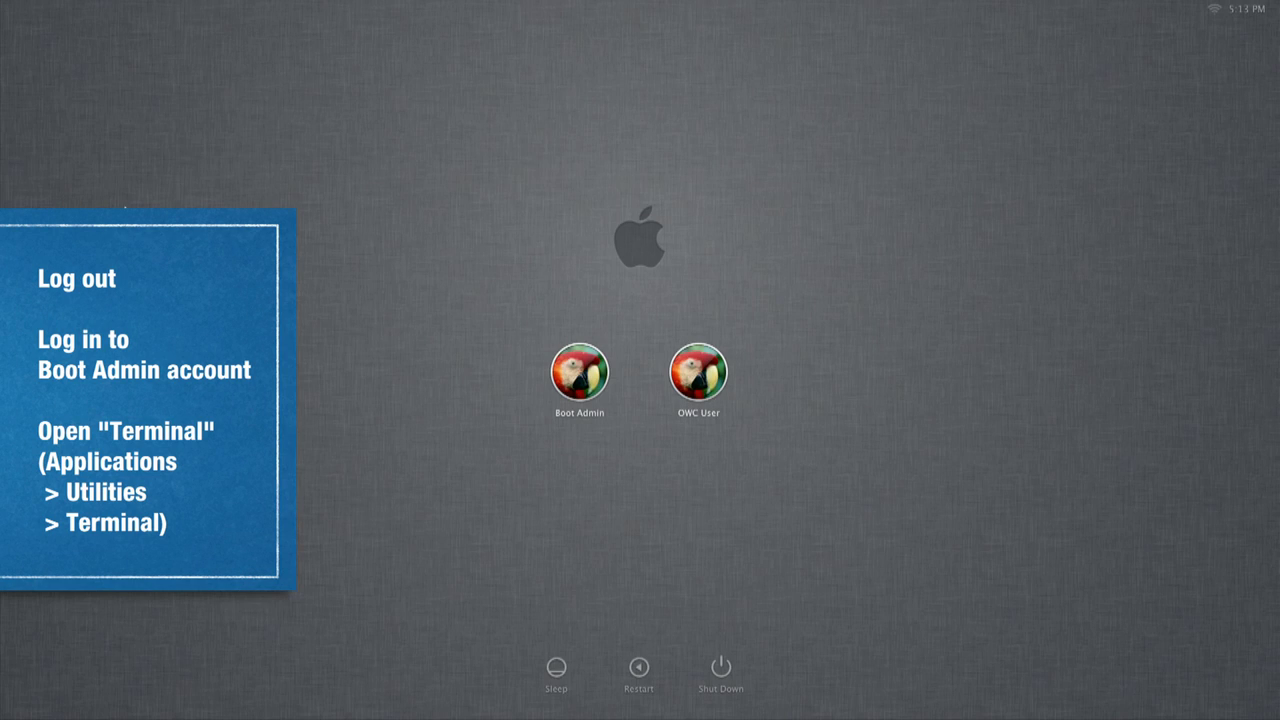
pyautogui.click(582, 372)
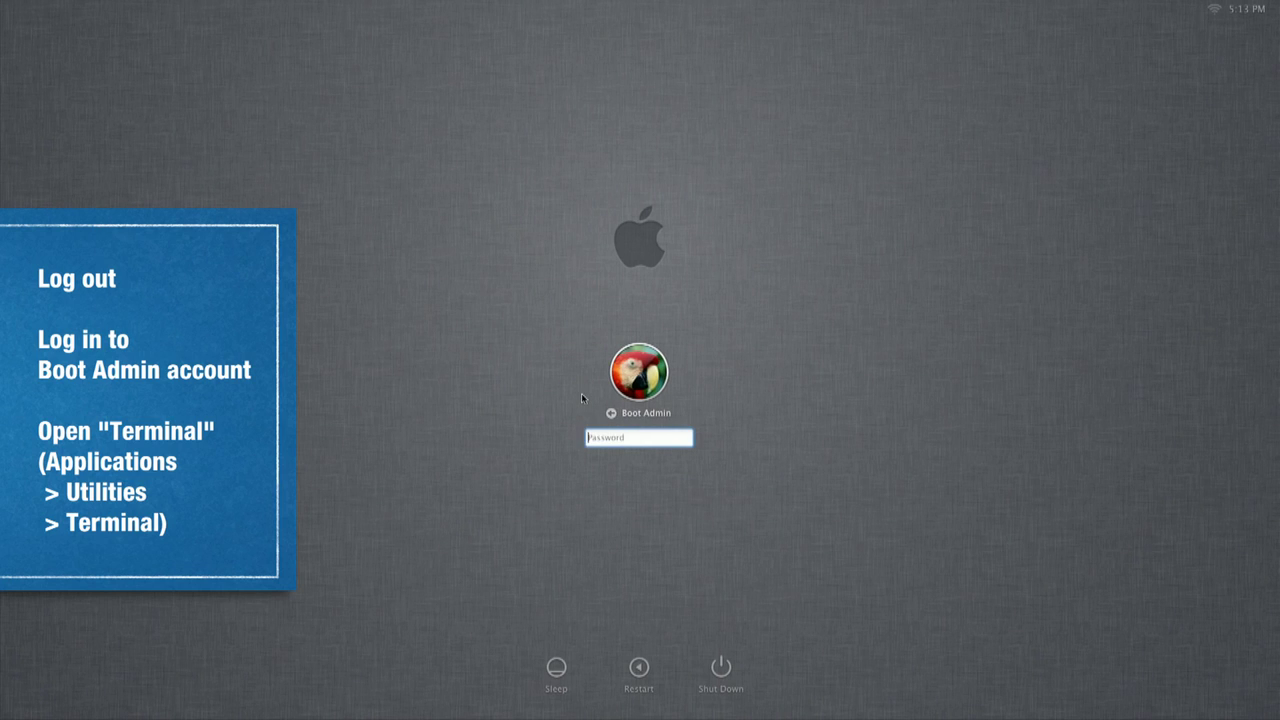
pyautogui.write('****')
pyautogui.press('Return')
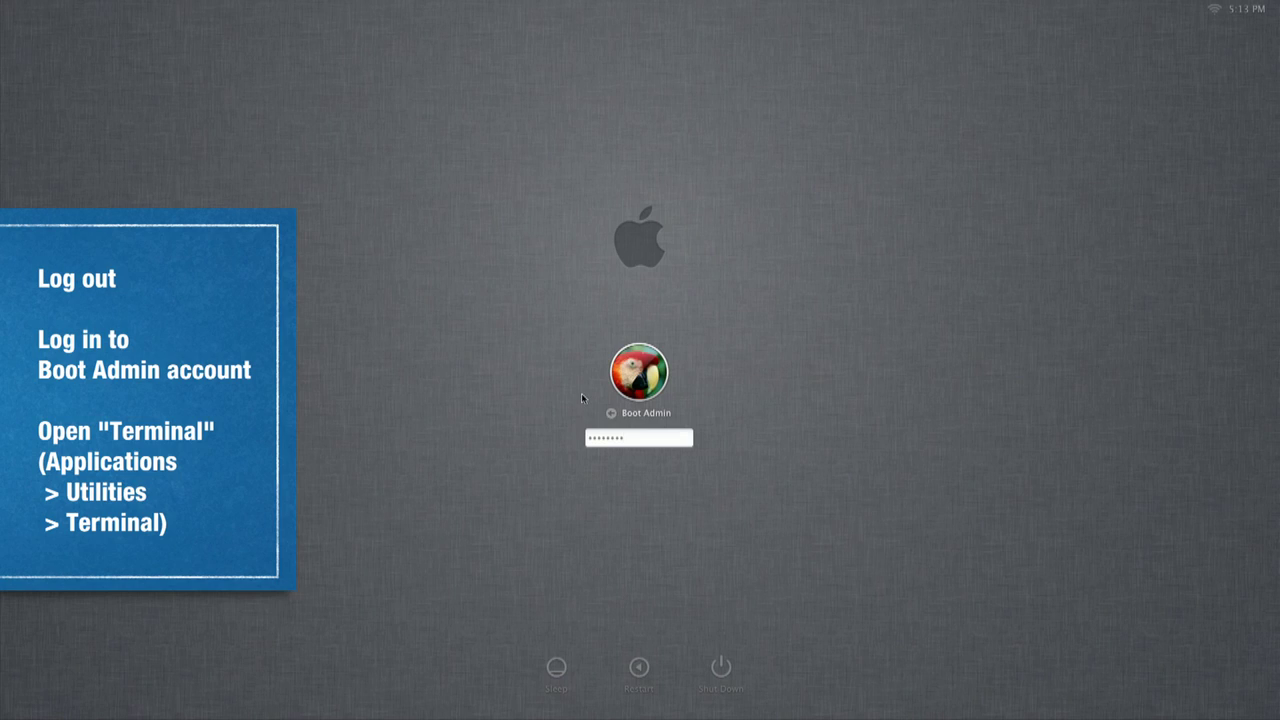
pyautogui.press('Return')
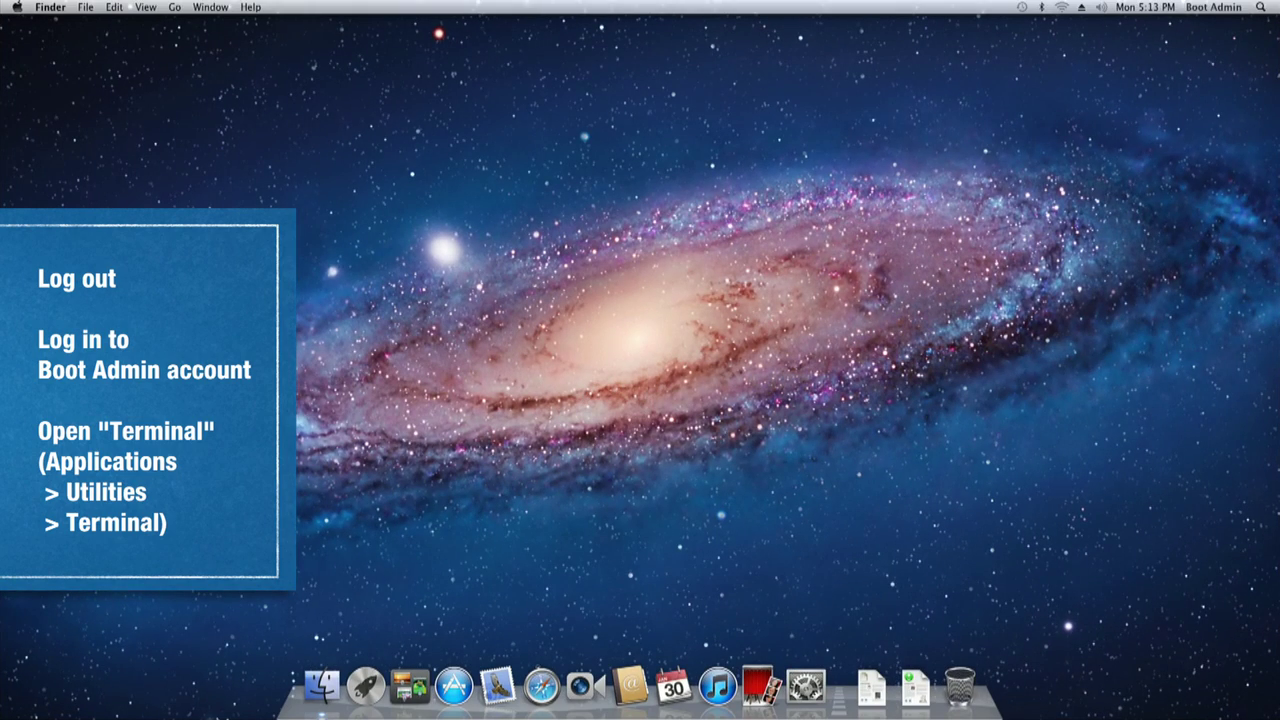
# Step: Launch Terminal from Applications > Utilities and enter diskutil list at the prompt
pyautogui.click(318, 688)
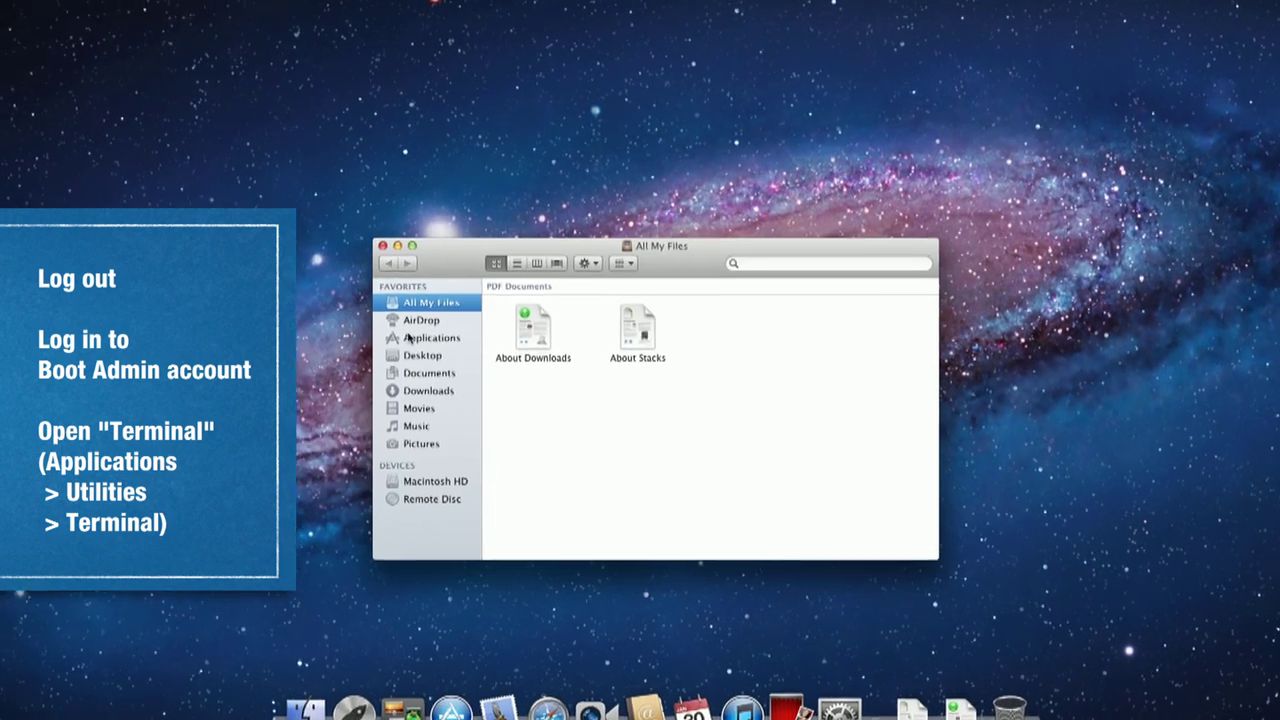
pyautogui.click(422, 342)
pyautogui.scroll(-3, 514, 512)
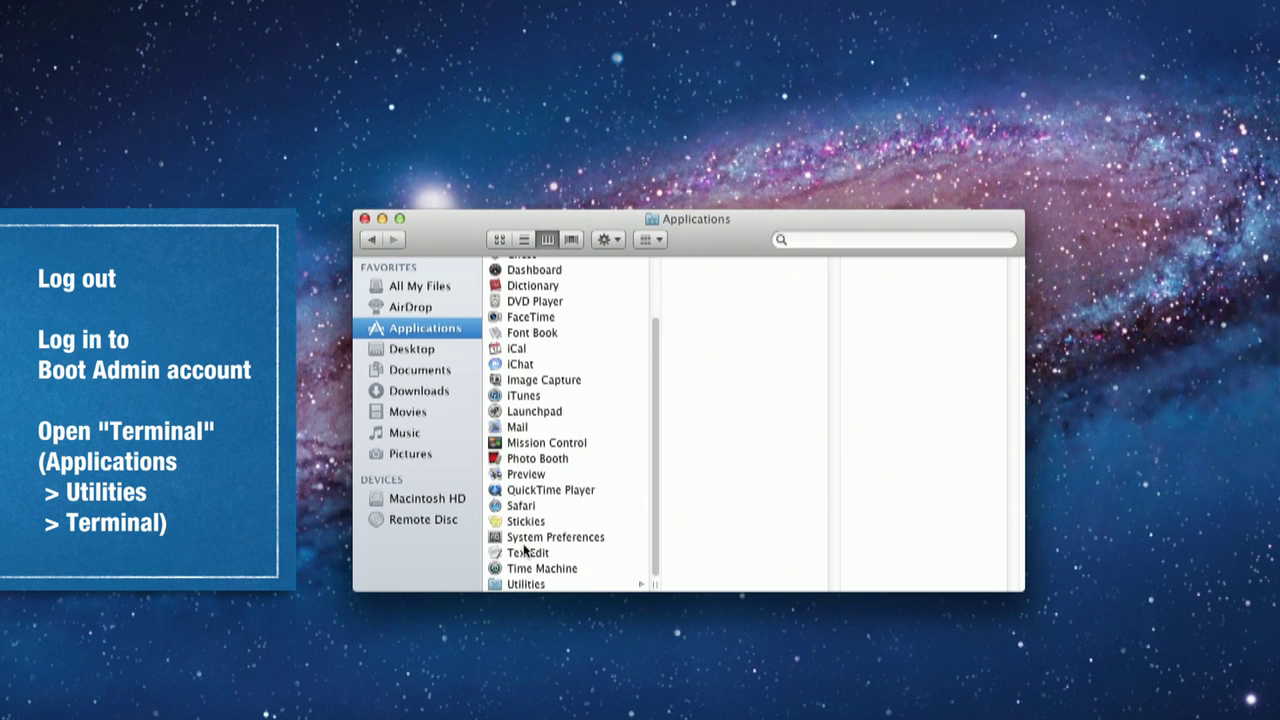
pyautogui.click(513, 586)
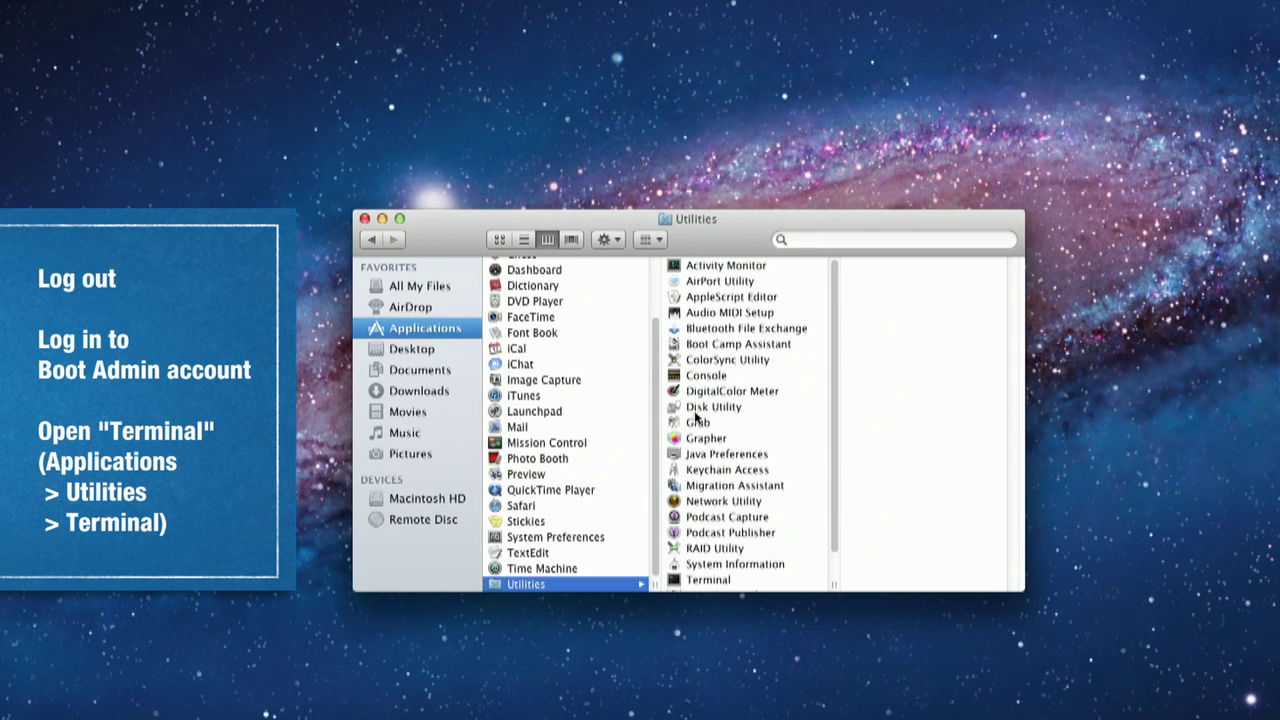
pyautogui.click(695, 583)
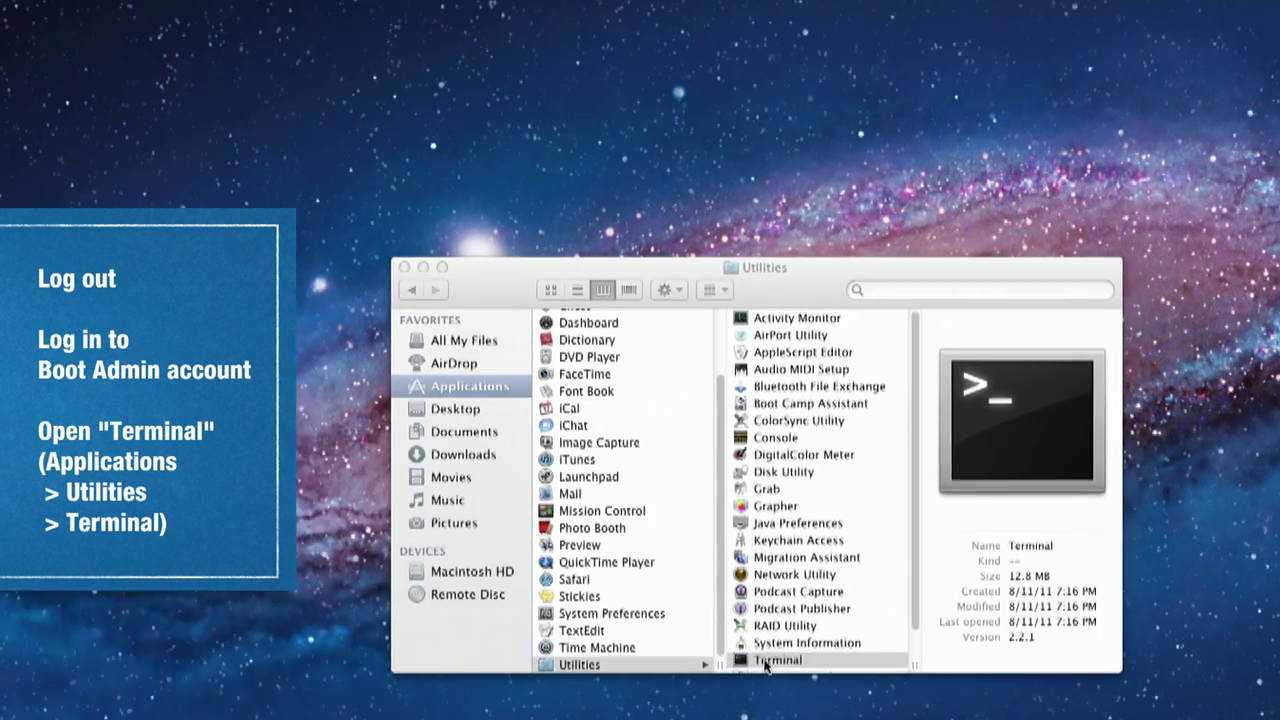
pyautogui.doubleClick(766, 661)
pyautogui.write('diskutil')
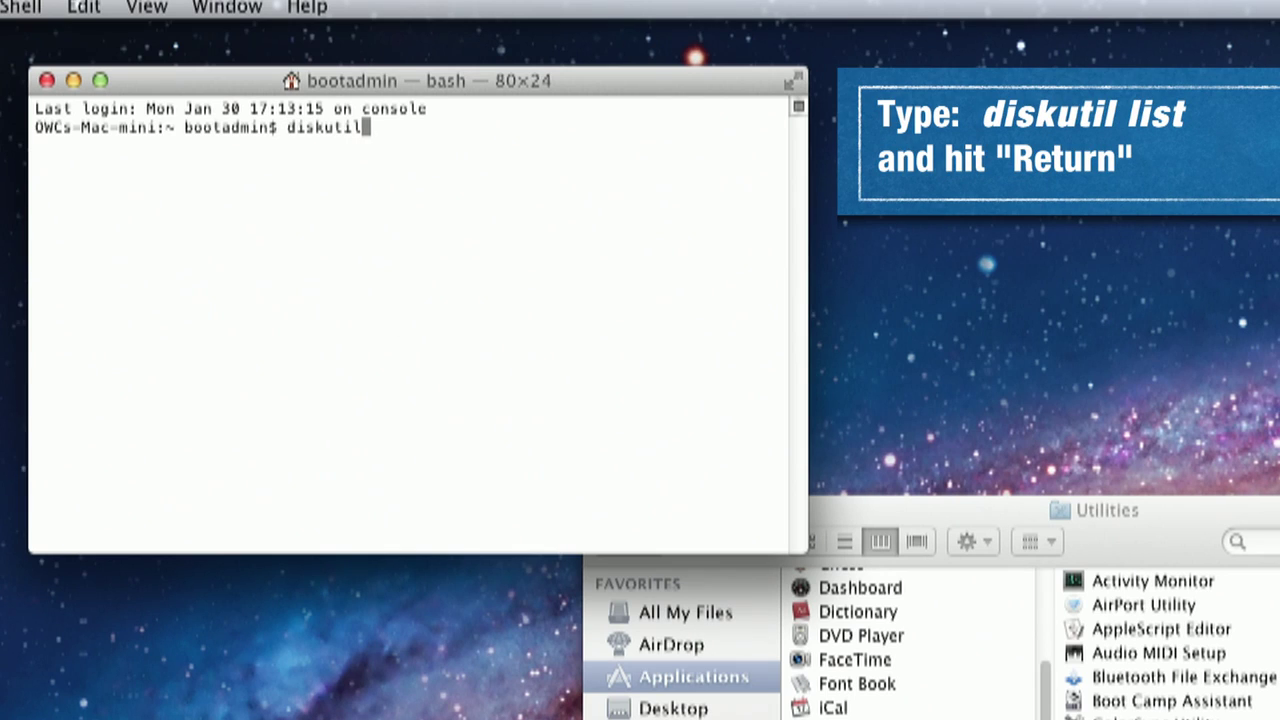
pyautogui.write(' list')
# Step: Run diskutil list to find Macintosh HD at disk1s2 and Recovery HD at disk1s3
pyautogui.press('Return')
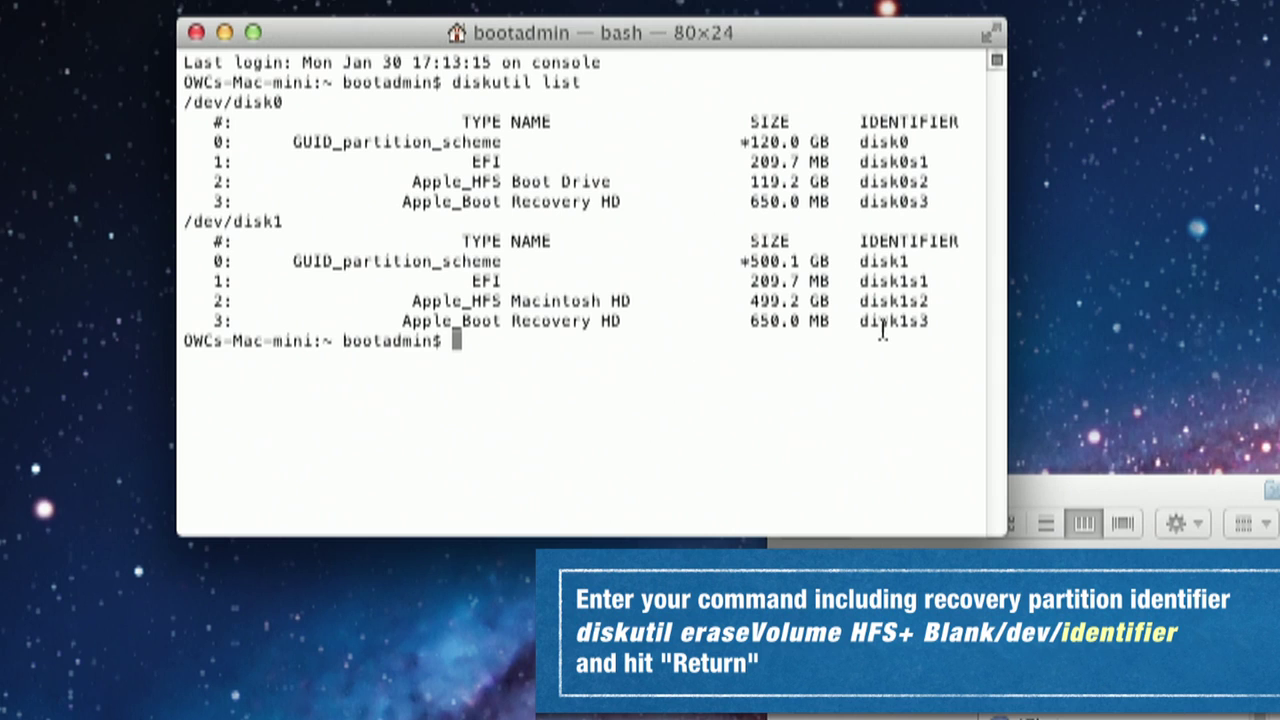
# Step: Run diskutil eraseVolume HFS+ Blank /dev/disk1s3 to reformat the Recovery HD partition
pyautogui.write('diskutil')
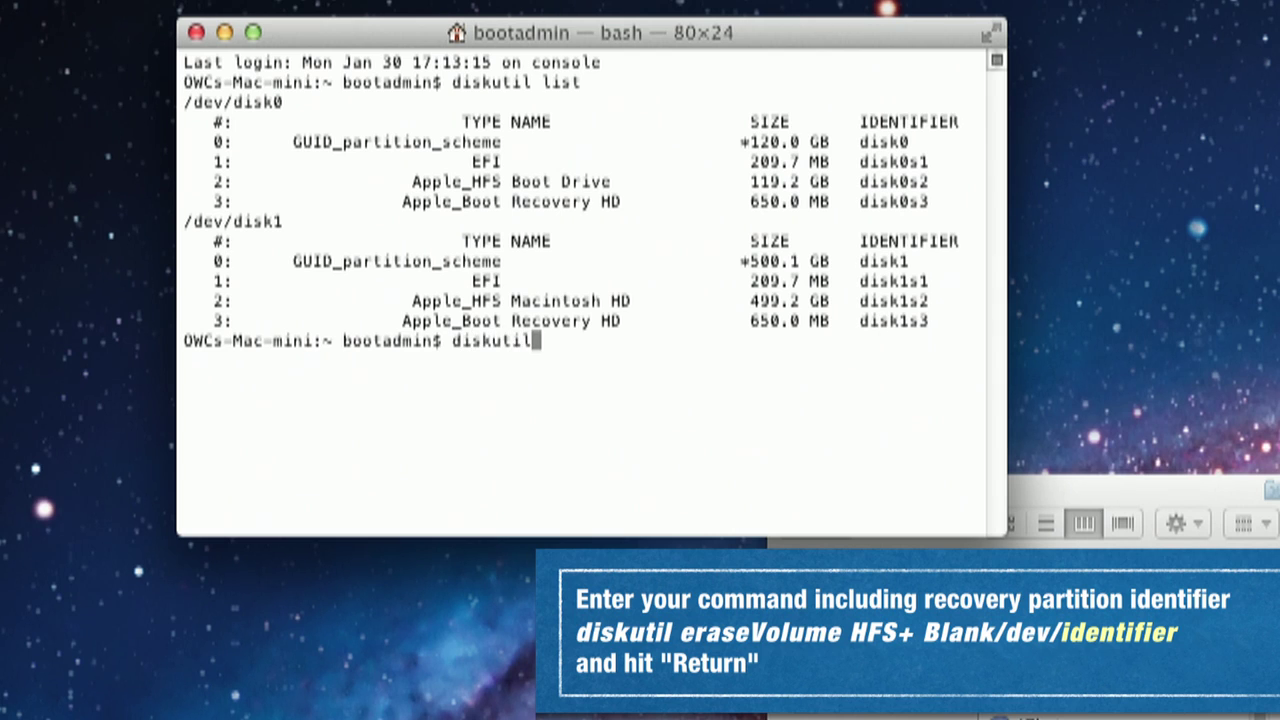
pyautogui.write(' eraseVol')
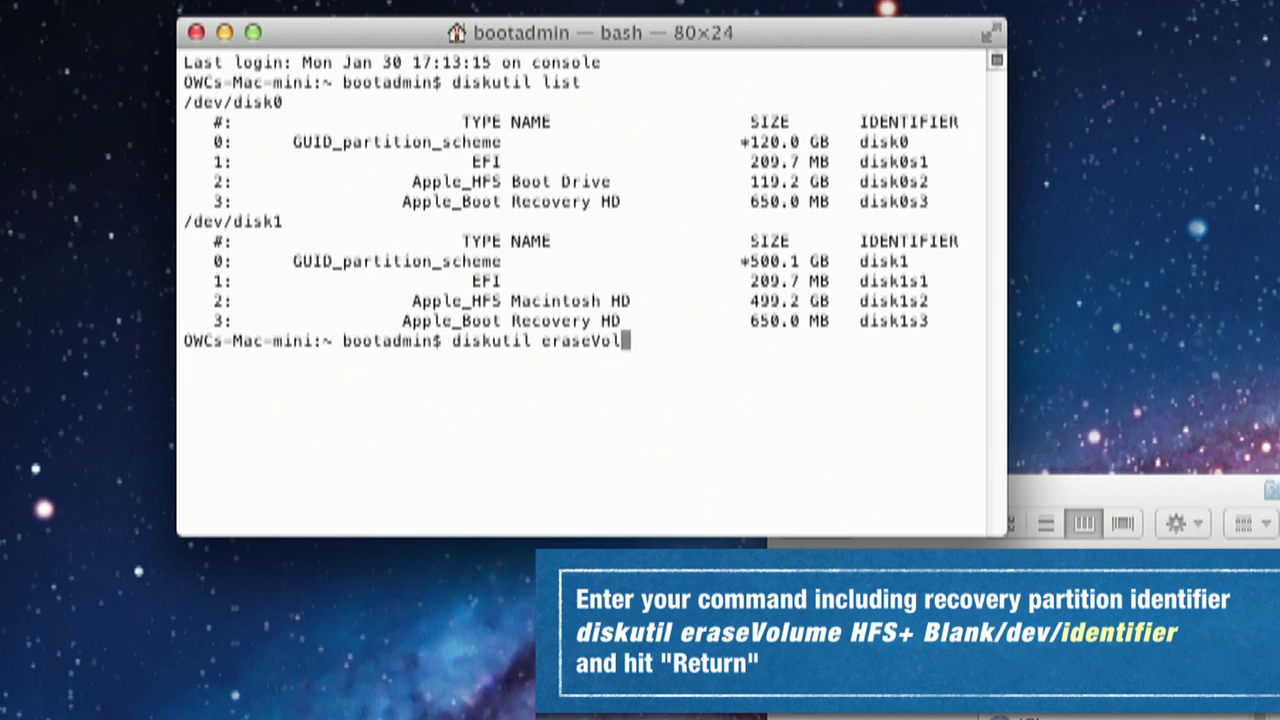
pyautogui.write('ume HFS+')
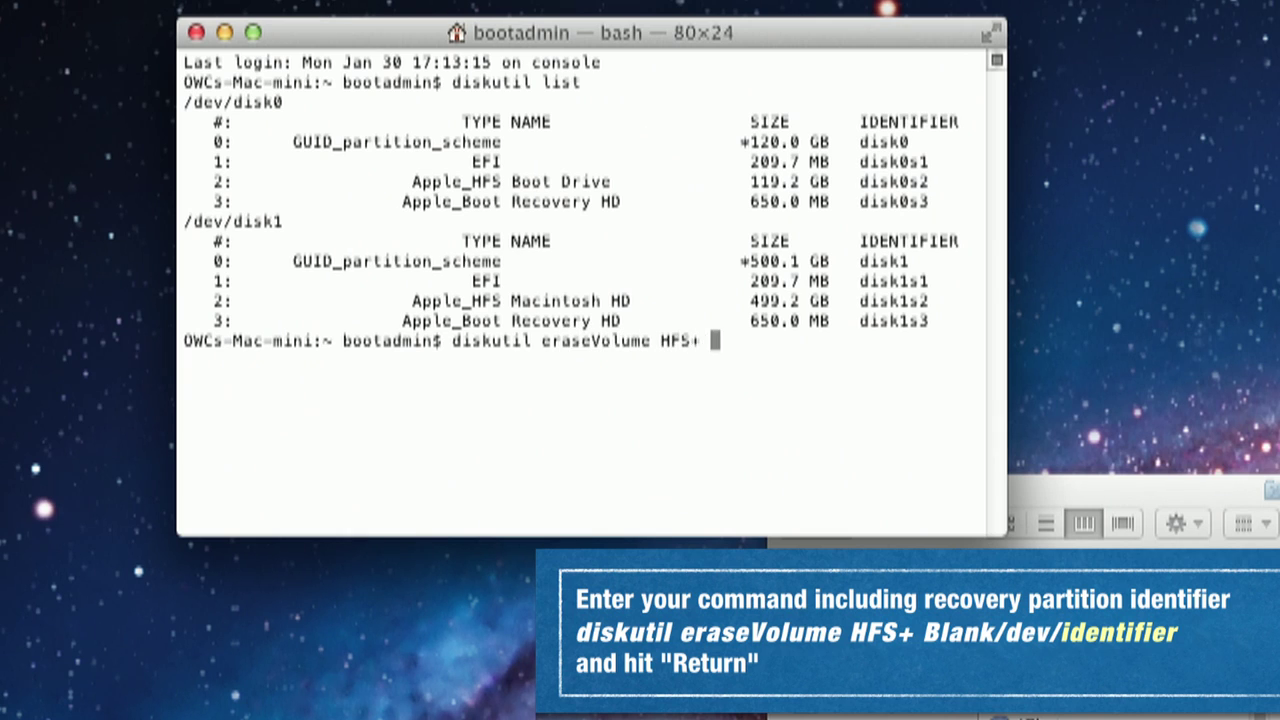
pyautogui.write(' Blank')
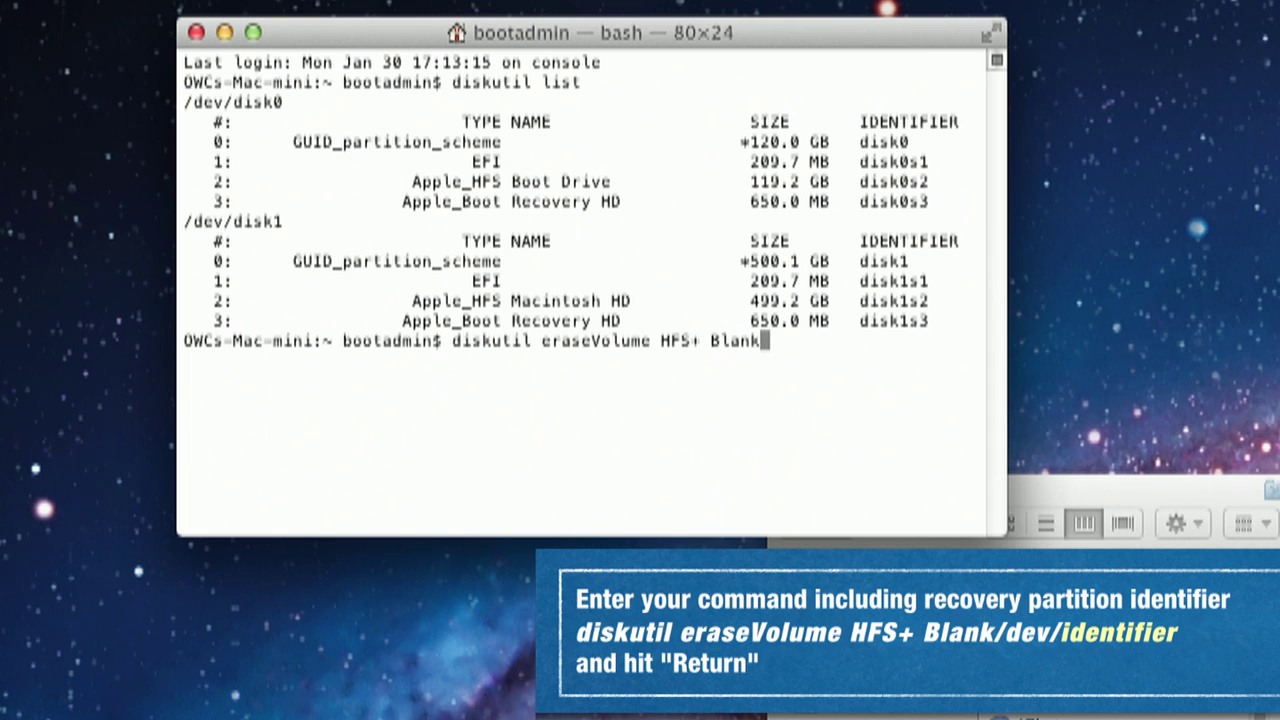
pyautogui.write(' /dev/')
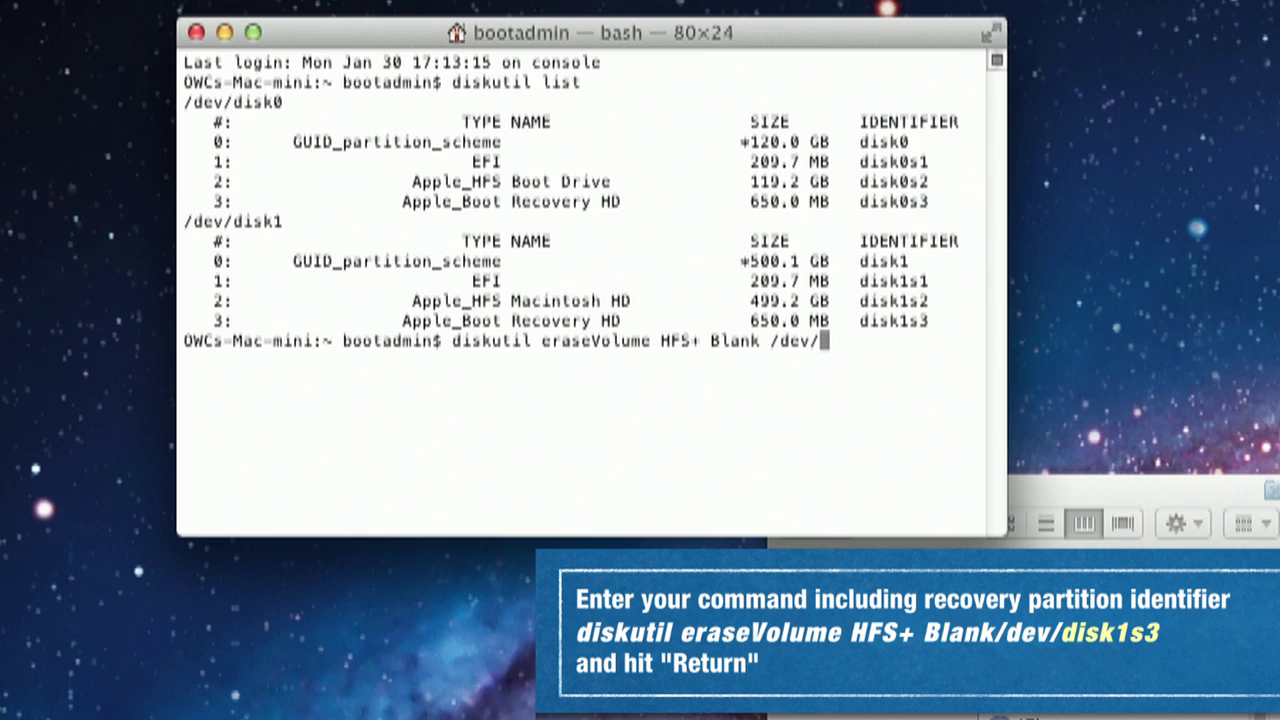
pyautogui.write('disk1')
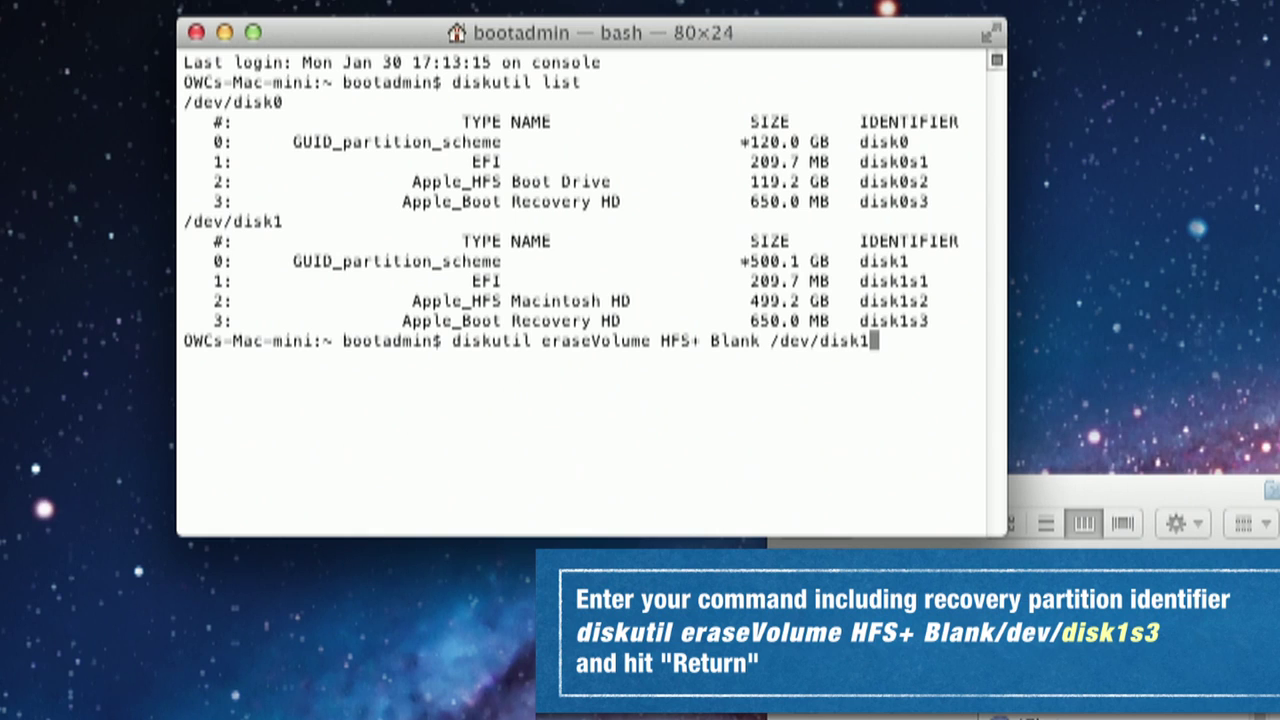
pyautogui.write('s3')
pyautogui.press('Return')
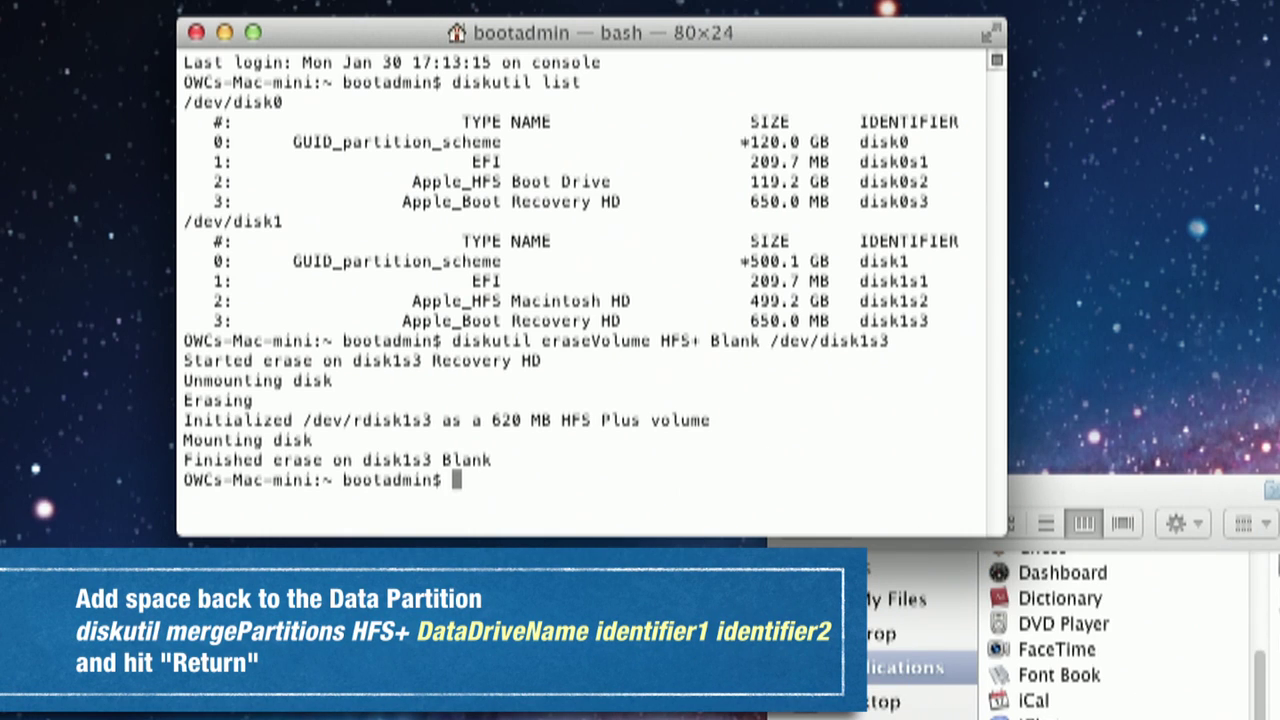
# Step: Run diskutil mergePartitions HFS+ Macintosh\ HD disk1s2 disk1s3 to merge the partitions
pyautogui.write('diskutil')
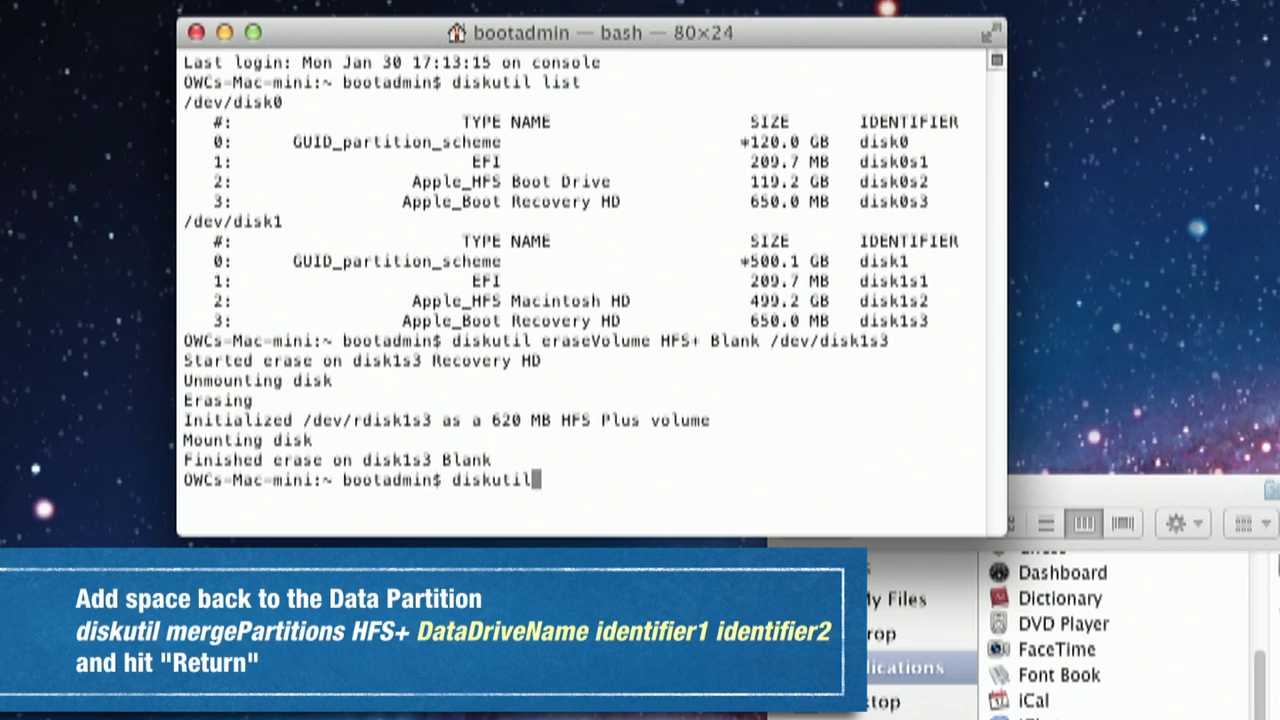
pyautogui.write(' merge')
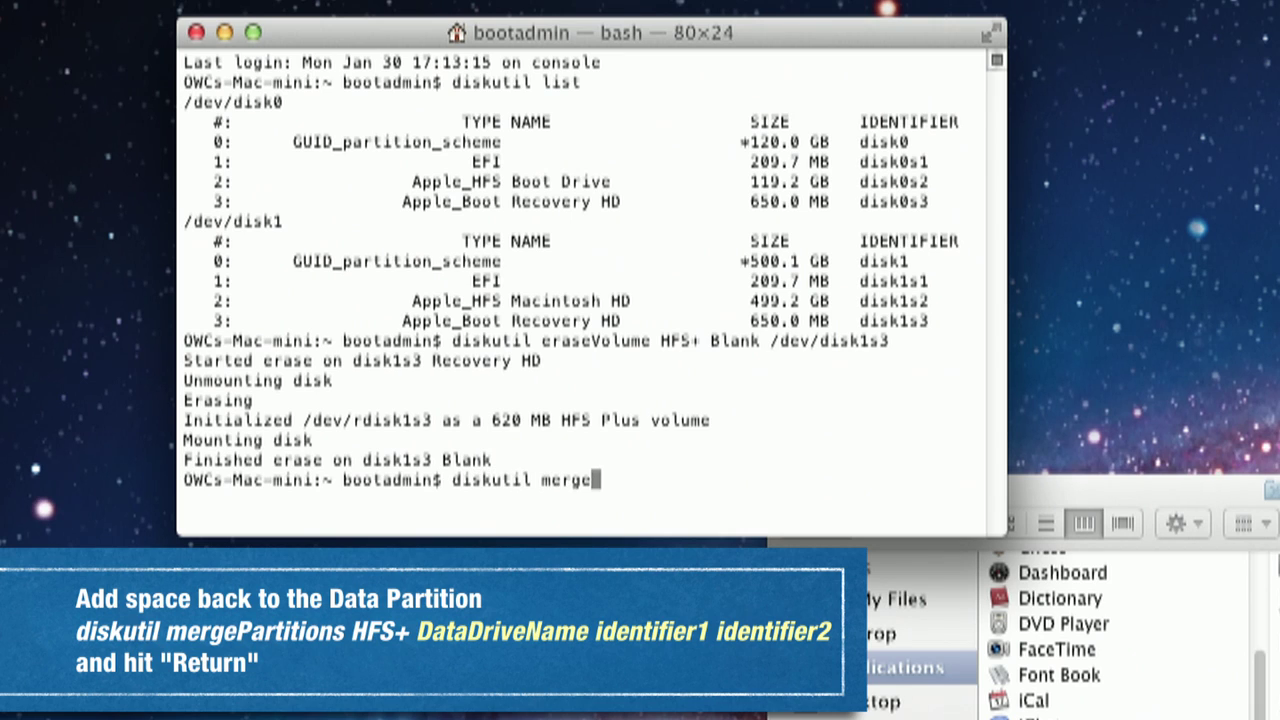
pyautogui.write('Partitions')
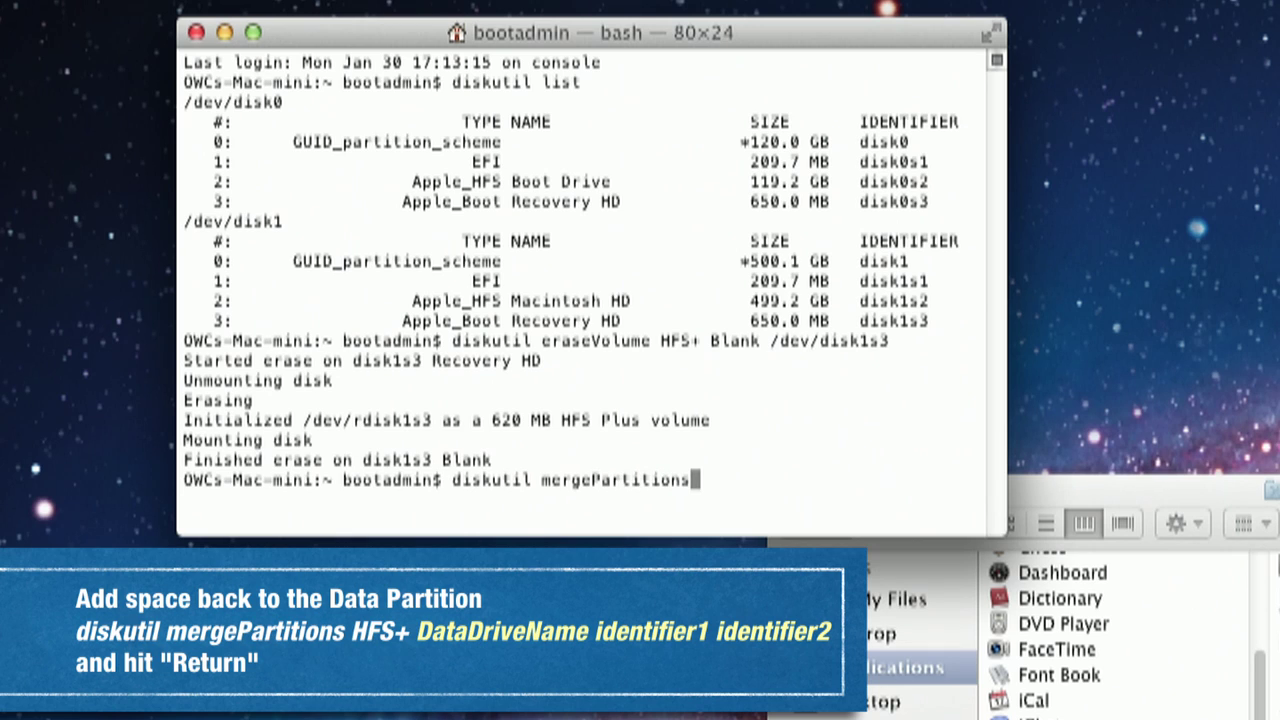
pyautogui.write(' HFS+ M')
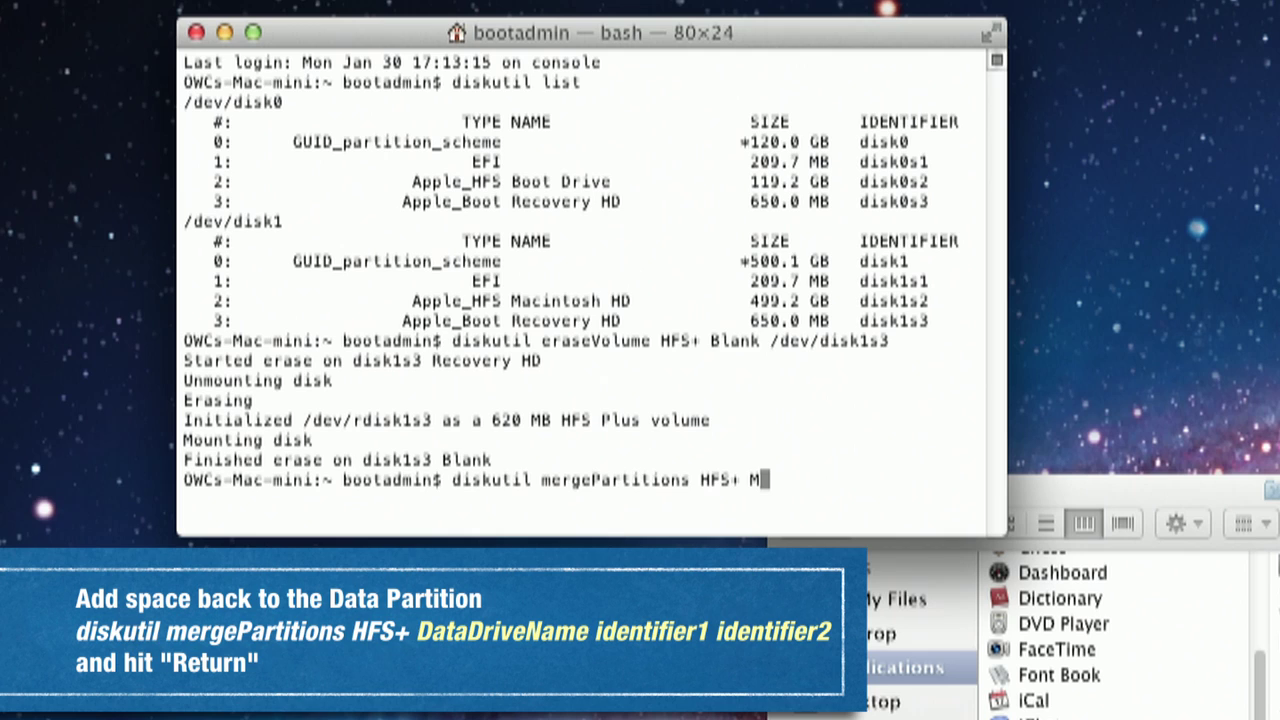
pyautogui.write('acintosh')
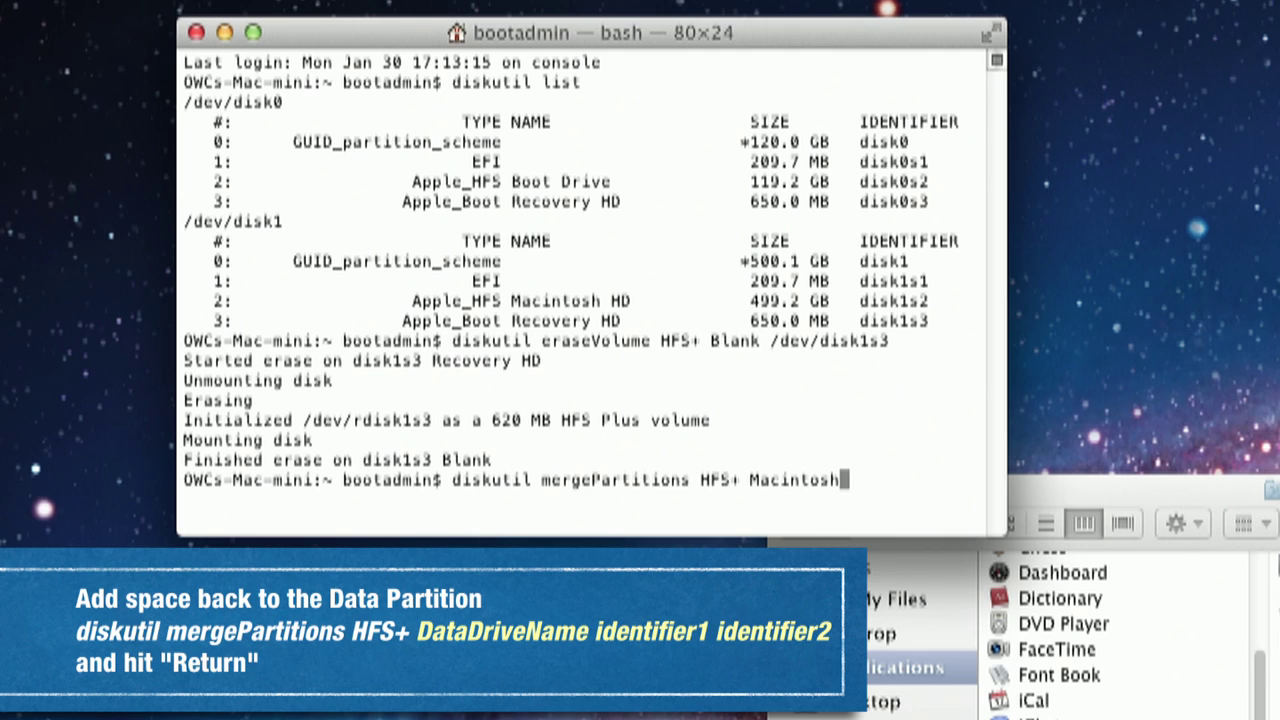
pyautogui.write('\\ HD disk1s2')
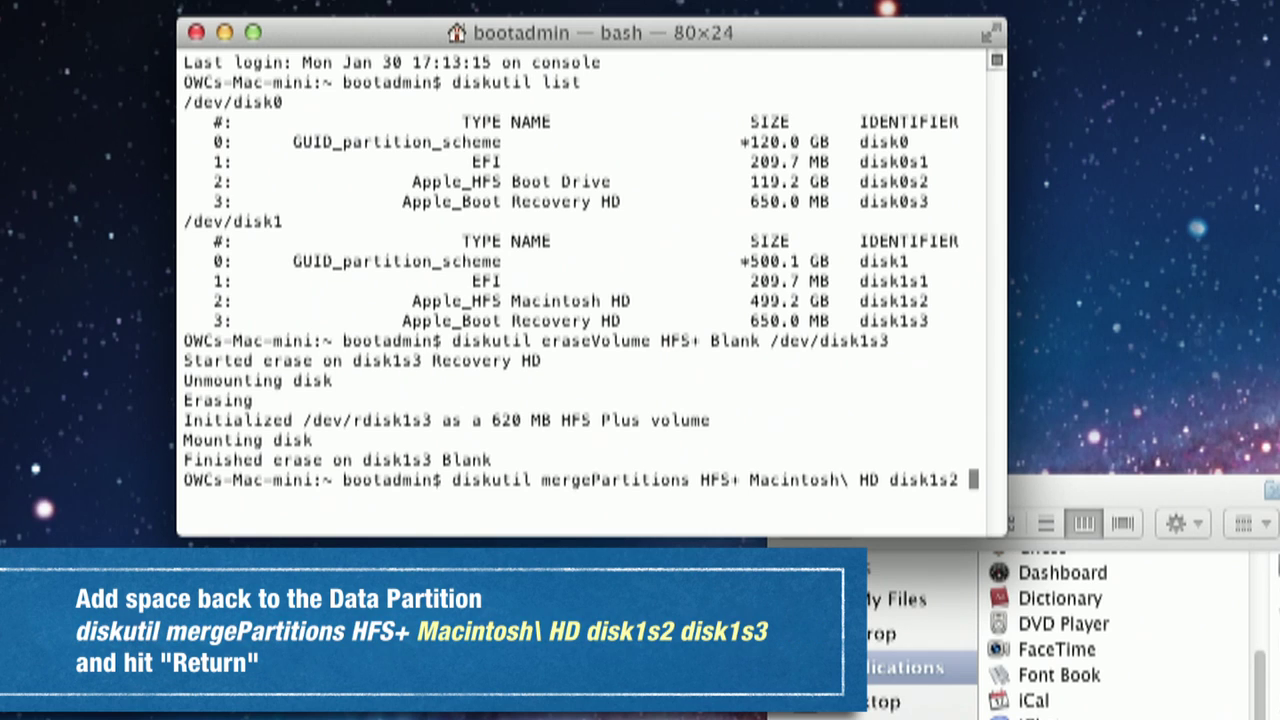
pyautogui.write(' disk1s3')
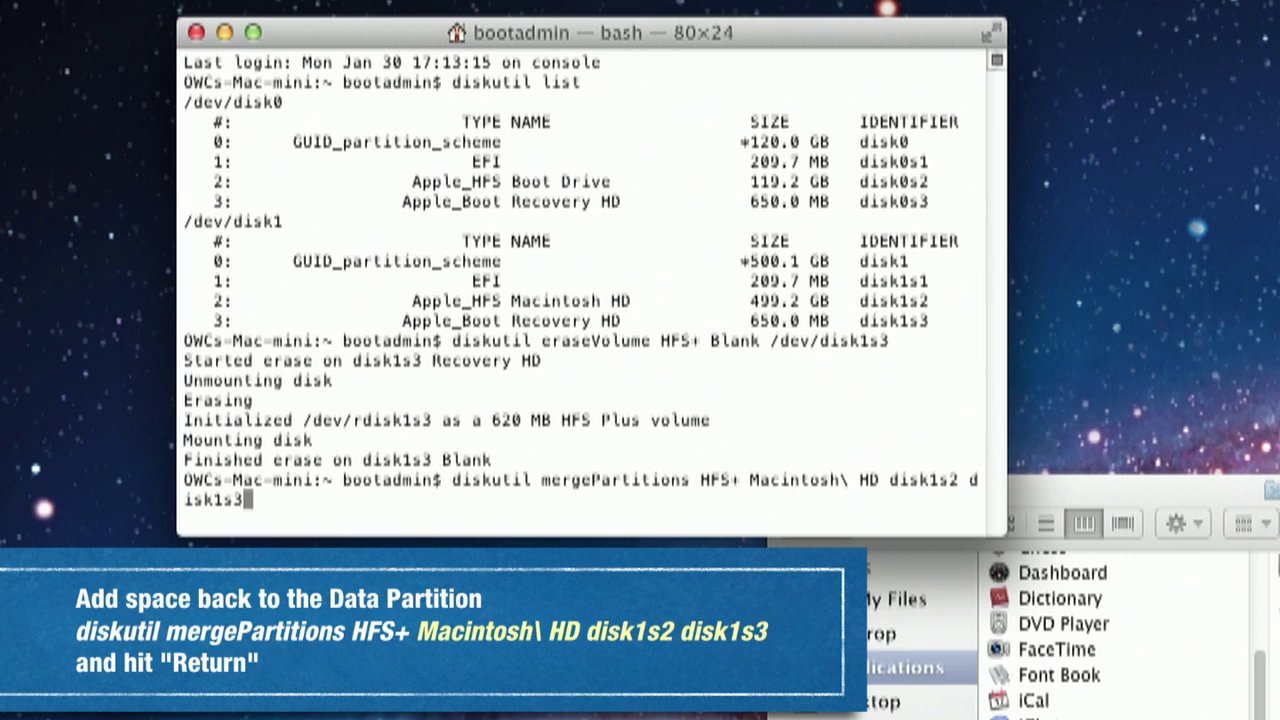
pyautogui.press('Return')
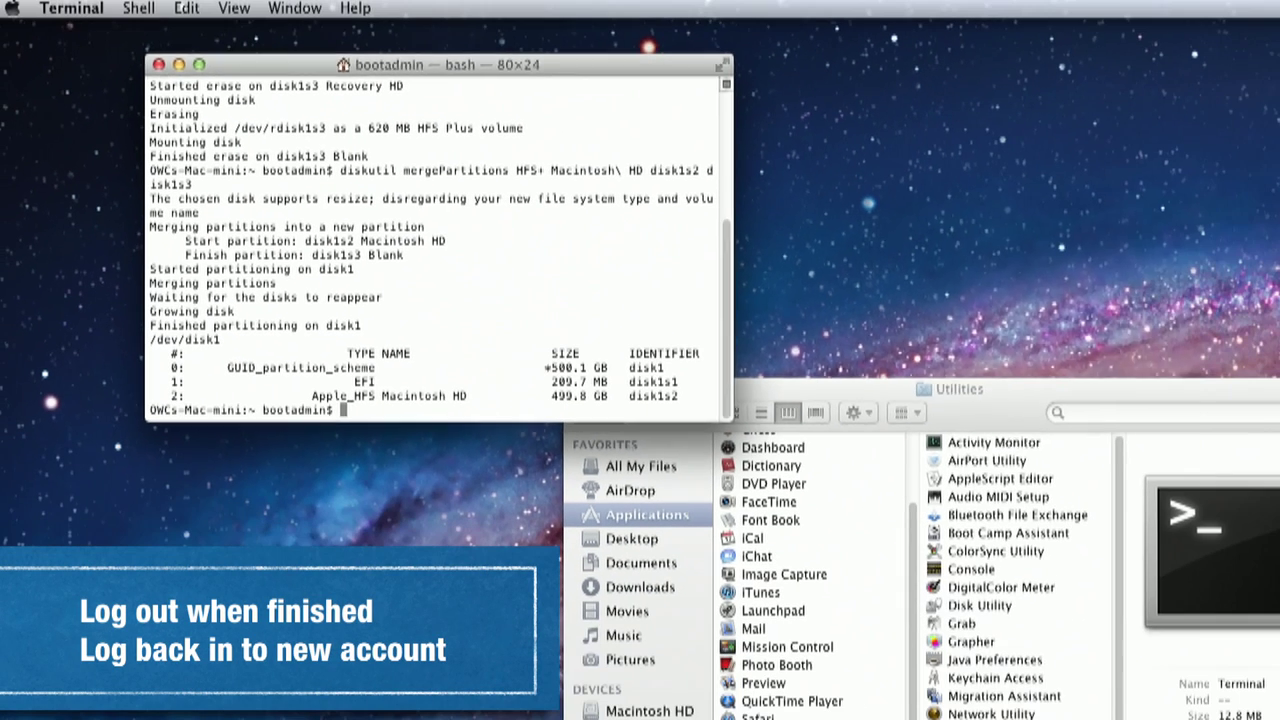
# Step: Log out of Boot Admin with Reopen windows unticked, then sign in as OWC User
pyautogui.press('shift+super+q')
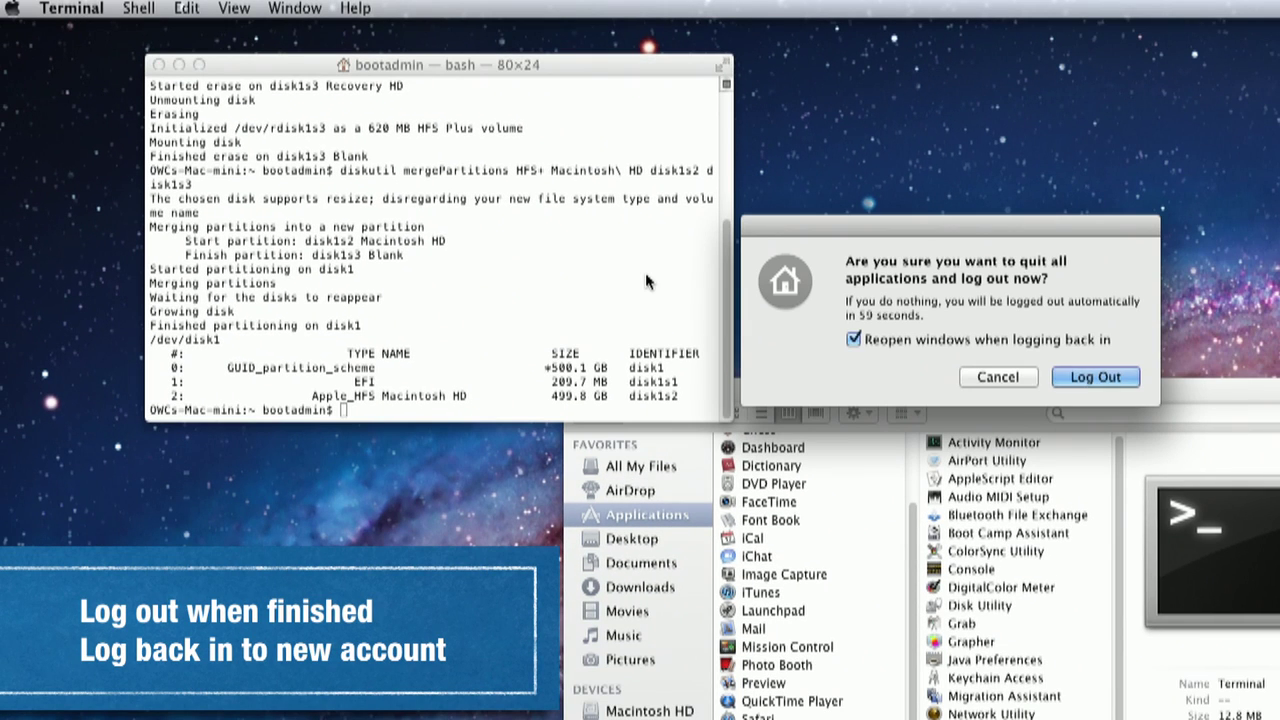
pyautogui.click(853, 340)
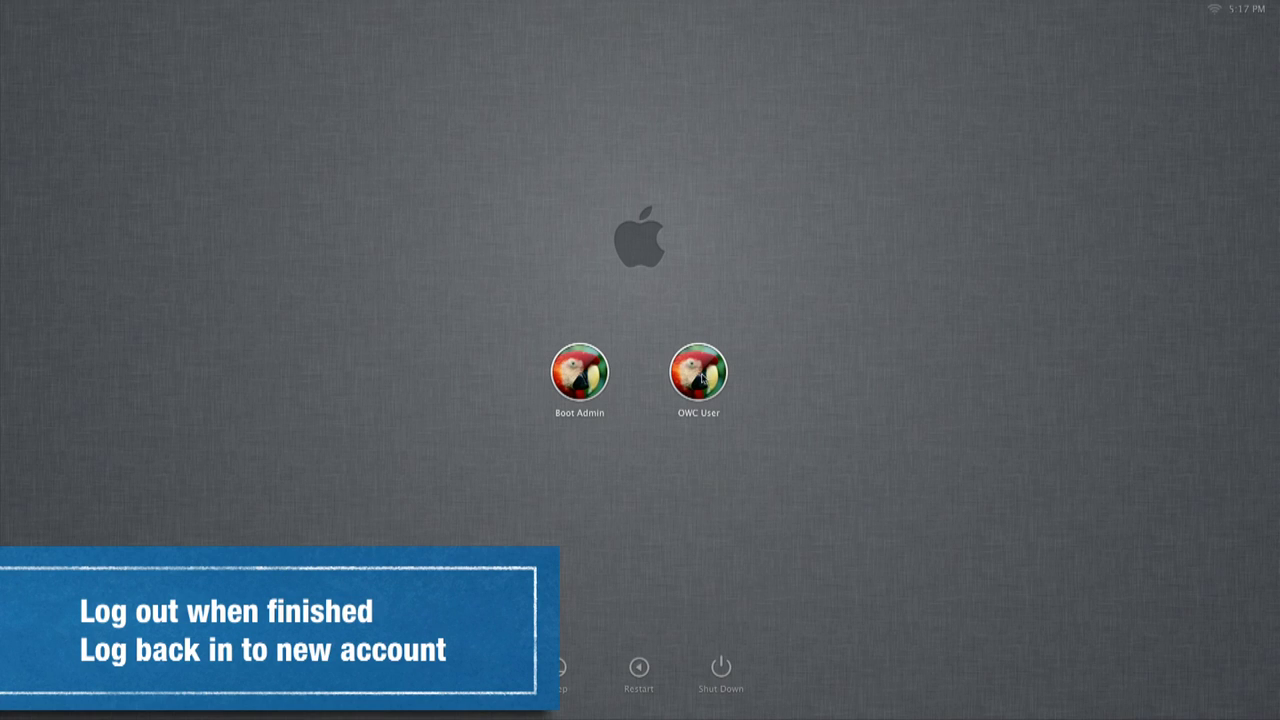
pyautogui.click(701, 373)
pyautogui.write('••••')
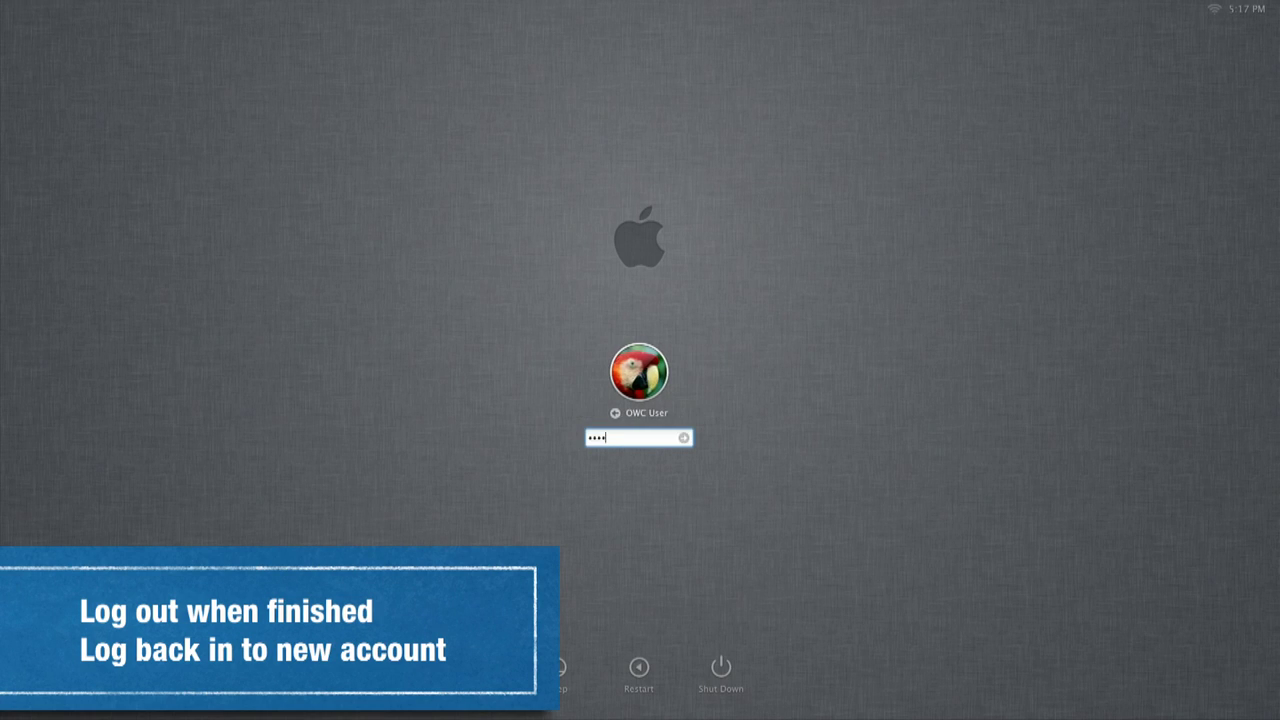
pyautogui.write('••••')
pyautogui.press('Return')
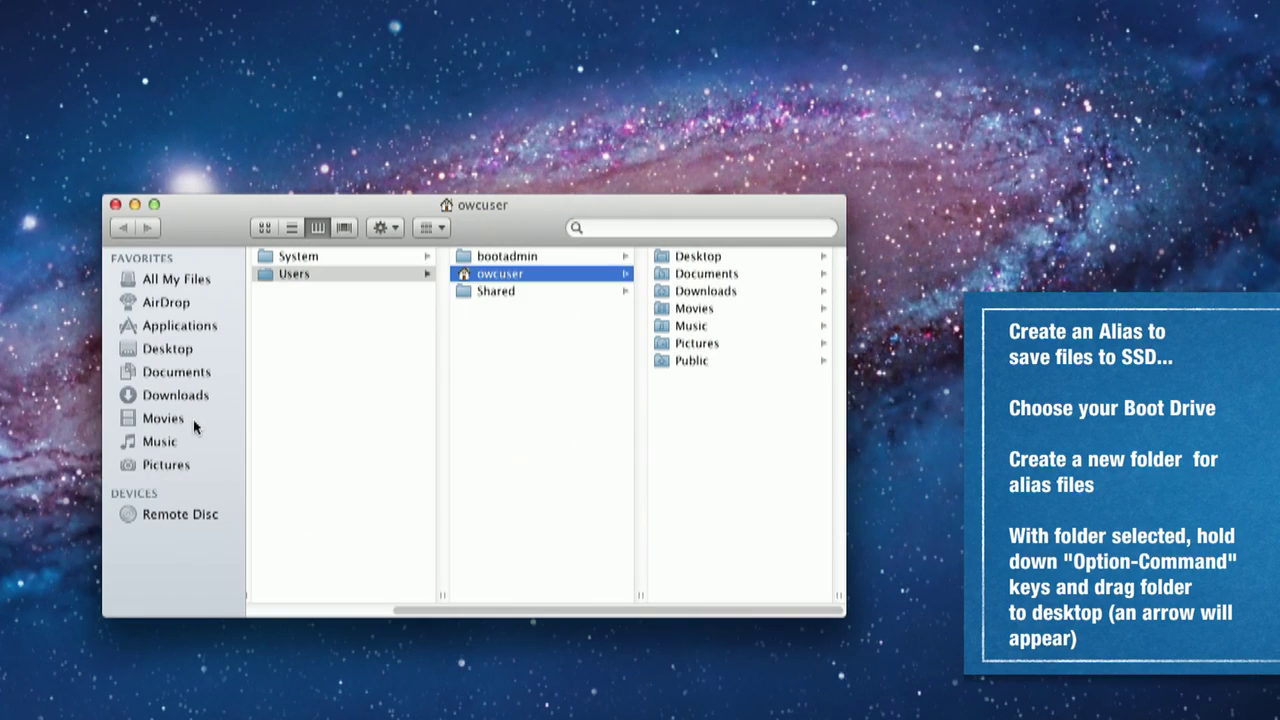
# Step: Create a new folder at the top level of Boot Drive, authenticating with the admin password
pyautogui.keyDown('super'); pyautogui.click(481, 207); pyautogui.keyUp('super')
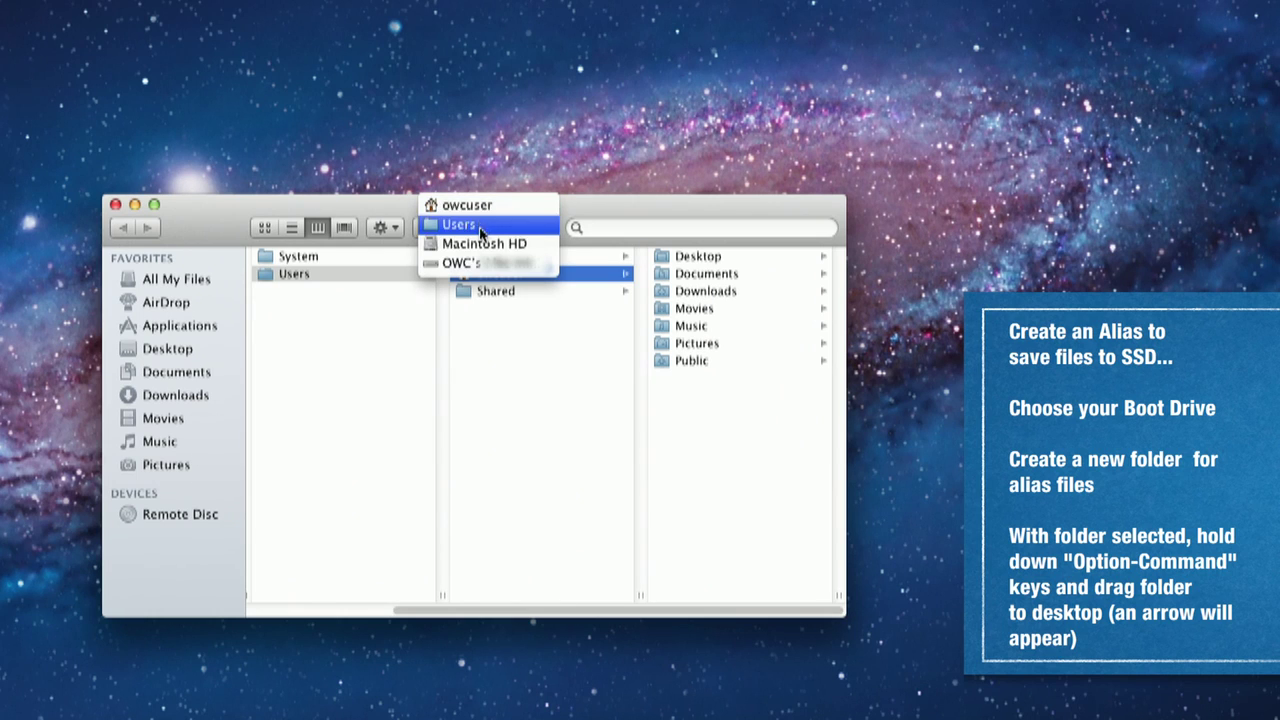
pyautogui.click(481, 266)
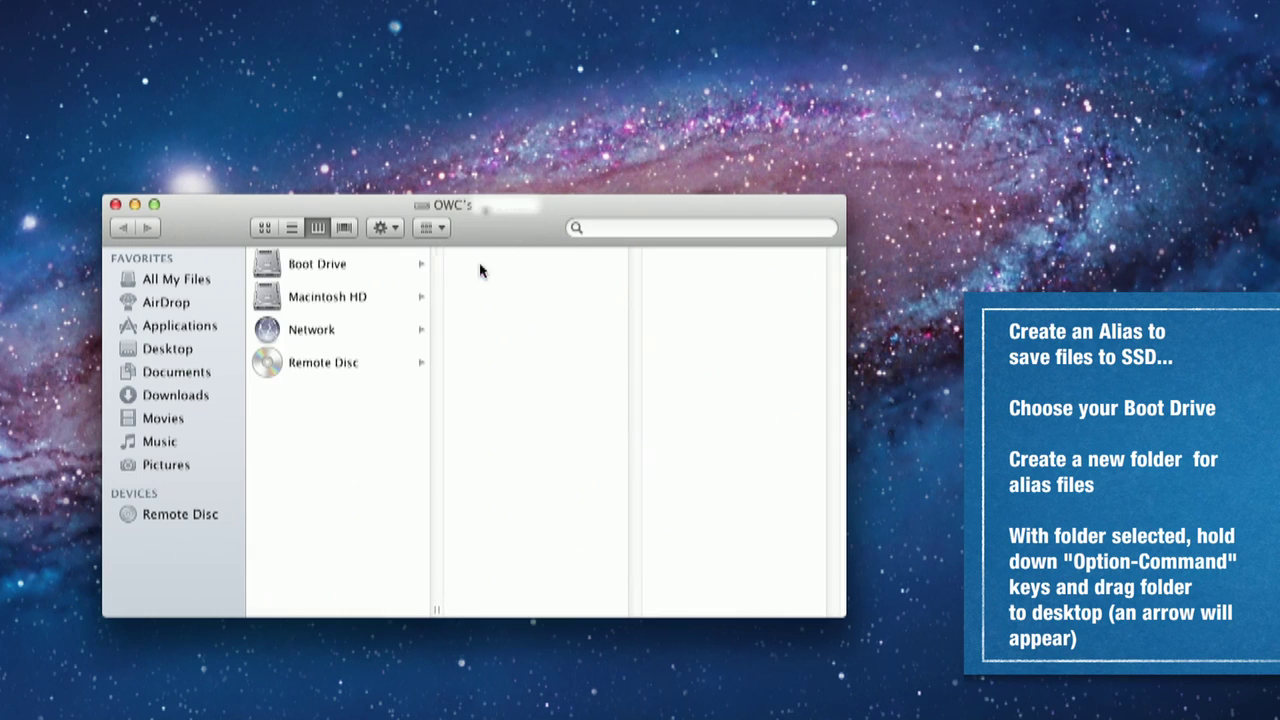
pyautogui.click(312, 266)
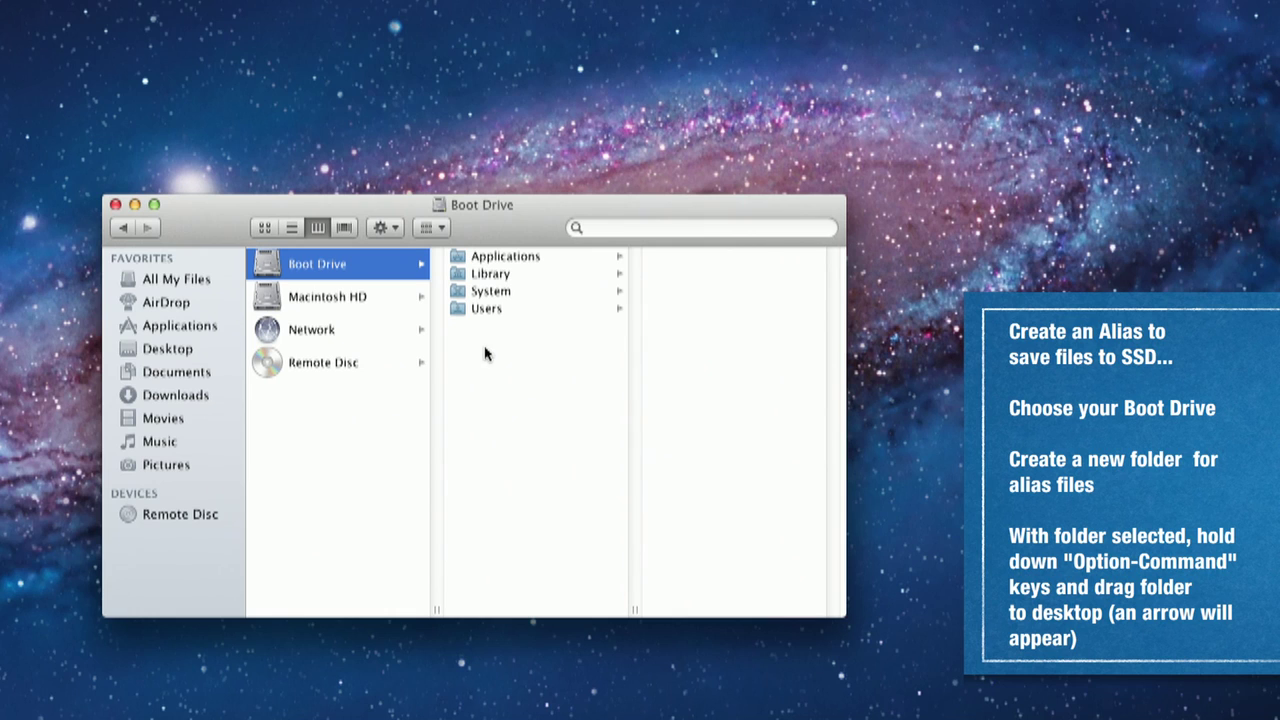
pyautogui.rightClick(486, 350)
pyautogui.click(540, 356)
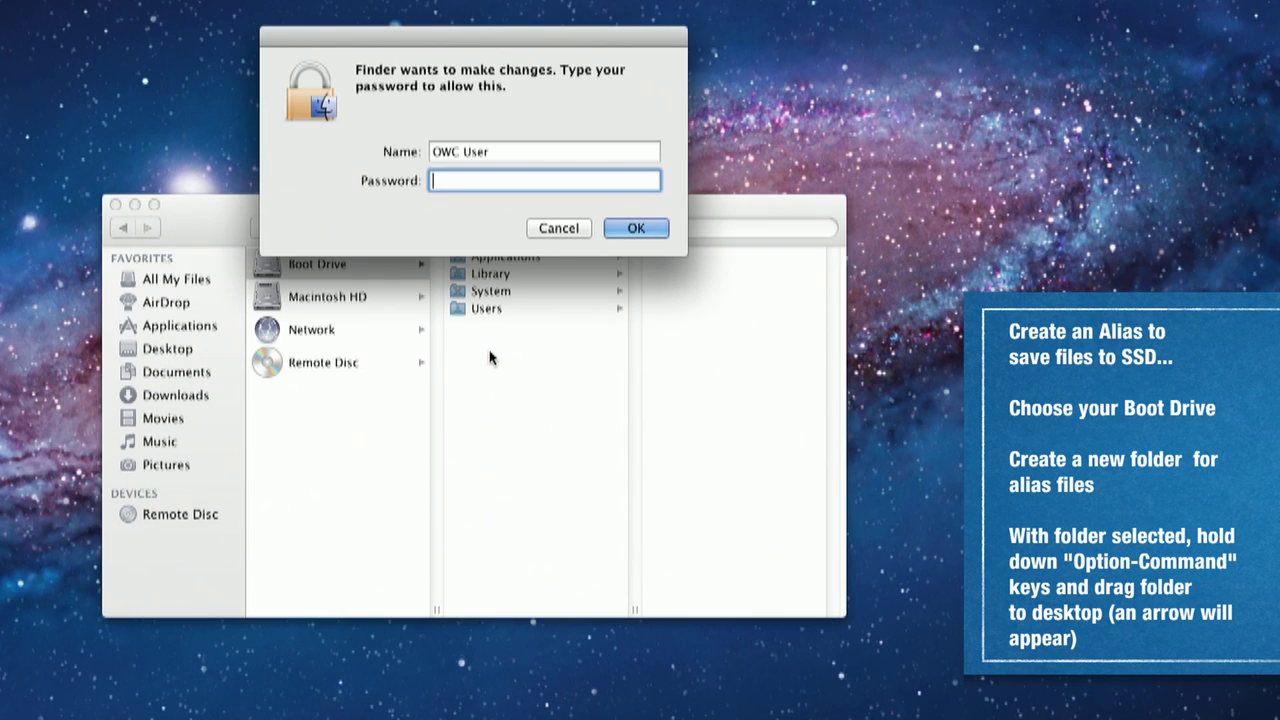
pyautogui.write('•••••••••')
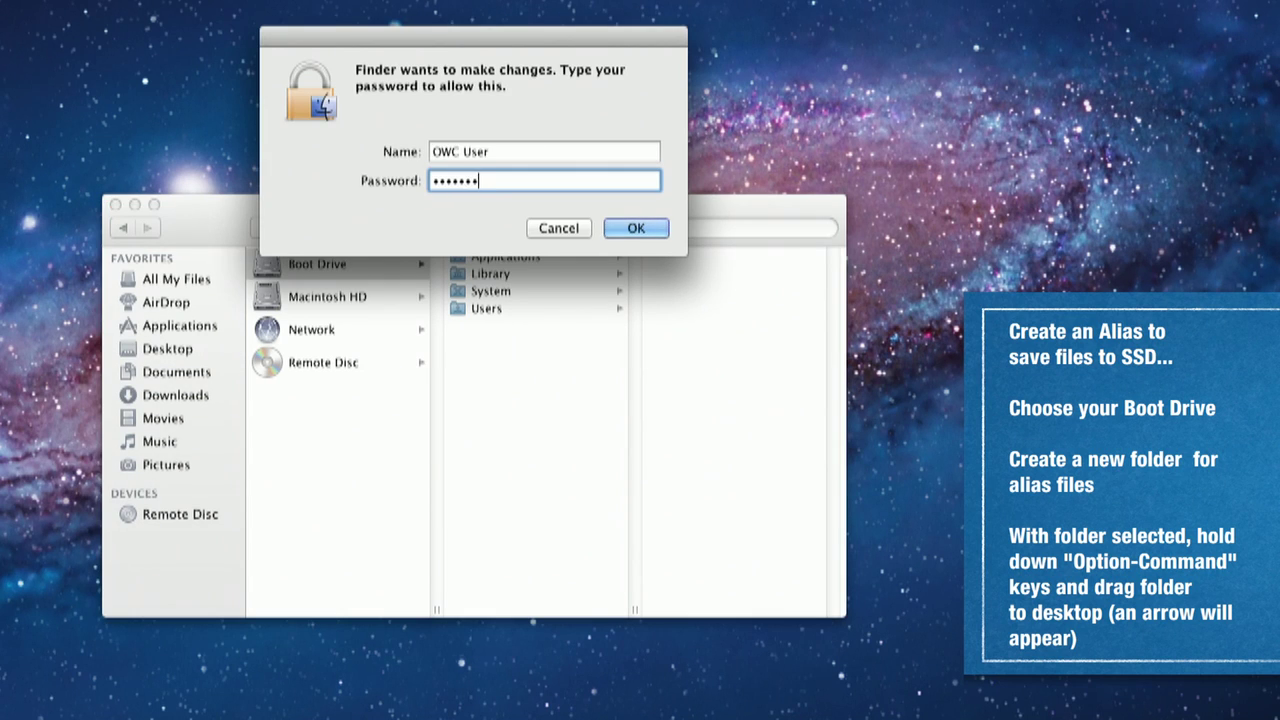
pyautogui.press('Return')
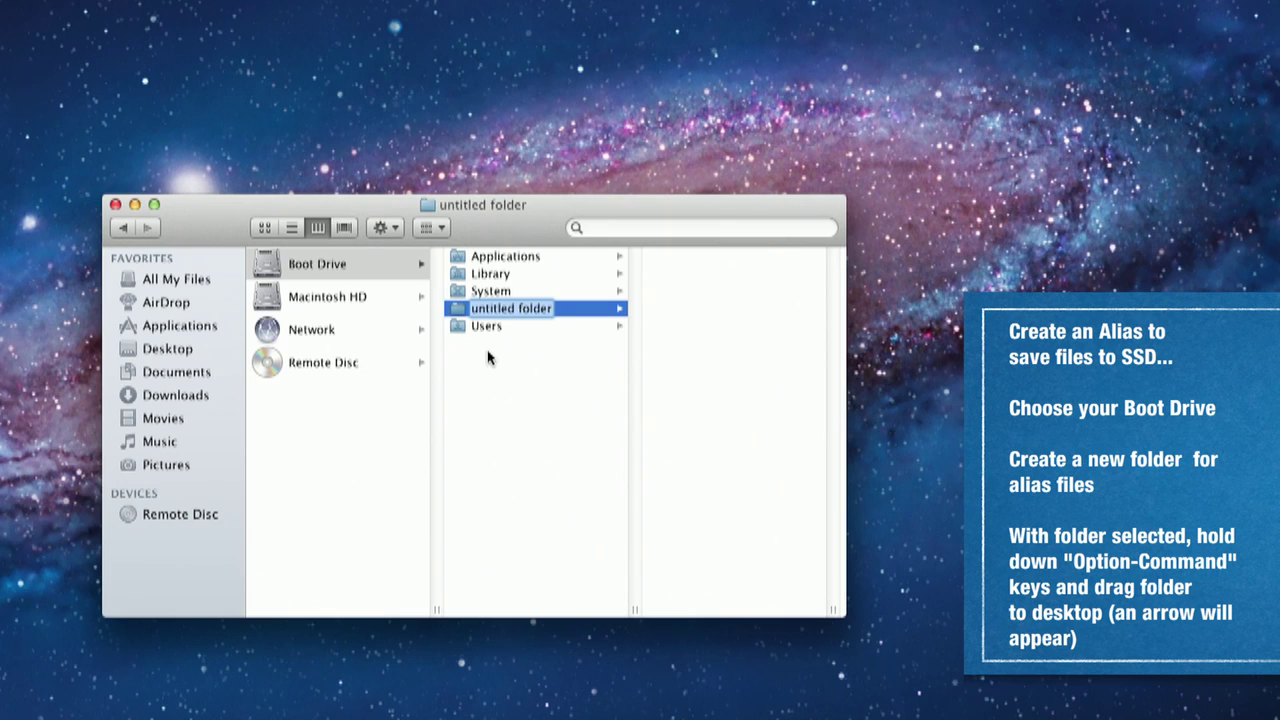
# Step: Name the folder 'SSD Files', authenticating the rename, and place its alias on the desktop
pyautogui.write('SSD Files')
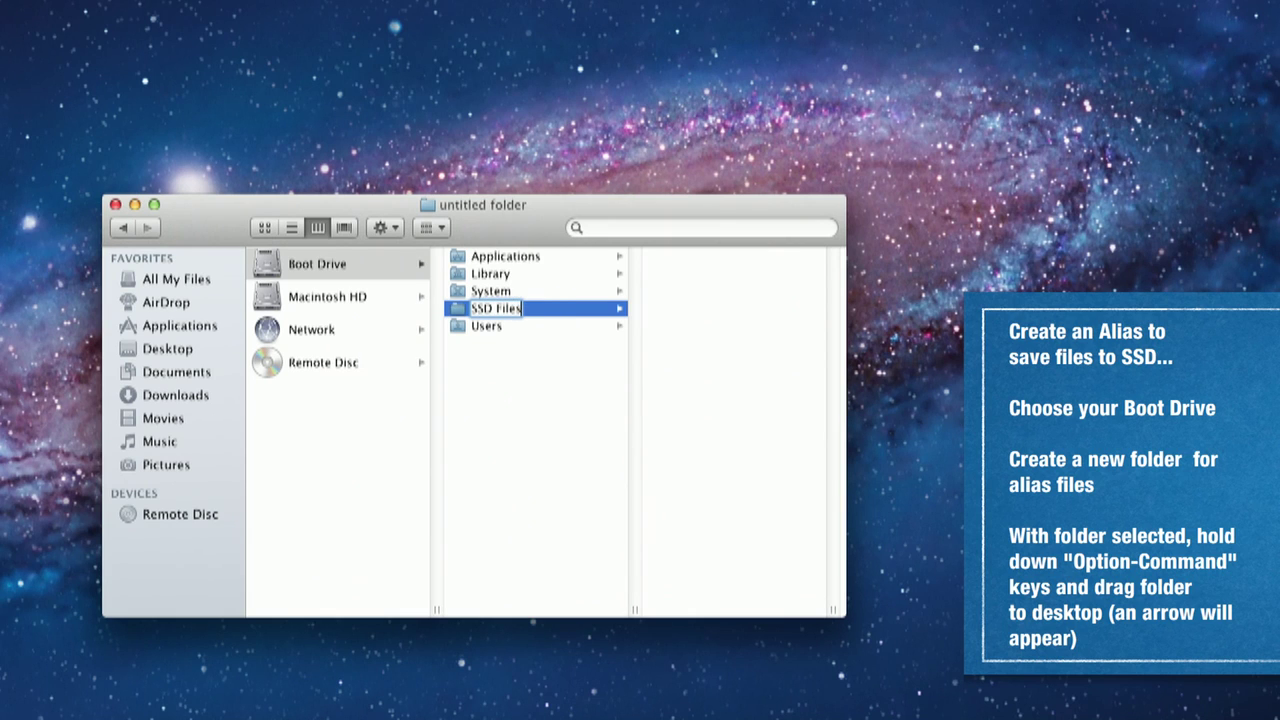
pyautogui.press('Return')
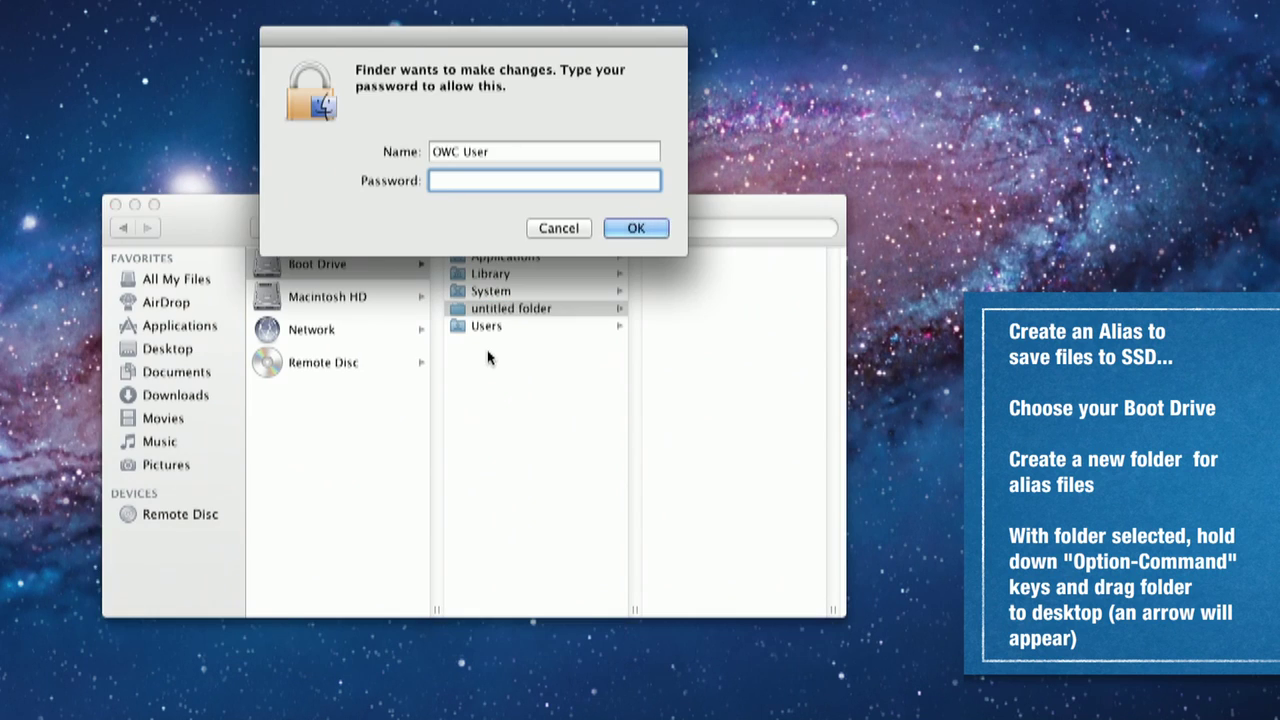
pyautogui.write('••••••••')
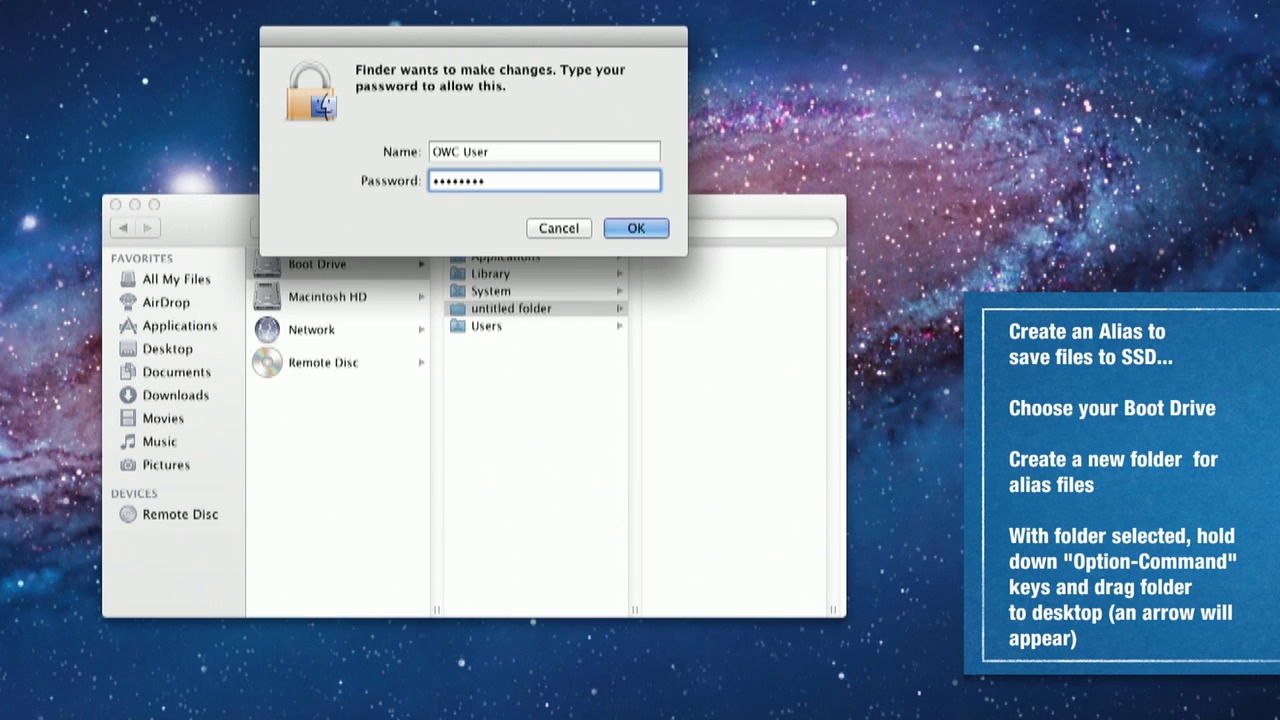
pyautogui.press('Return')
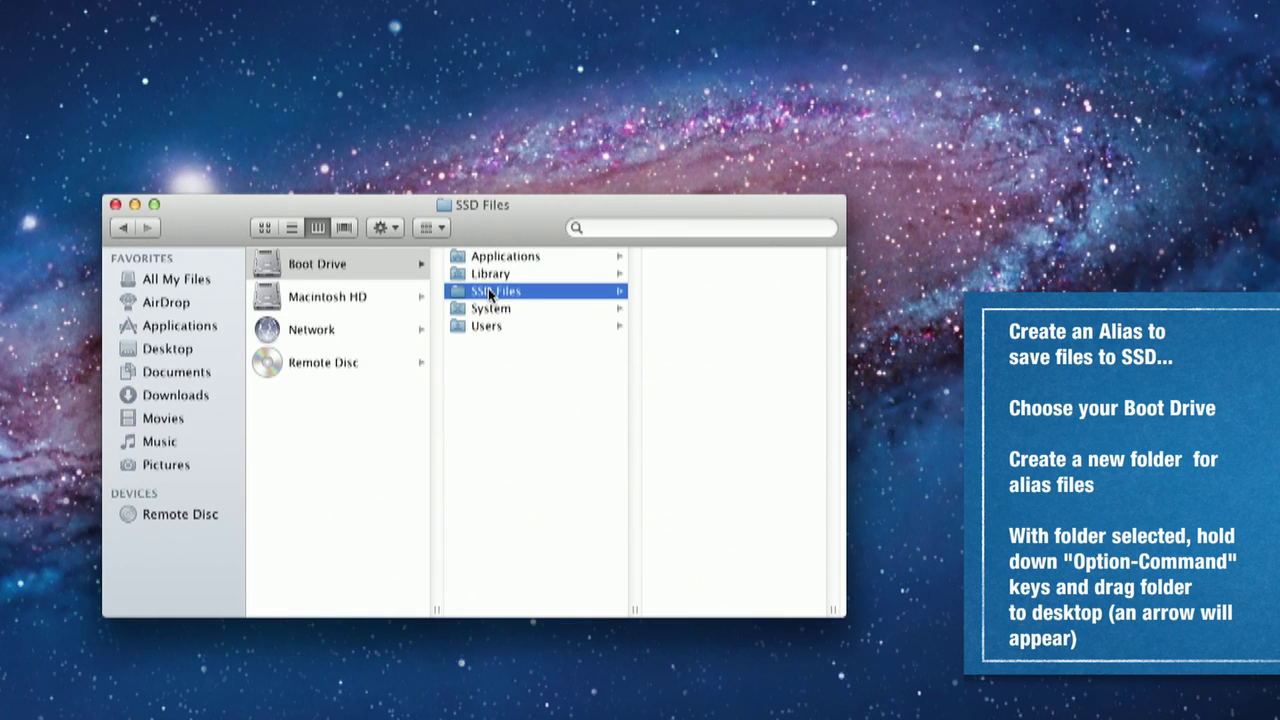
pyautogui.moveTo(488, 288); pyautogui.dragTo(1180, 207)
# Step: Make an untitled folder on the desktop and copy it into SSD Files via its desktop alias
pyautogui.rightClick(976, 66)
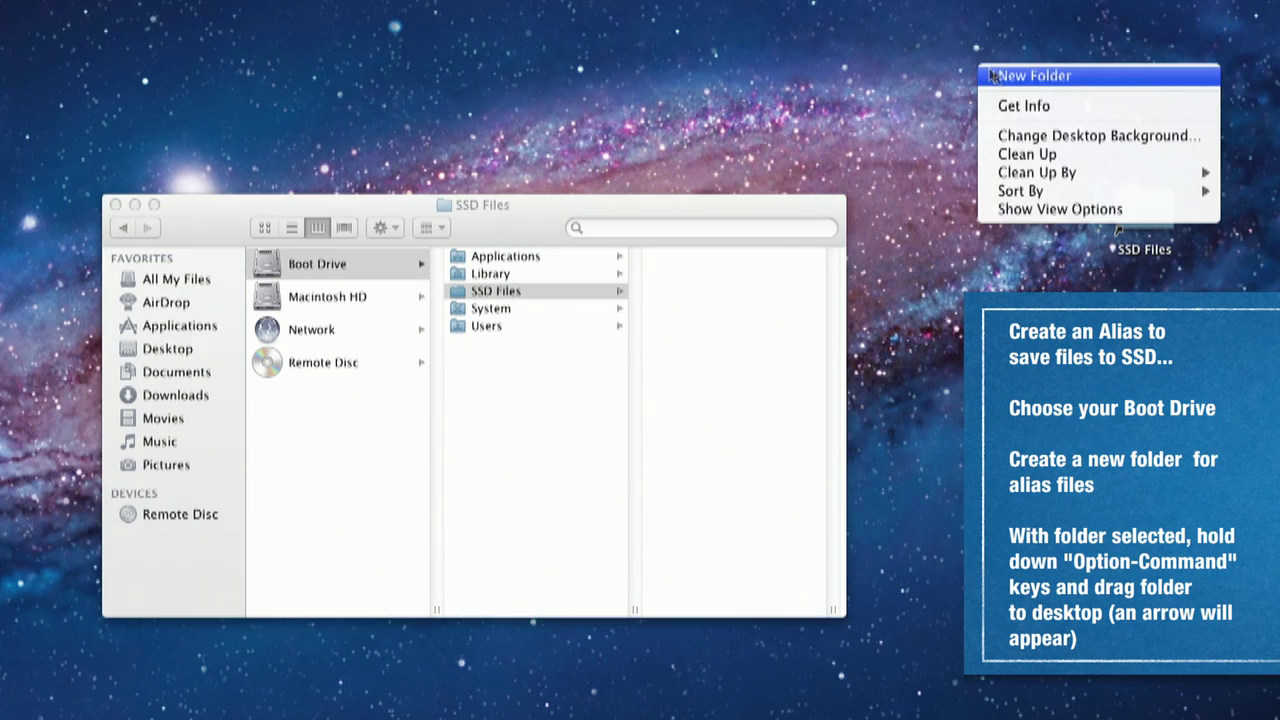
pyautogui.click(978, 75)
pyautogui.moveTo(973, 68)
pyautogui.mouseDown()
pyautogui.moveTo(1122, 160)
pyautogui.moveTo(1147, 209)
pyautogui.mouseUp()
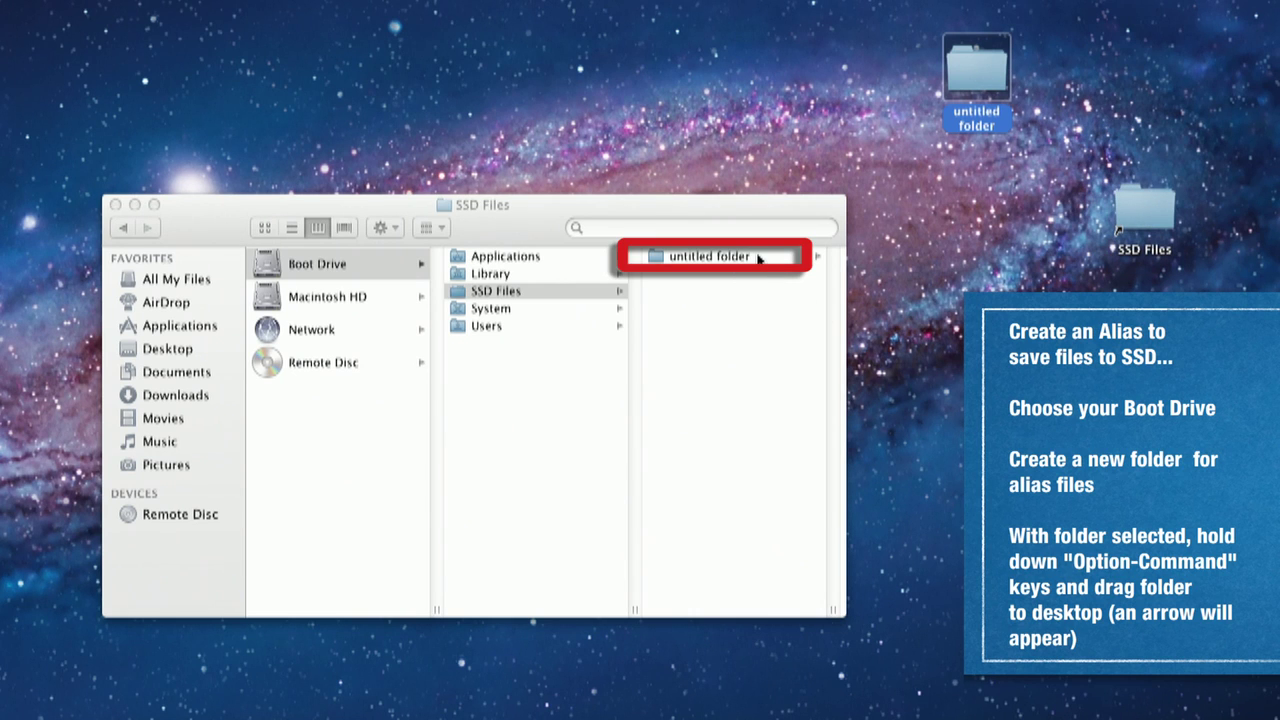